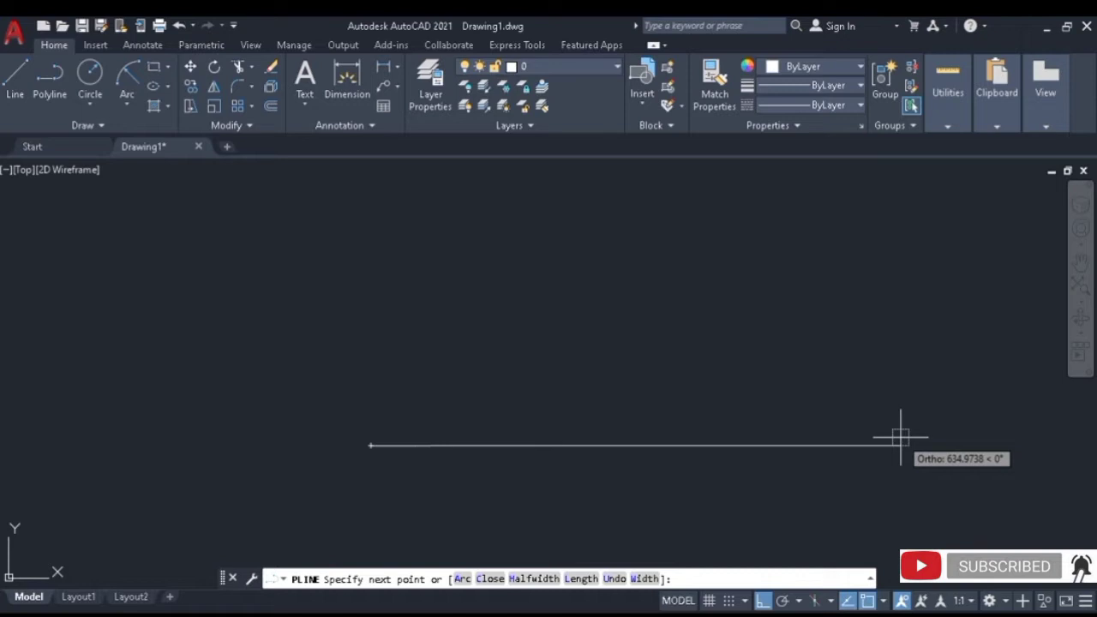
Complete the horizontal base segment of the polyline, running straight from the start point toward positive X.
{"action": "type", "text": "90"}
{"action": "key", "text": "BackSpace"}
{"action": "key", "text": "BackSpace"}
{"action": "type", "text": "150"}
{"action": "key", "text": "Return"}
{"action": "key", "text": "Return"}
{"action": "left_click", "coordinate": [15, 81]}
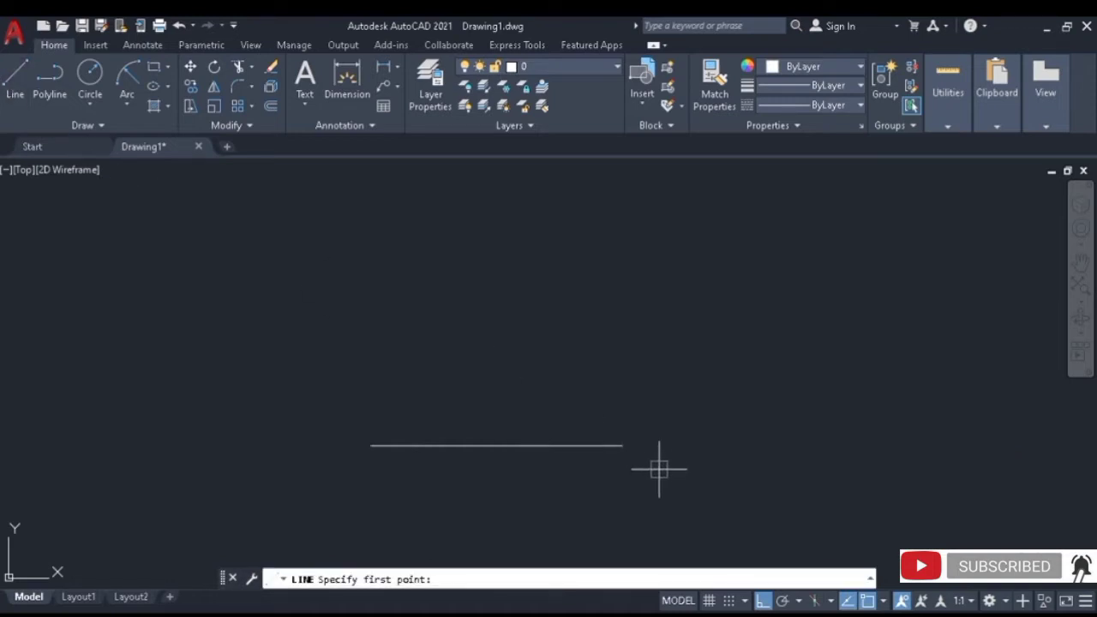
{"action": "left_click", "coordinate": [622, 445]}
{"action": "key", "text": "Escape"}
Draw a vertical polyline straight up from the left end of the base line.
{"action": "left_click", "coordinate": [50, 81]}
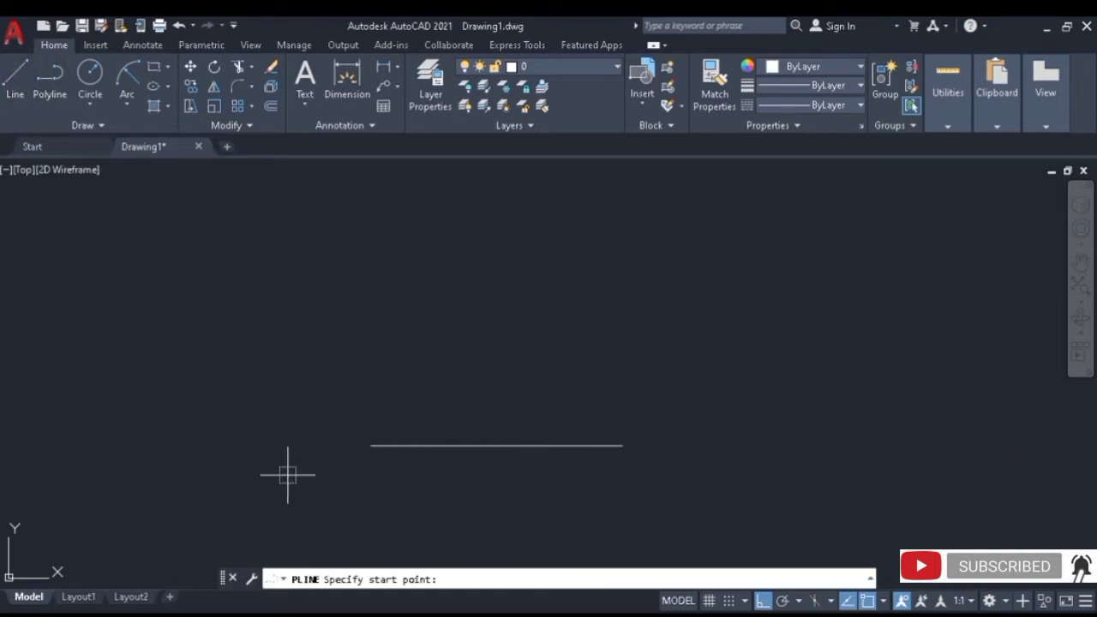
{"action": "left_click", "coordinate": [371, 445]}
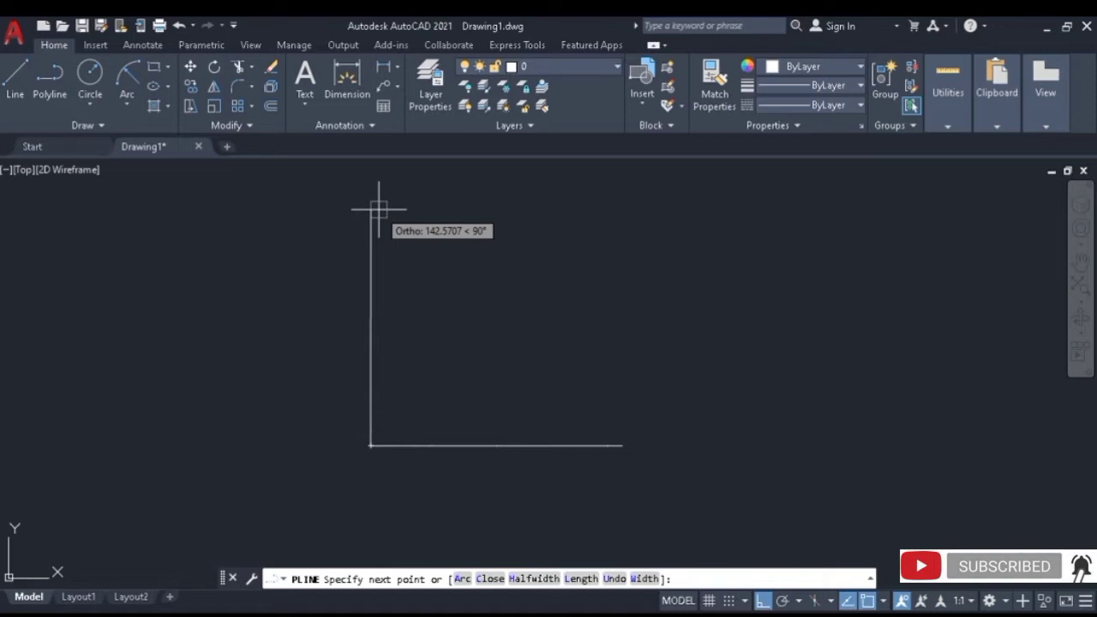
{"action": "type", "text": "80"}
{"action": "key", "text": "Return"}
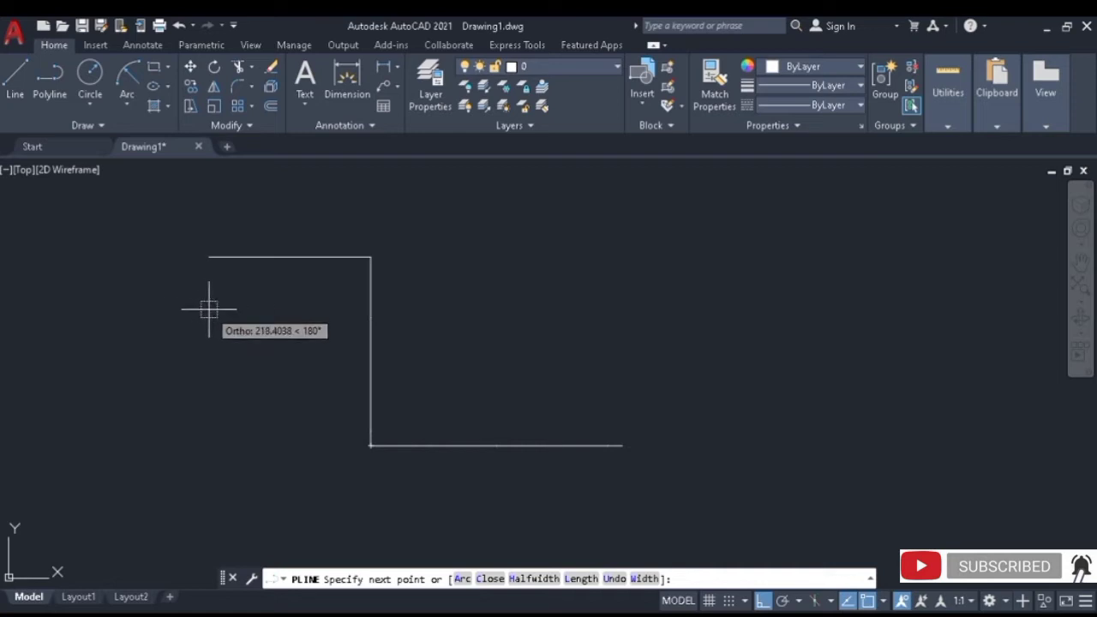
{"action": "key", "text": "Return"}
Draw a vertical polyline from the base line's midpoint up to the height of the left vertical line.
{"action": "key", "text": "Return"}
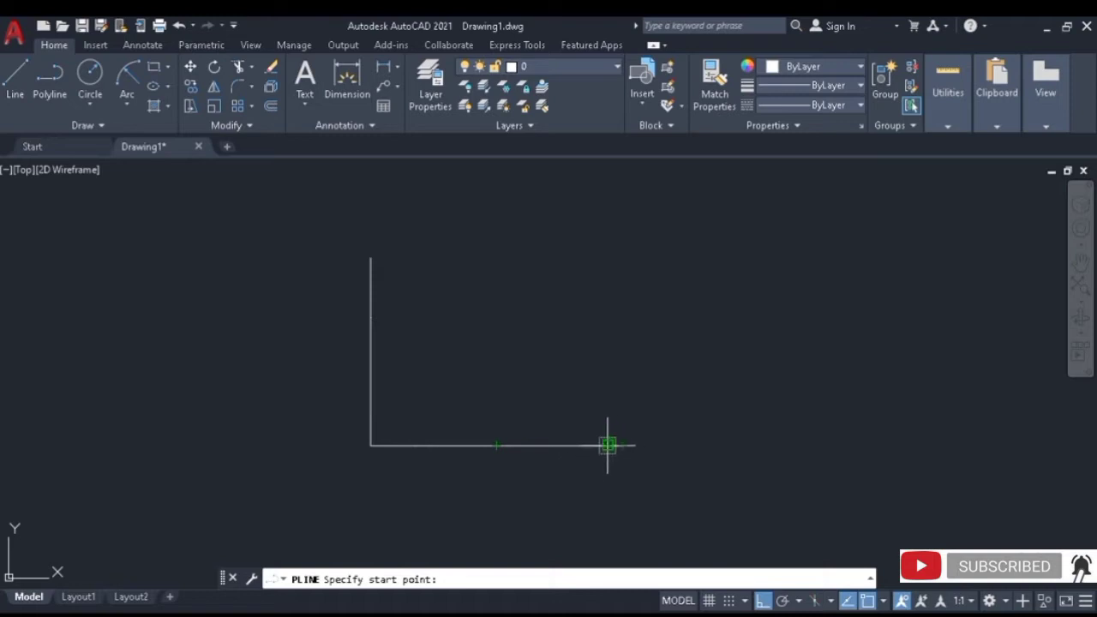
{"action": "left_click", "coordinate": [497, 445]}
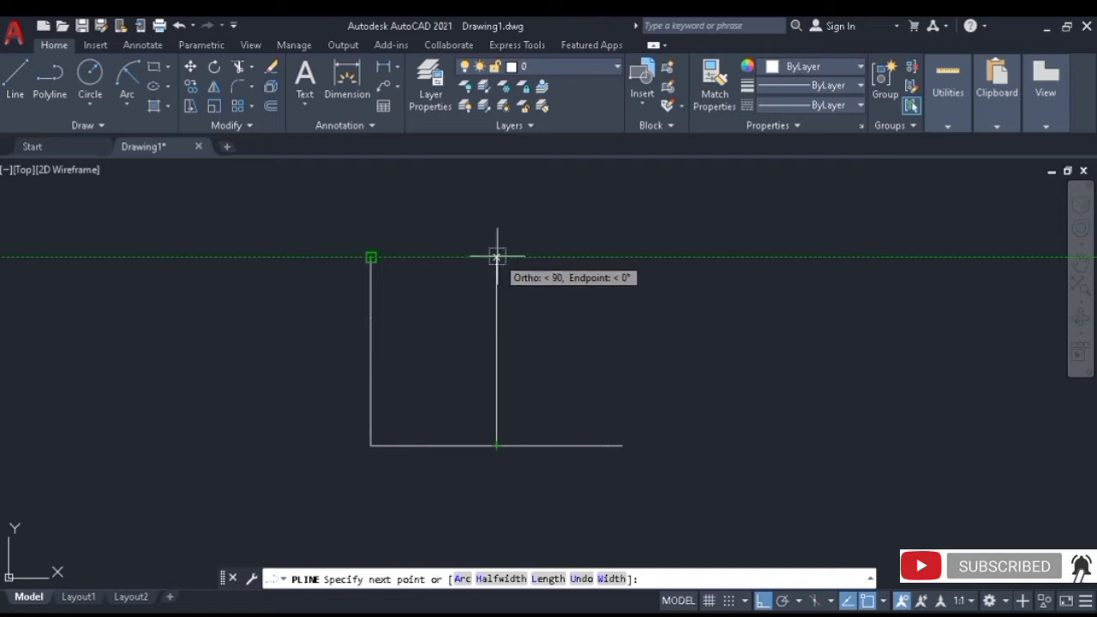
{"action": "left_click", "coordinate": [496, 255]}
{"action": "key", "text": "Return"}
Draw a small rectangular step with a polyline in the corner between the left vertical line and the base line.
{"action": "left_click", "coordinate": [49, 95]}
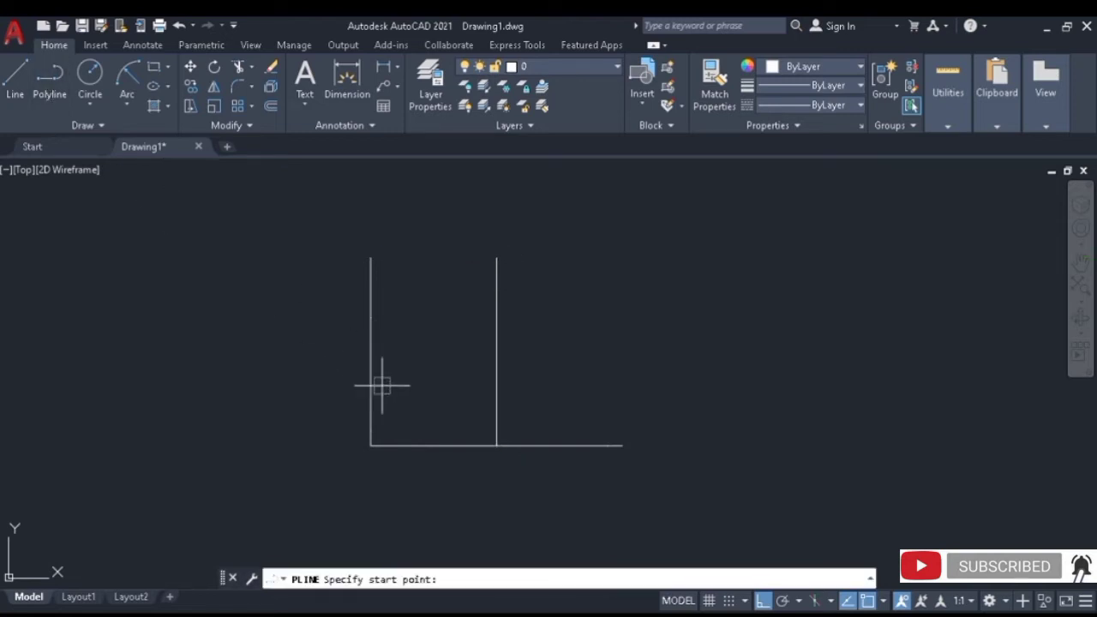
{"action": "left_click", "coordinate": [370, 444]}
{"action": "left_click", "coordinate": [370, 431]}
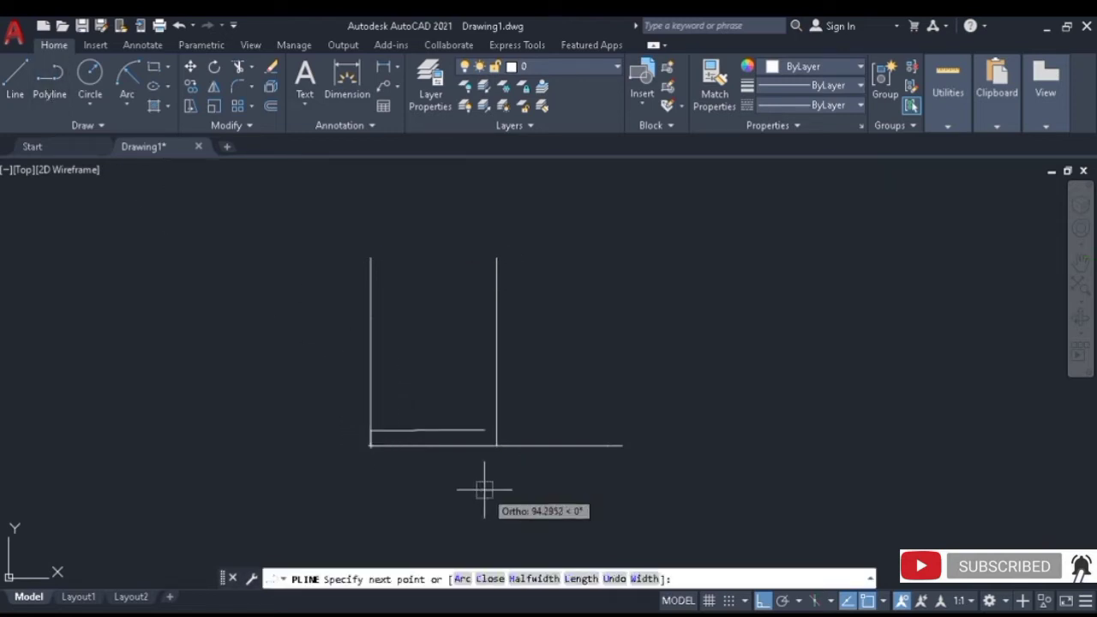
{"action": "left_click", "coordinate": [415, 431]}
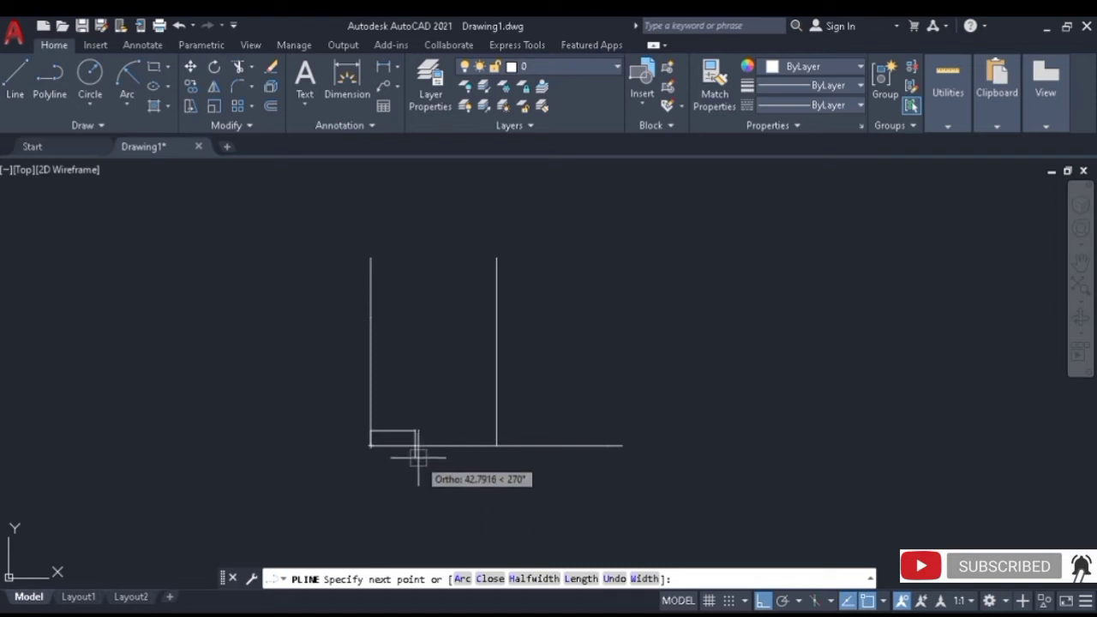
{"action": "left_click", "coordinate": [415, 445]}
{"action": "key", "text": "Return"}
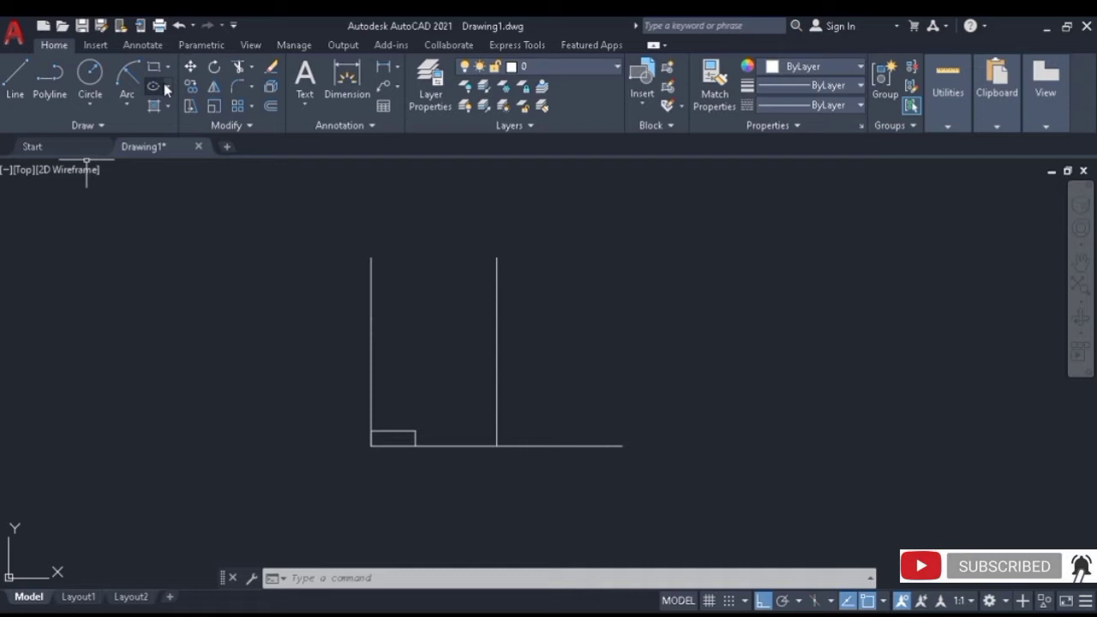
Offset the base line 150 units upward.
{"action": "left_click", "coordinate": [271, 106]}
{"action": "type", "text": "1"}
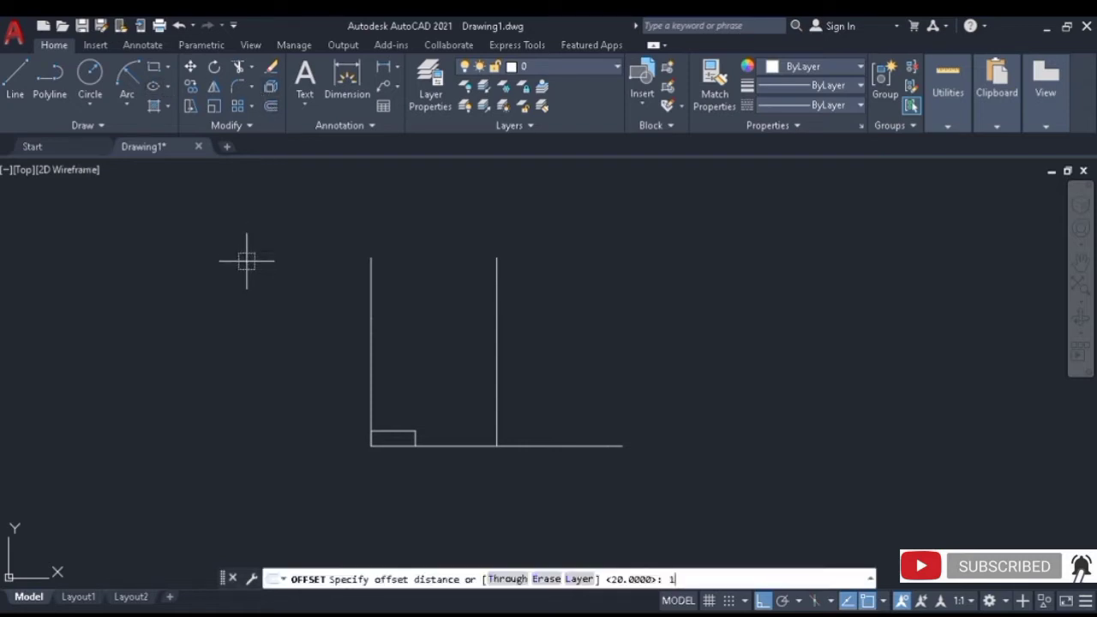
{"action": "type", "text": "520"}
{"action": "key", "text": "BackSpace"}
{"action": "key", "text": "Return"}
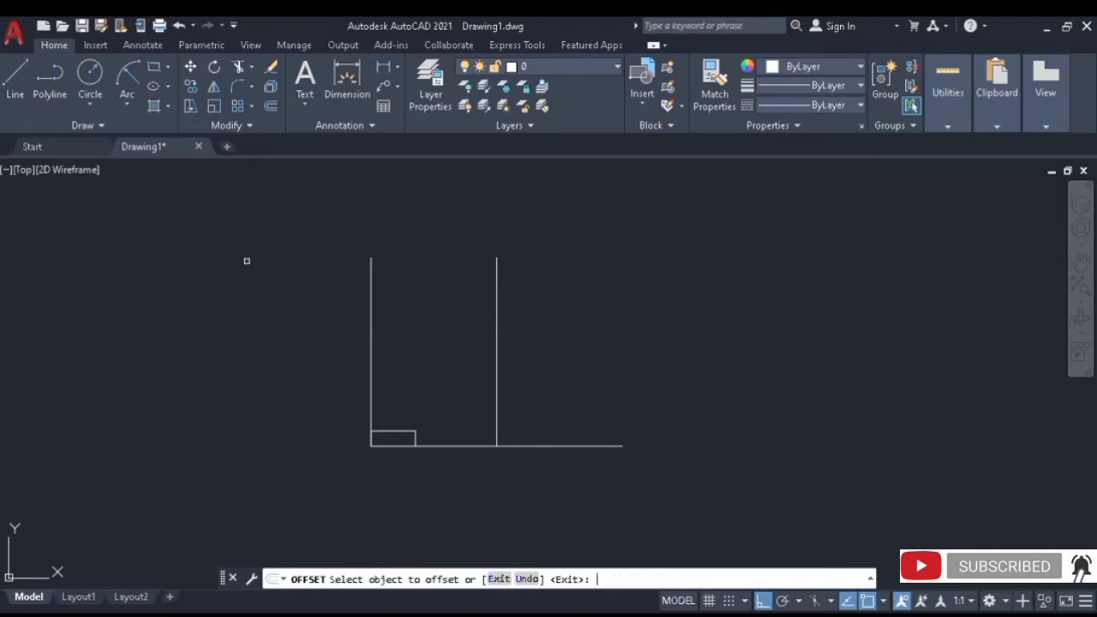
{"action": "left_click", "coordinate": [592, 443]}
{"action": "left_click", "coordinate": [592, 421]}
{"action": "key", "text": "Return"}
Offset the upper horizontal line a short distance upward to make a second parallel line above it.
{"action": "key", "text": "Return"}
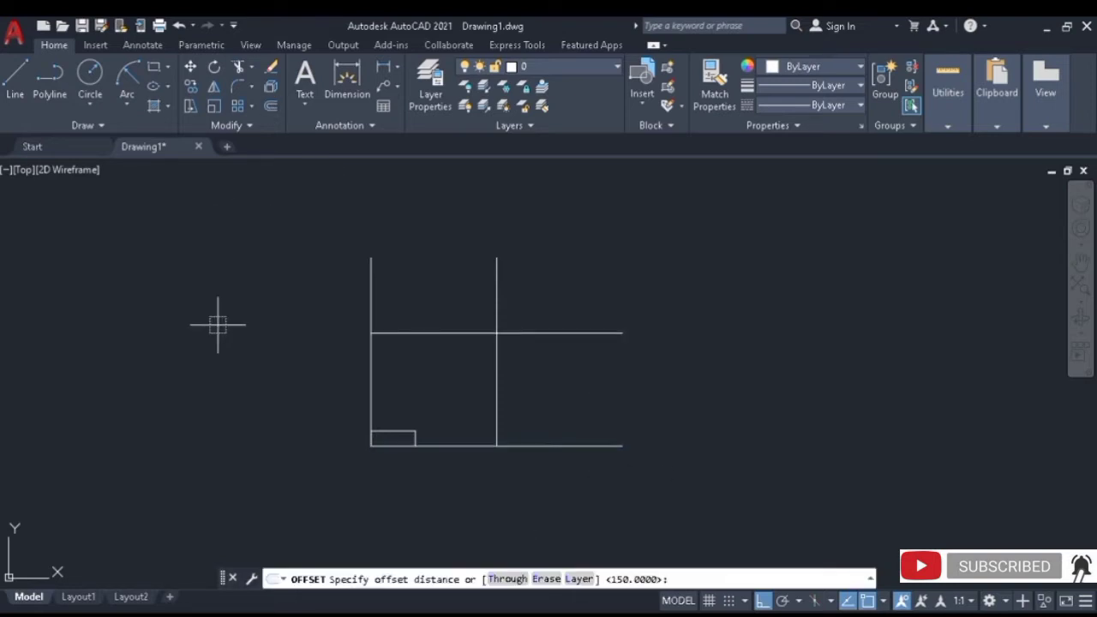
{"action": "type", "text": "10"}
{"action": "key", "text": "Return"}
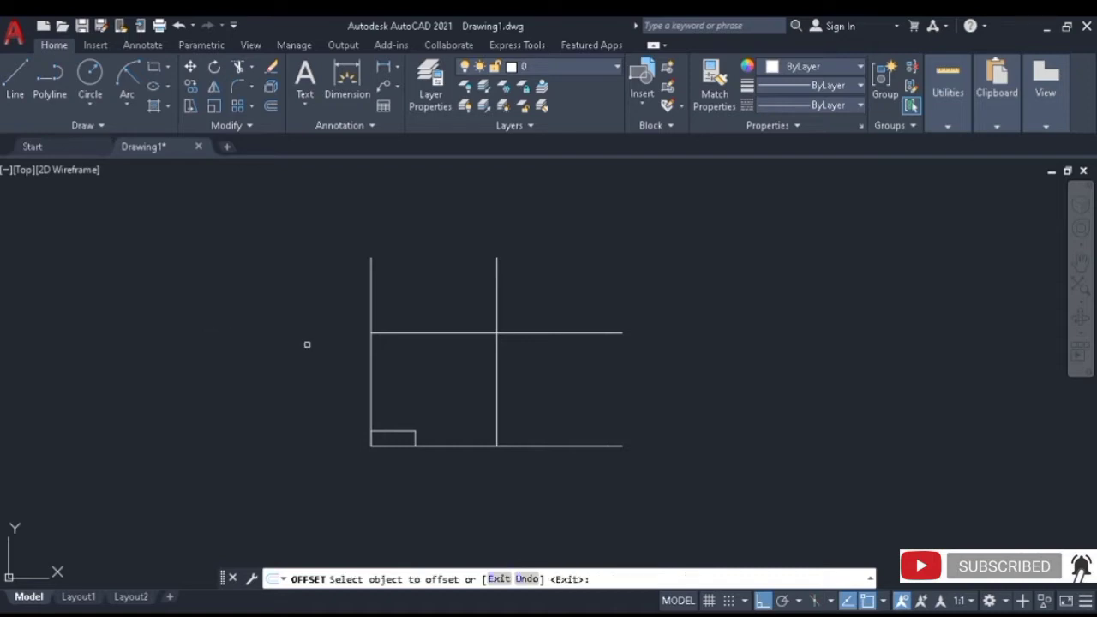
{"action": "left_click", "coordinate": [476, 332]}
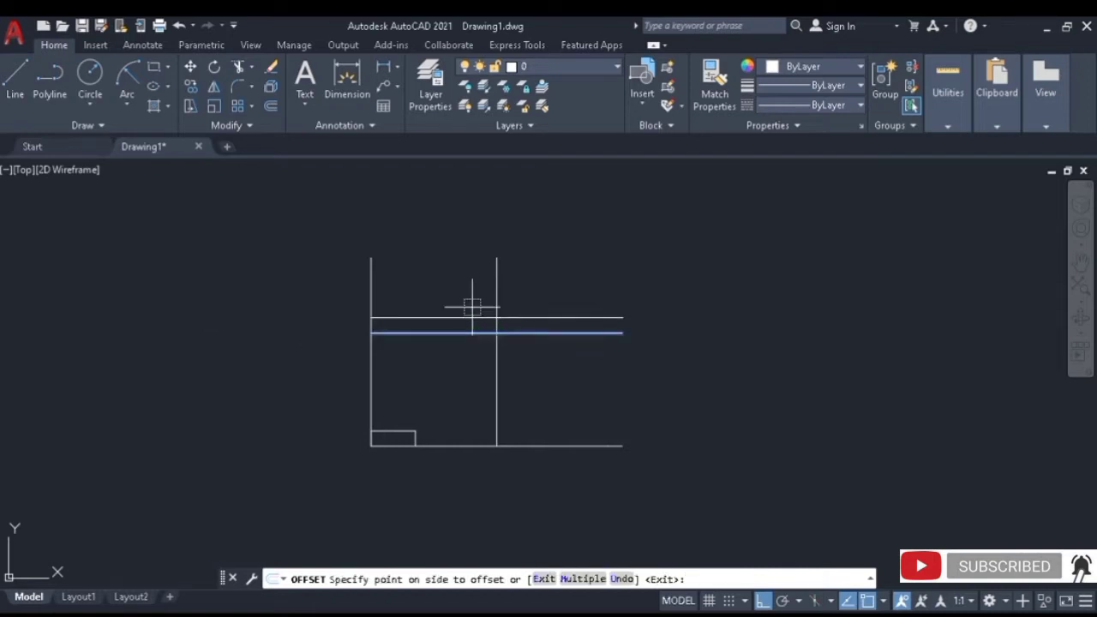
{"action": "left_click", "coordinate": [473, 307]}
{"action": "key", "text": "Return"}
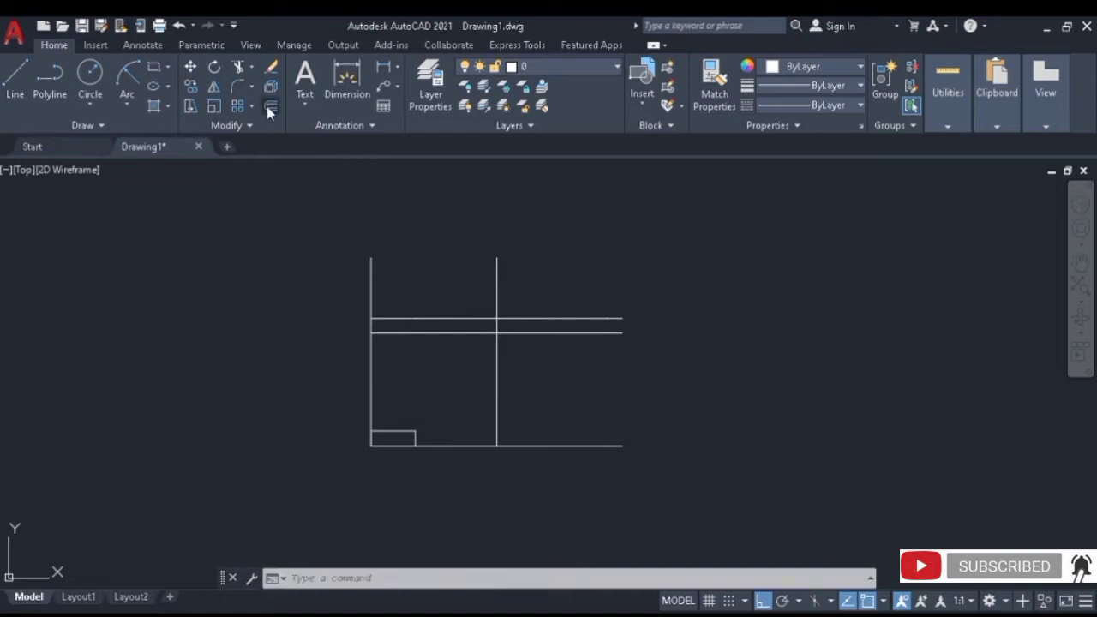
Offset the central vertical line to its left and to its right by the same distance.
{"action": "left_click", "coordinate": [270, 105]}
{"action": "key", "text": "Return"}
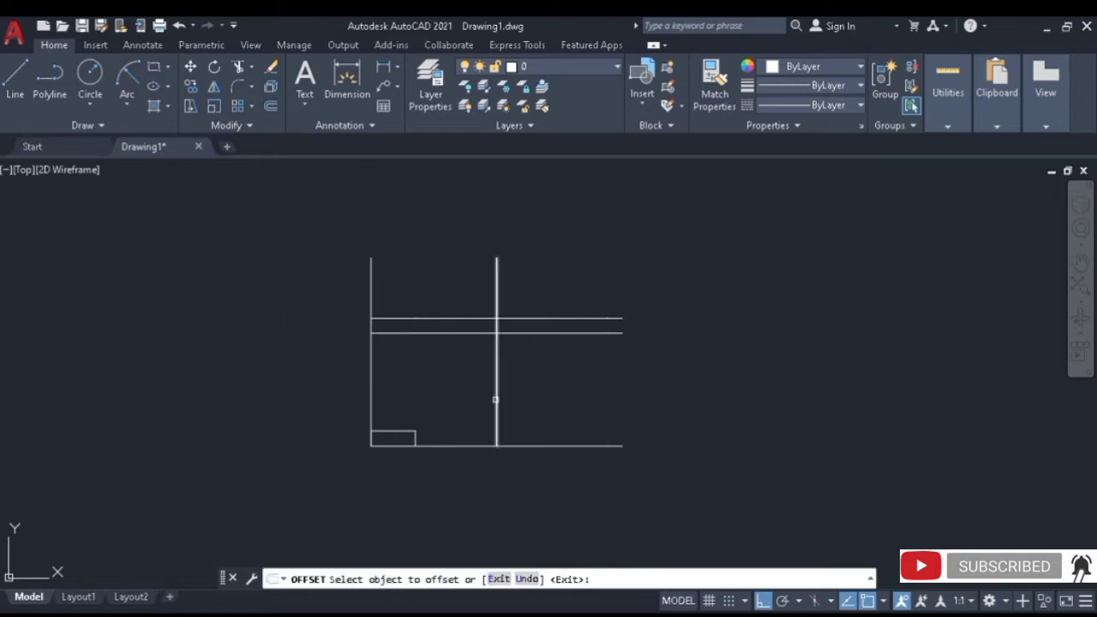
{"action": "left_click", "coordinate": [496, 393]}
{"action": "left_click", "coordinate": [446, 408]}
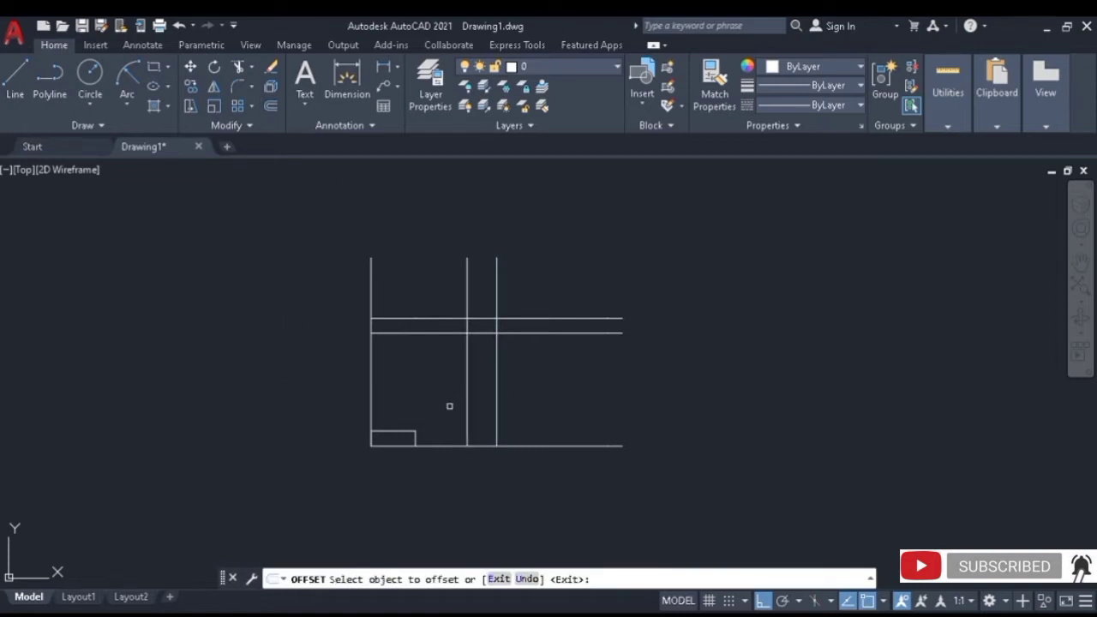
{"action": "left_click", "coordinate": [497, 399]}
{"action": "left_click", "coordinate": [525, 397]}
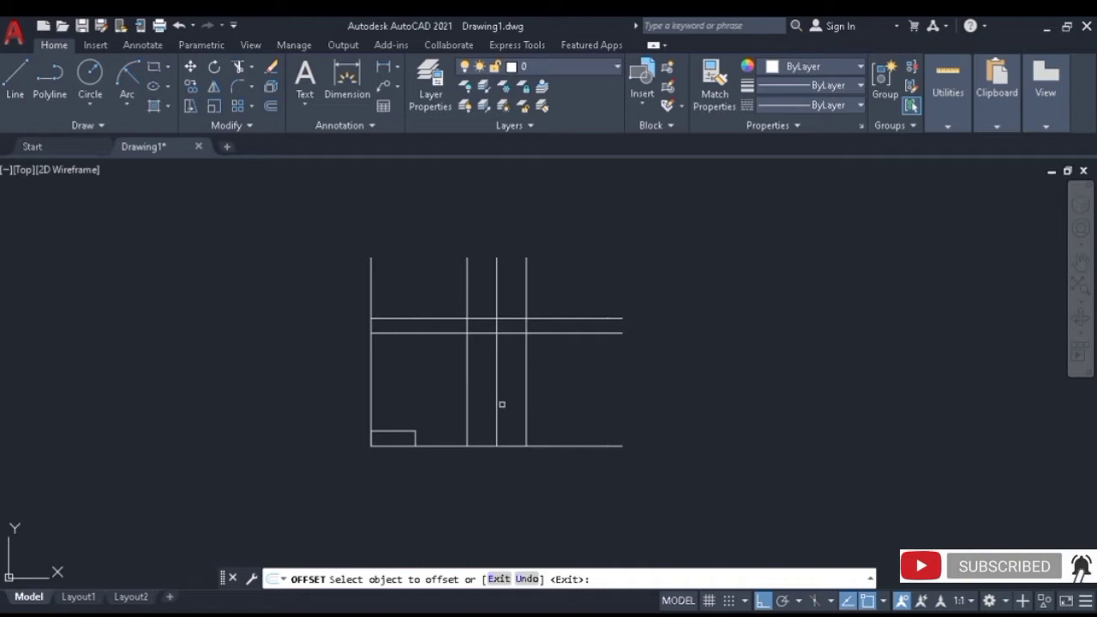
Add a closer pair of offsets of the central vertical line, just inside the existing outer pair.
{"action": "left_click", "coordinate": [497, 357]}
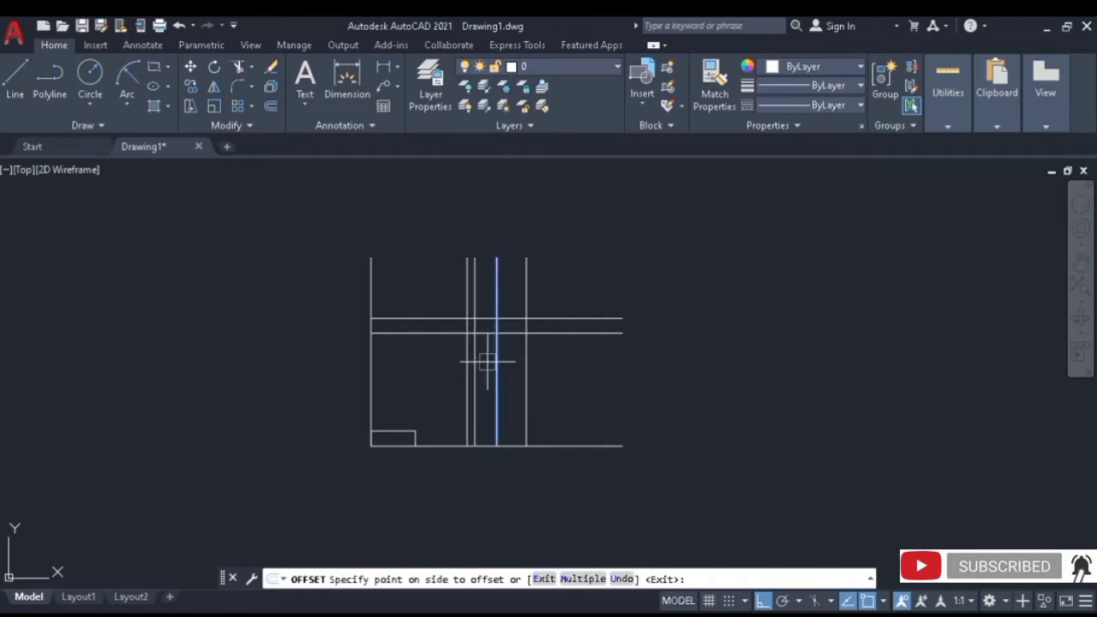
{"action": "left_click", "coordinate": [506, 362]}
{"action": "left_click", "coordinate": [497, 365]}
{"action": "key", "text": "Escape"}
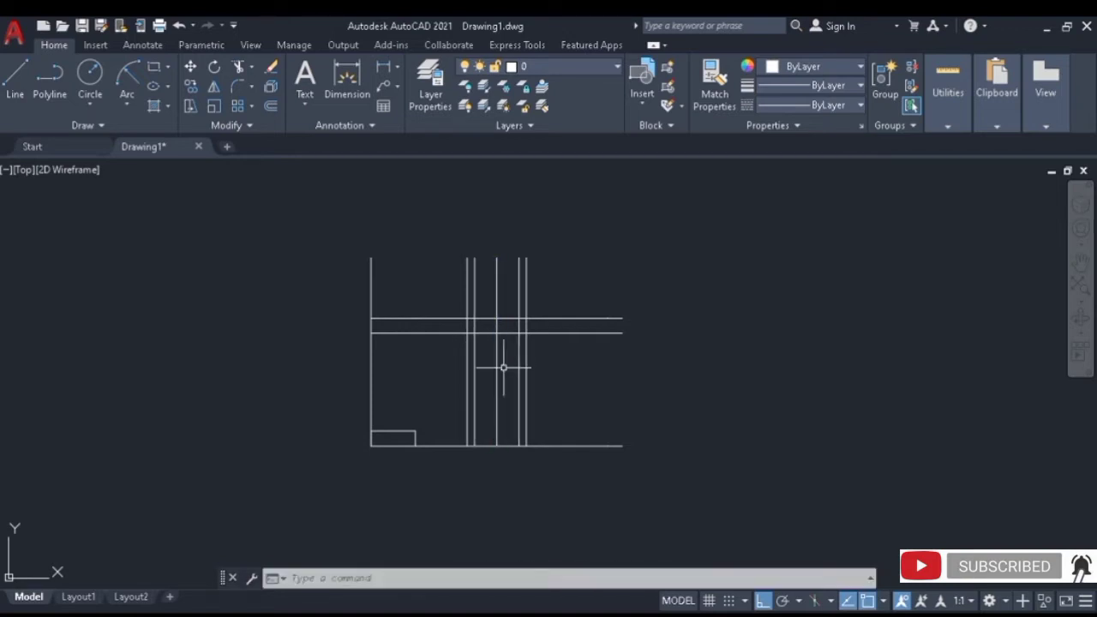
Trim the outer pair of vertical lines above the topmost horizontal line and clear the lower horizontal line between them.
{"action": "left_click", "coordinate": [238, 69]}
{"action": "left_click", "coordinate": [469, 302]}
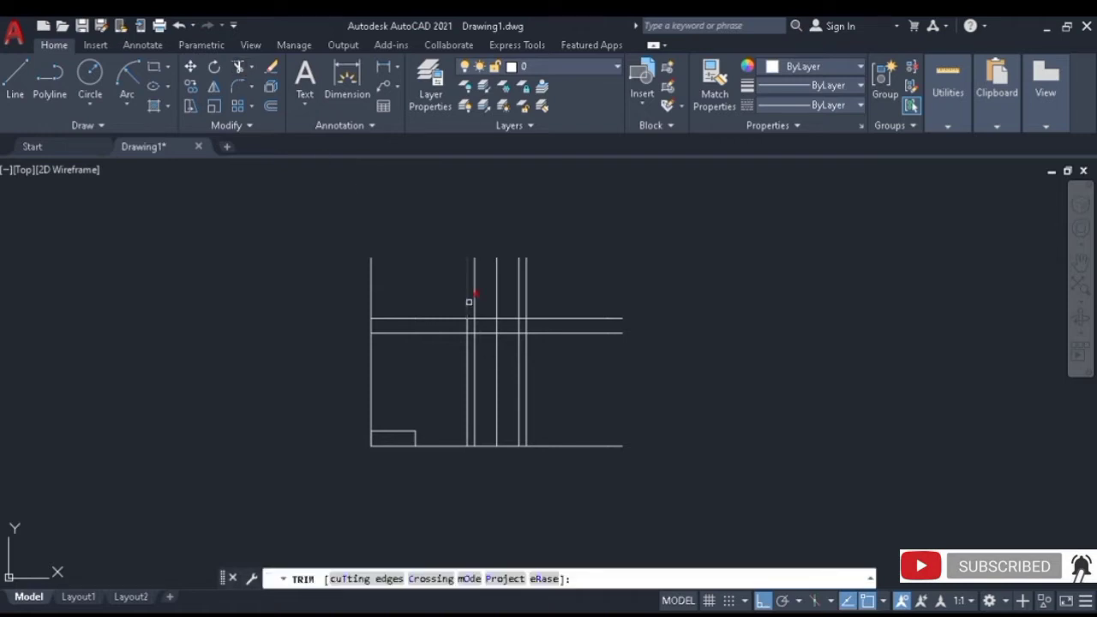
{"action": "left_click", "coordinate": [524, 307]}
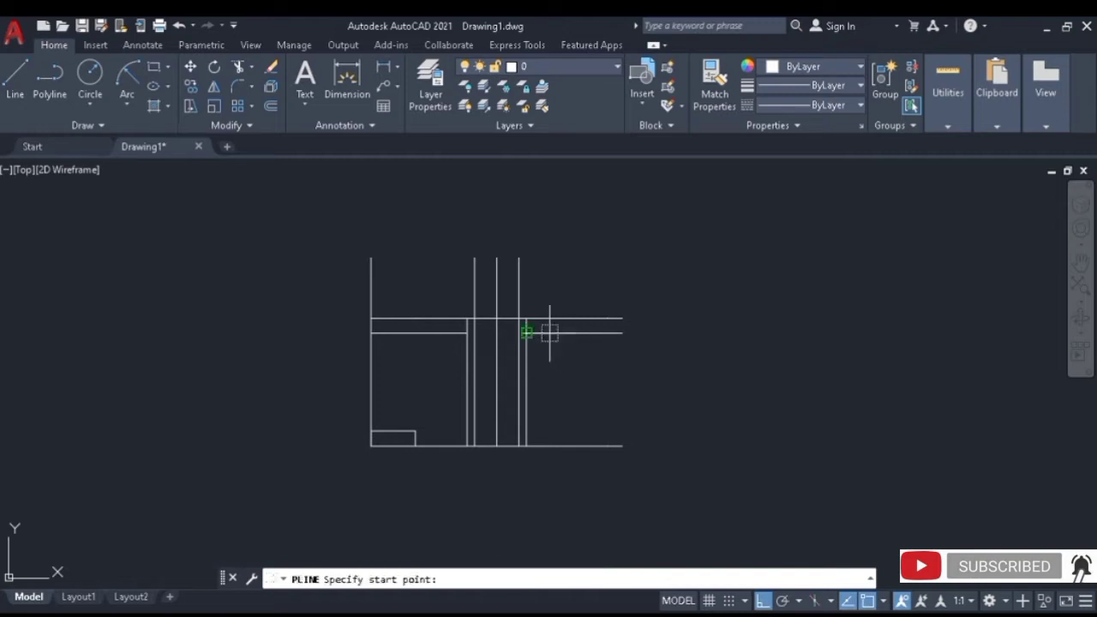
Draw a polyline 20 units up from the right inner vertical's intersection with the topmost horizontal line, continuing left across the column.
{"action": "left_click", "coordinate": [520, 317]}
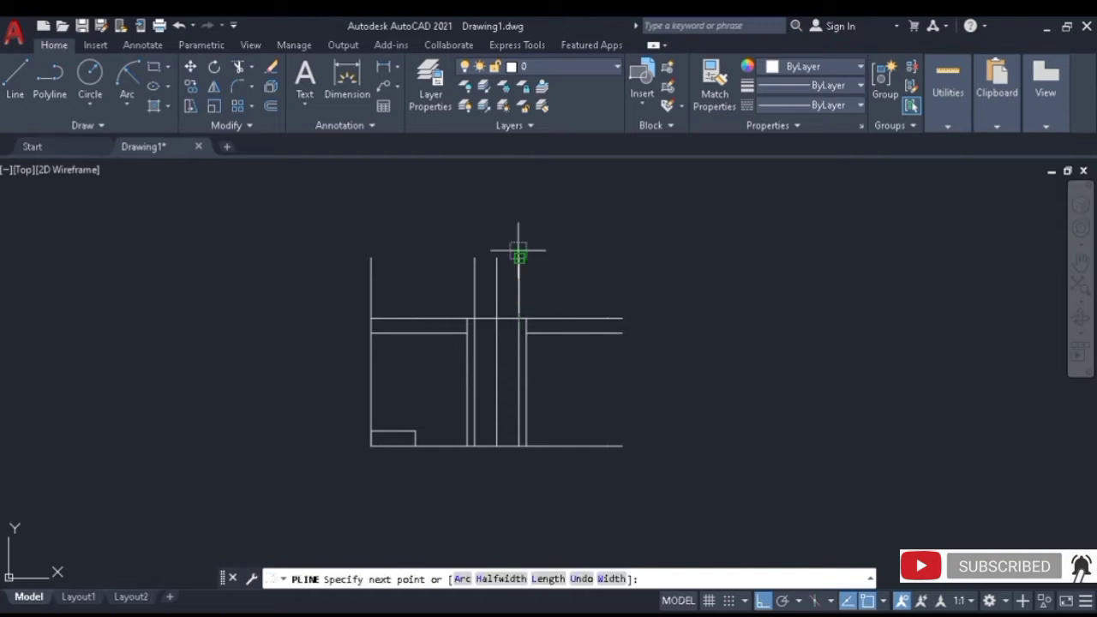
{"action": "type", "text": "20"}
{"action": "key", "text": "Return"}
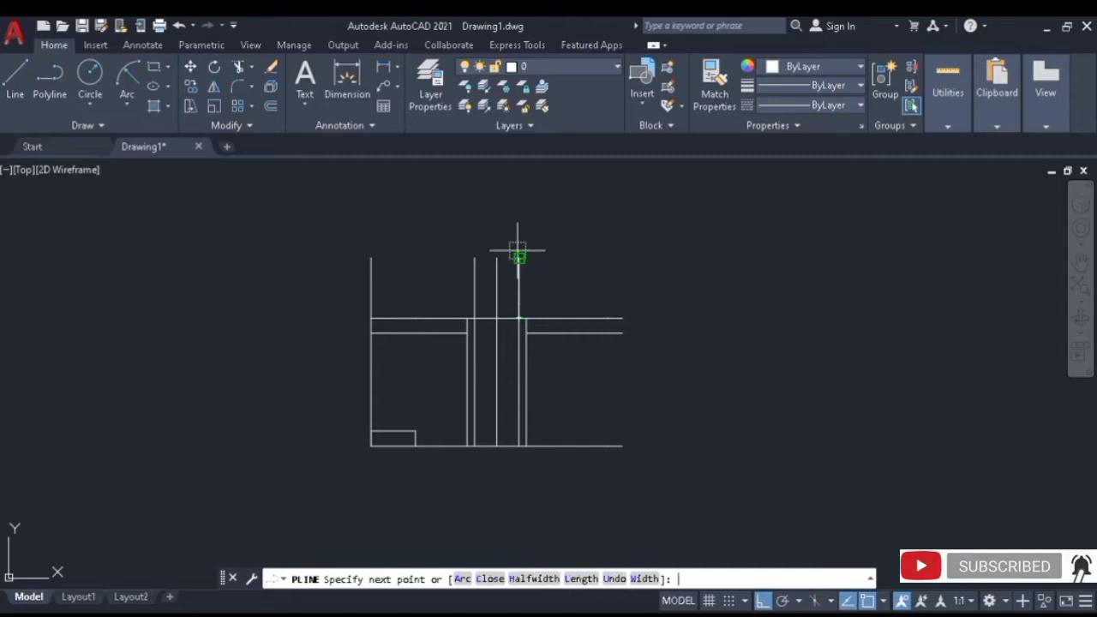
{"action": "left_click", "coordinate": [396, 311]}
{"action": "key", "text": "Return"}
Trim the new cap line's overshoot on the left and the three vertical lines extending above the cap.
{"action": "left_click", "coordinate": [239, 67]}
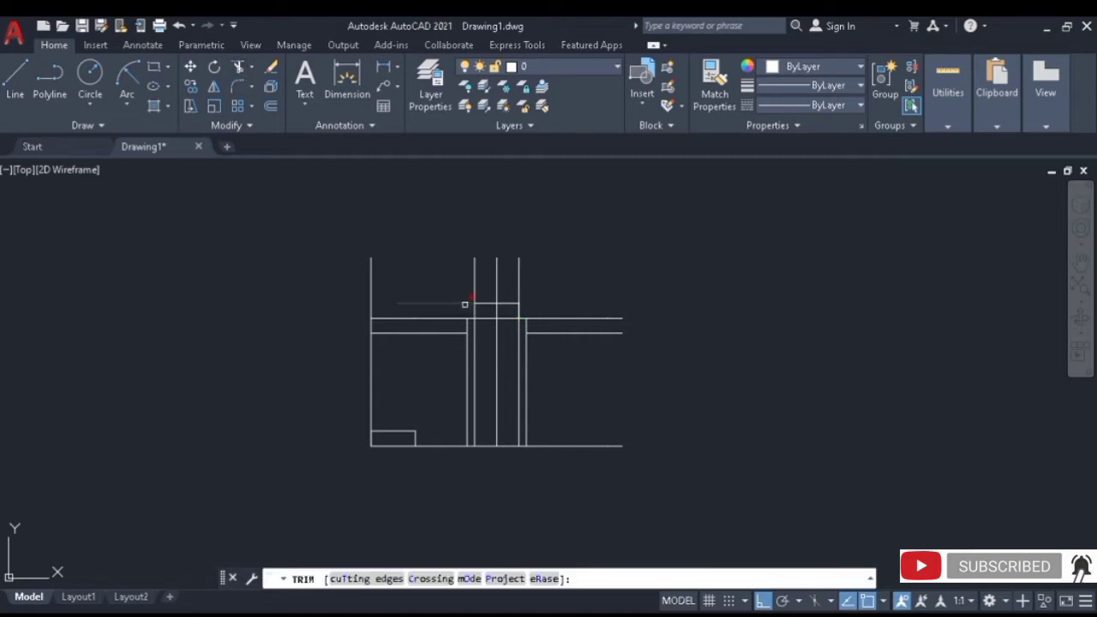
{"action": "left_click", "coordinate": [465, 304]}
{"action": "left_click_drag", "start_coordinate": [525, 290], "coordinate": [469, 291]}
Trim the inner vertical lines below the cap and the topmost horizontal line on both sides of the central column.
{"action": "left_click", "coordinate": [476, 339]}
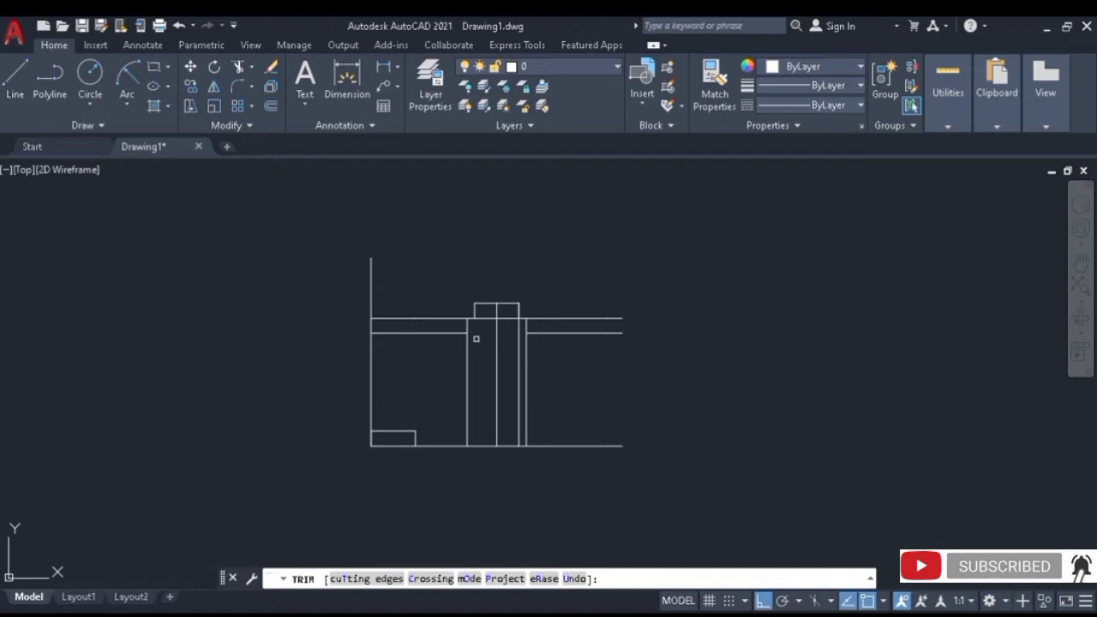
{"action": "left_click", "coordinate": [519, 344]}
{"action": "left_click", "coordinate": [567, 318]}
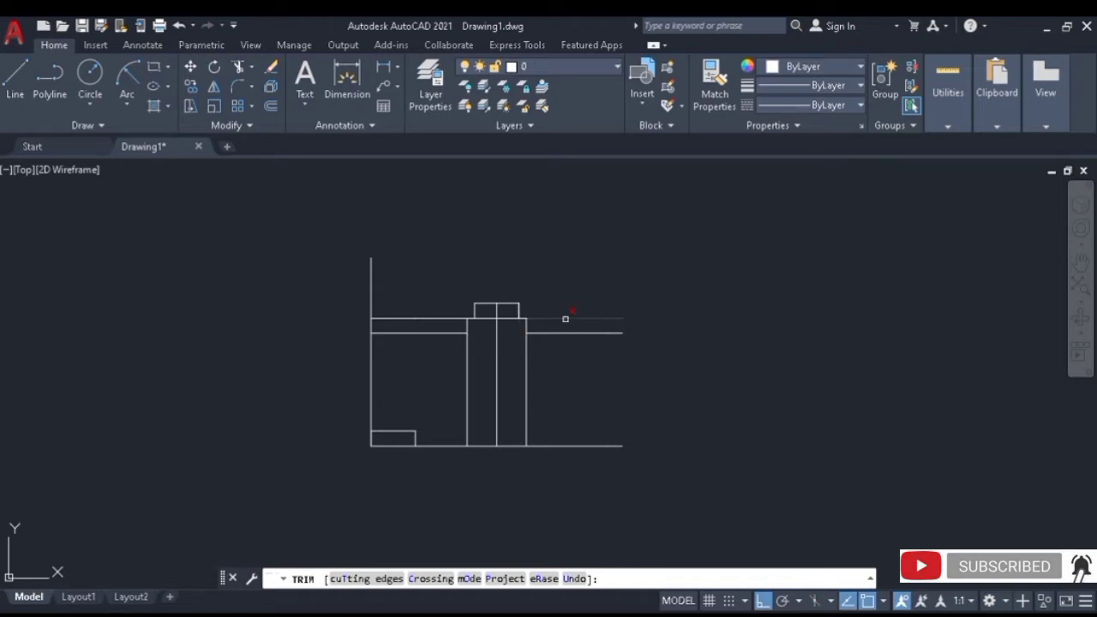
{"action": "left_click", "coordinate": [435, 318]}
{"action": "key", "text": "Escape"}
Offset the horizontal line right of the central column 100 units downward.
{"action": "left_click", "coordinate": [581, 333]}
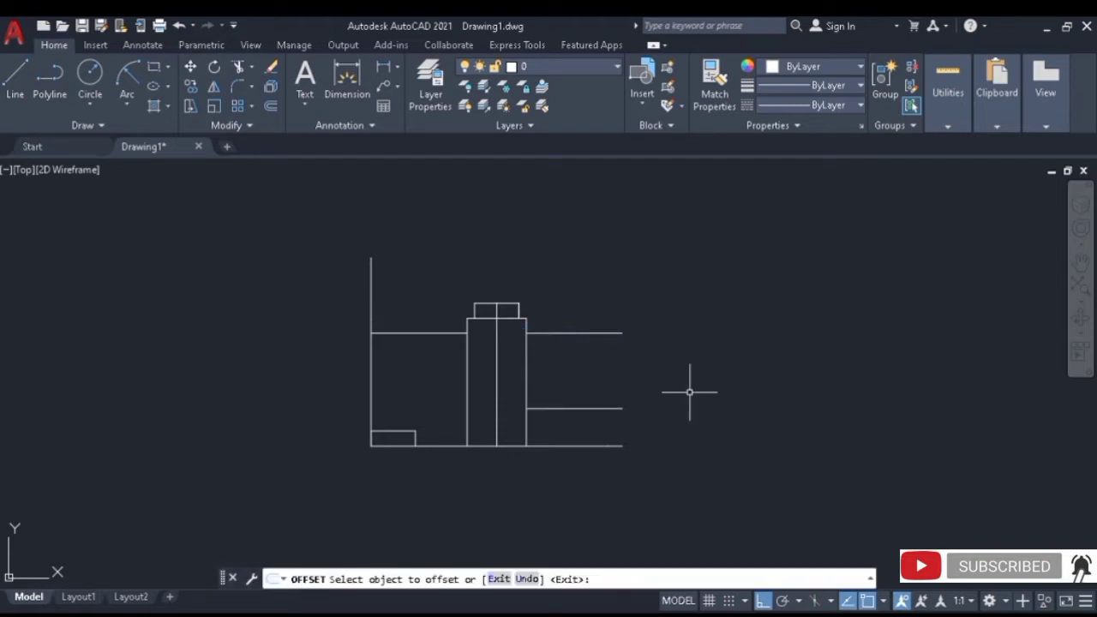
{"action": "key", "text": "Escape"}
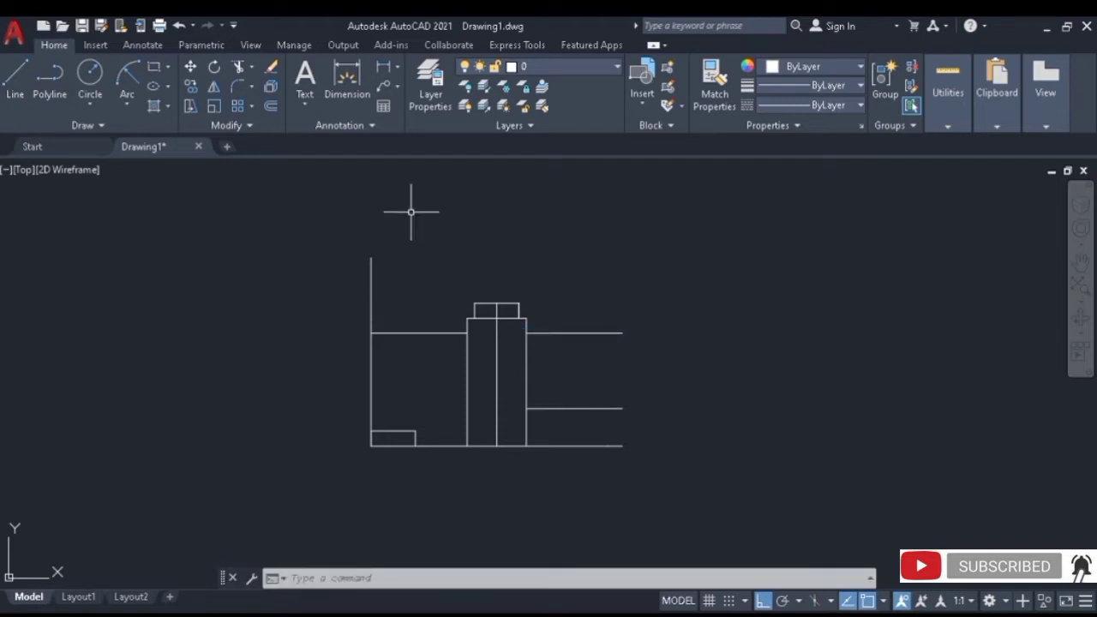
Try to offset the middle horizontal line right of the column 80 units upward, and undo that offset.
{"action": "left_click", "coordinate": [271, 105]}
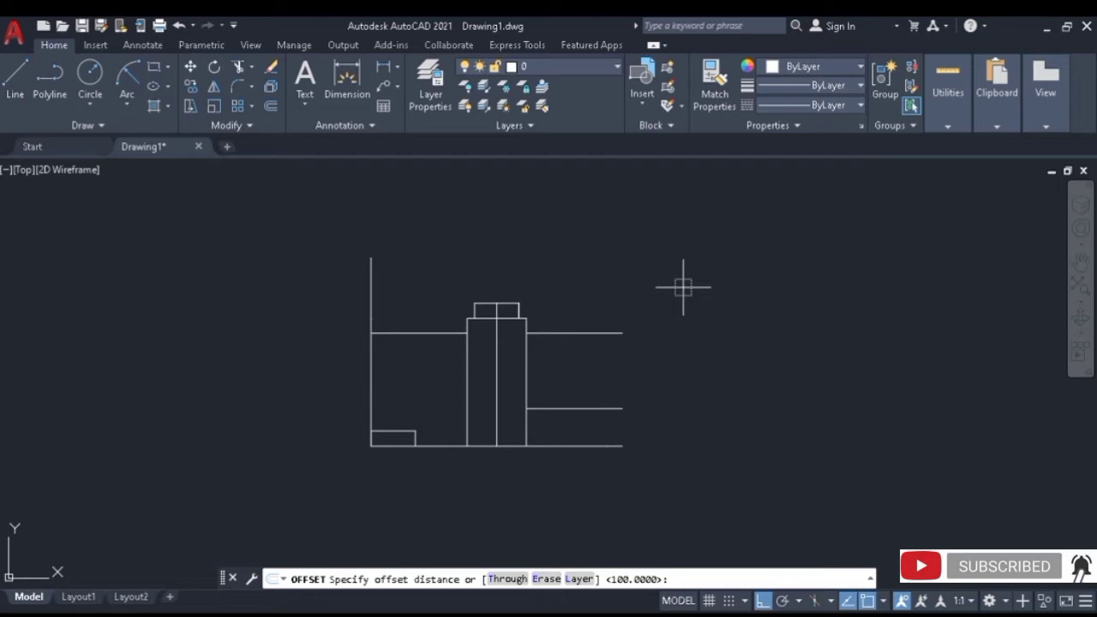
{"action": "type", "text": "80"}
{"action": "key", "text": "Return"}
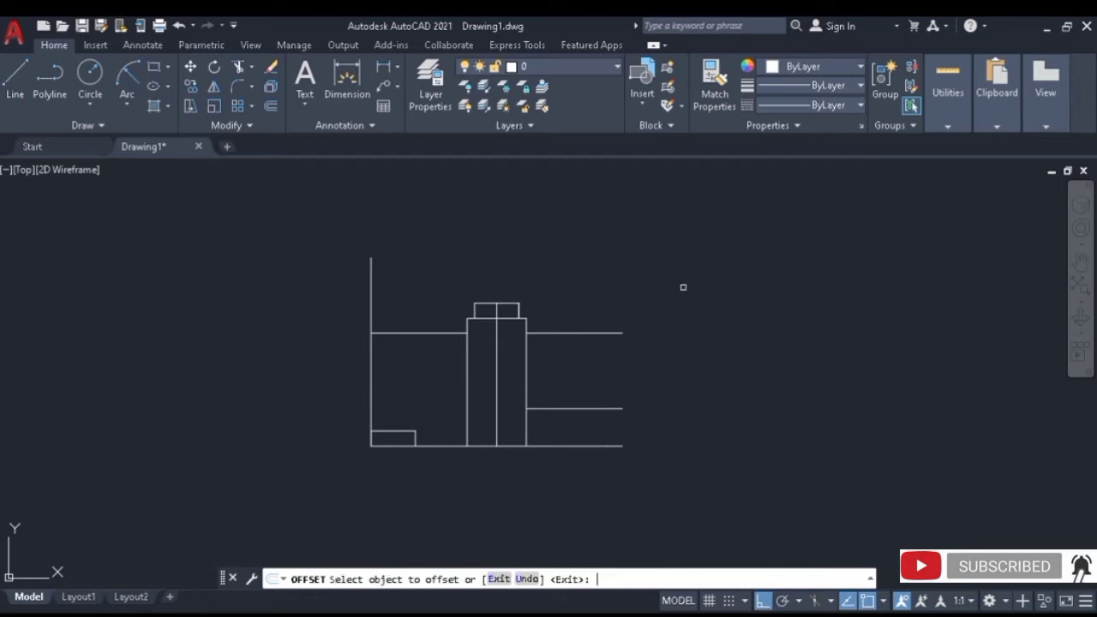
{"action": "left_click", "coordinate": [603, 408]}
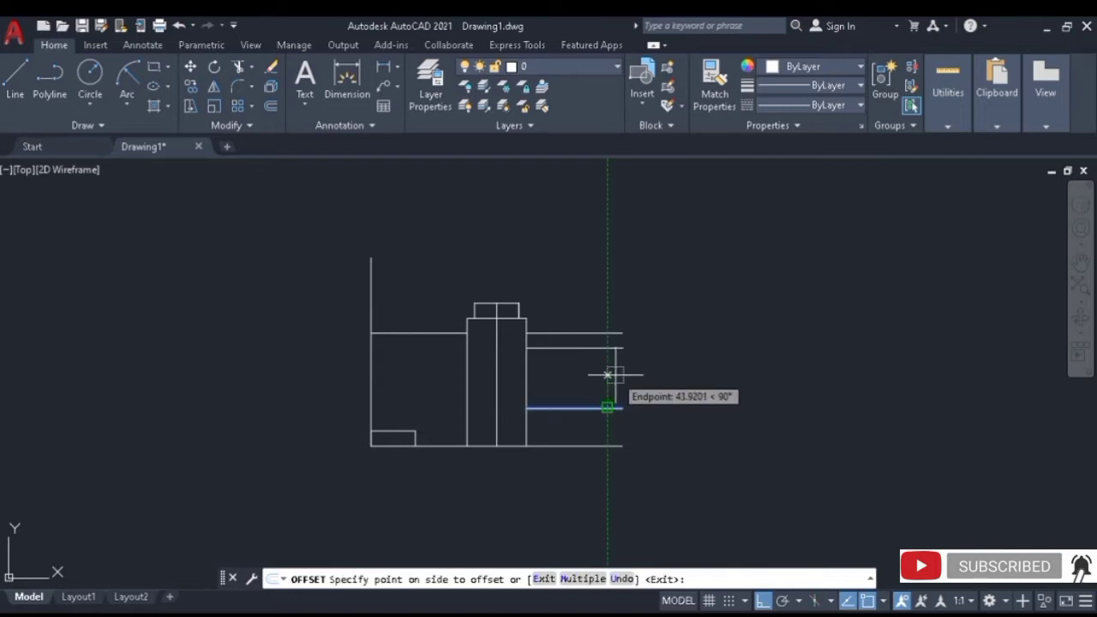
{"action": "left_click", "coordinate": [607, 375]}
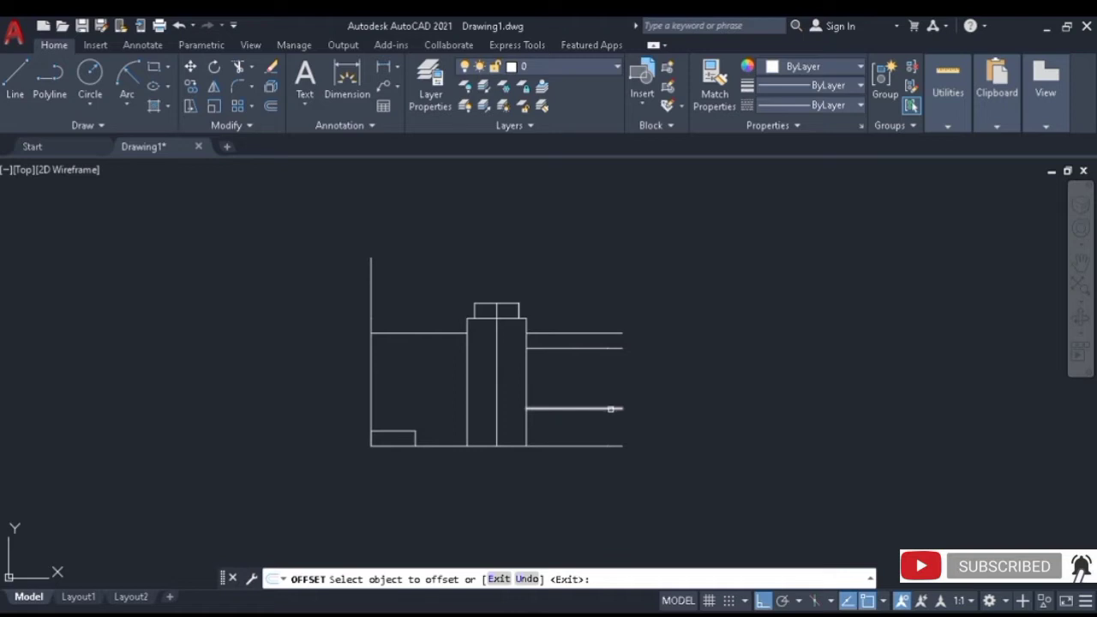
{"action": "key", "text": "ctrl+z"}
{"action": "key", "text": "Escape"}
Offset the middle horizontal line right of the column 40 units upward and 40 units downward.
{"action": "left_click", "coordinate": [272, 105]}
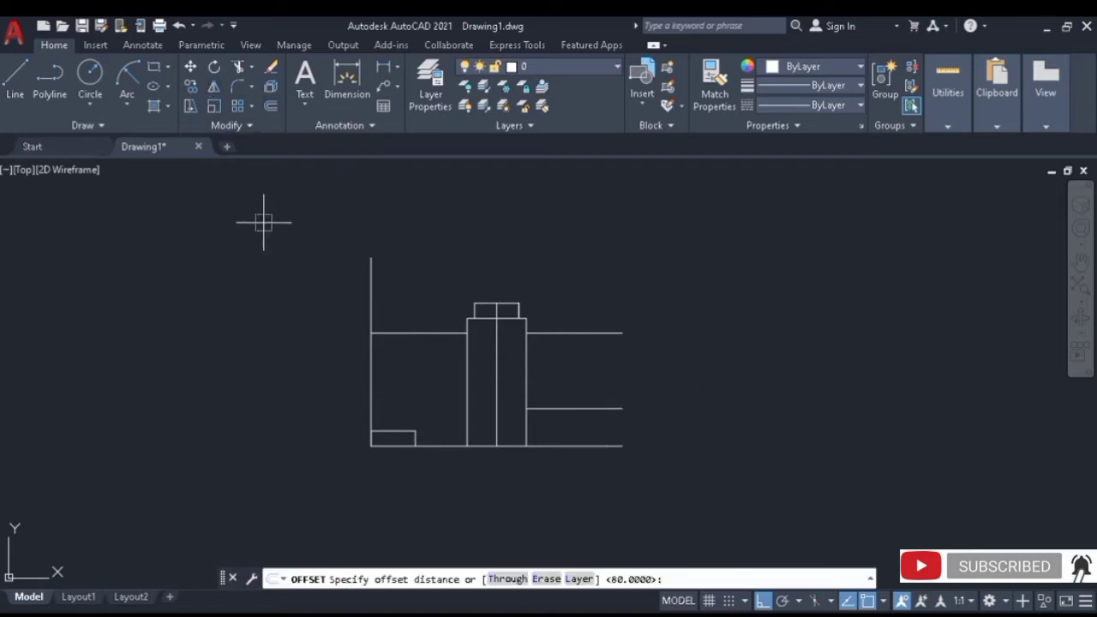
{"action": "type", "text": "40"}
{"action": "key", "text": "Return"}
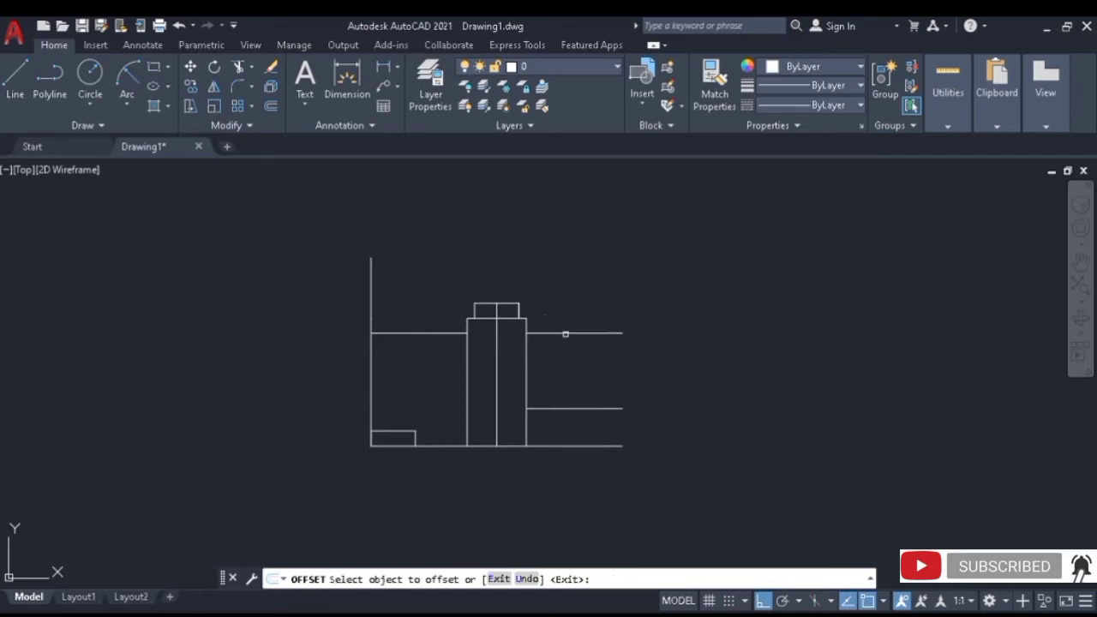
{"action": "left_click", "coordinate": [592, 409]}
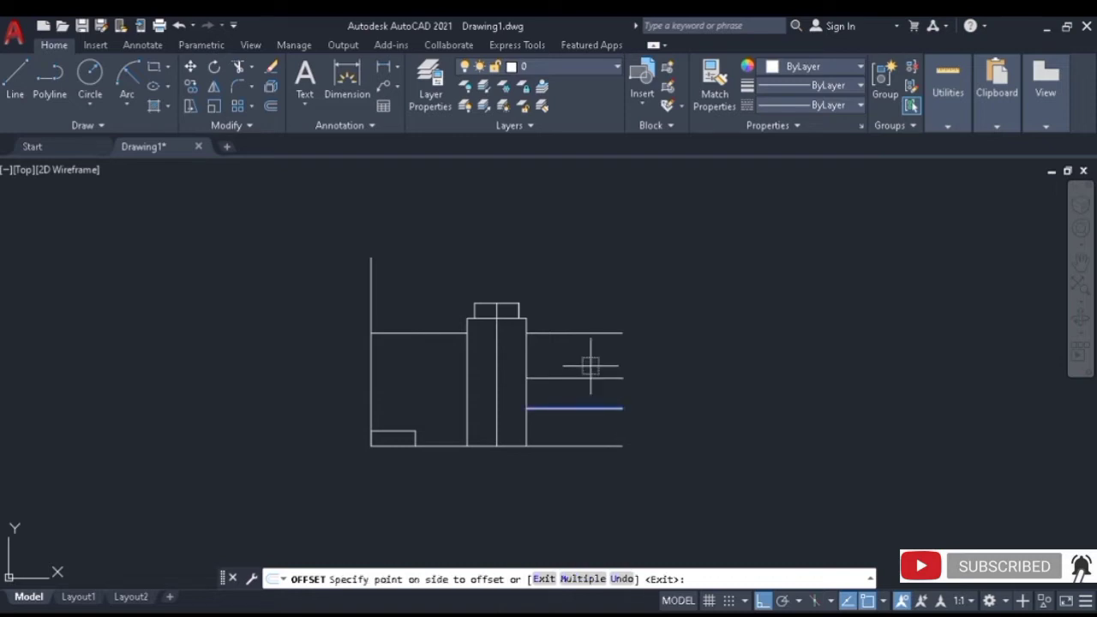
{"action": "left_click", "coordinate": [591, 366]}
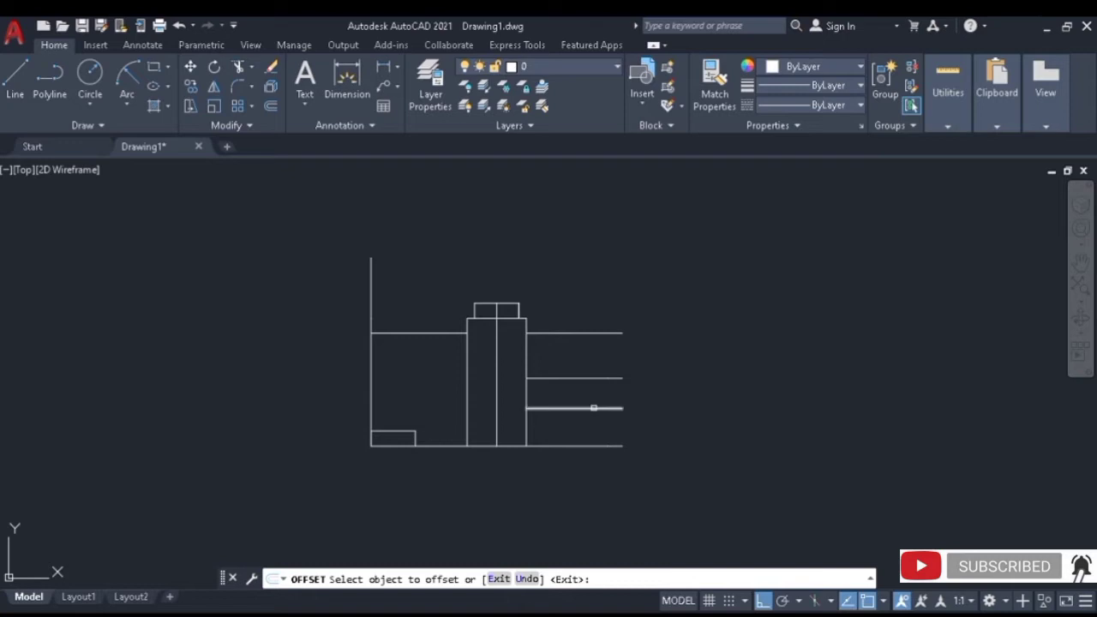
{"action": "left_click", "coordinate": [593, 409]}
{"action": "left_click", "coordinate": [609, 469]}
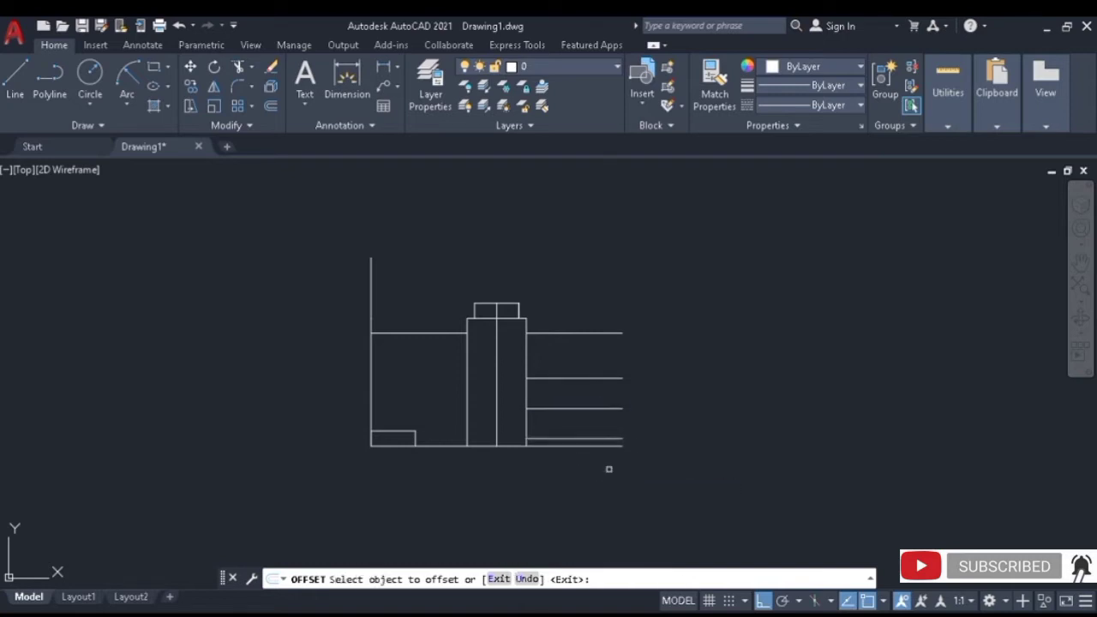
{"action": "key", "text": "Return"}
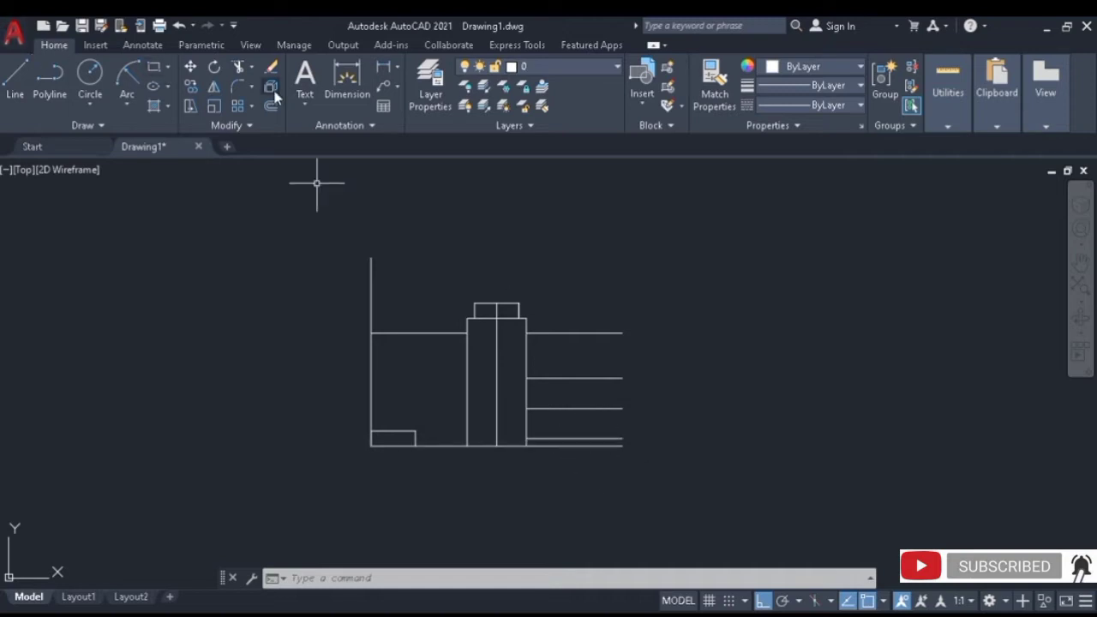
Trim the part of the base line that extends right of the central column.
{"action": "left_click", "coordinate": [239, 68]}
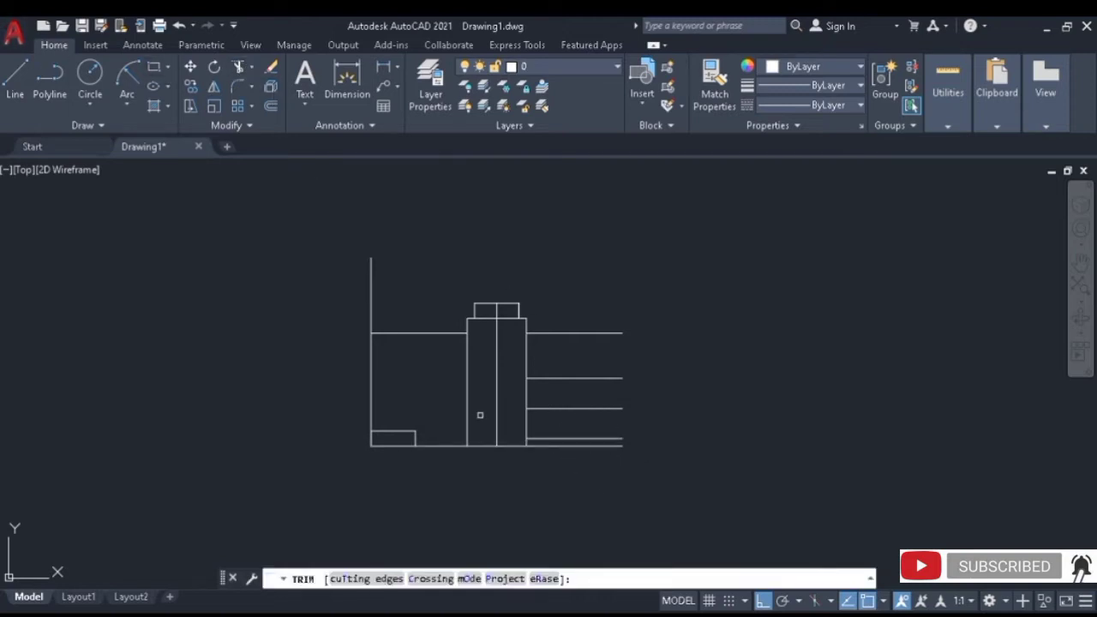
{"action": "left_click", "coordinate": [565, 444]}
{"action": "key", "text": "Return"}
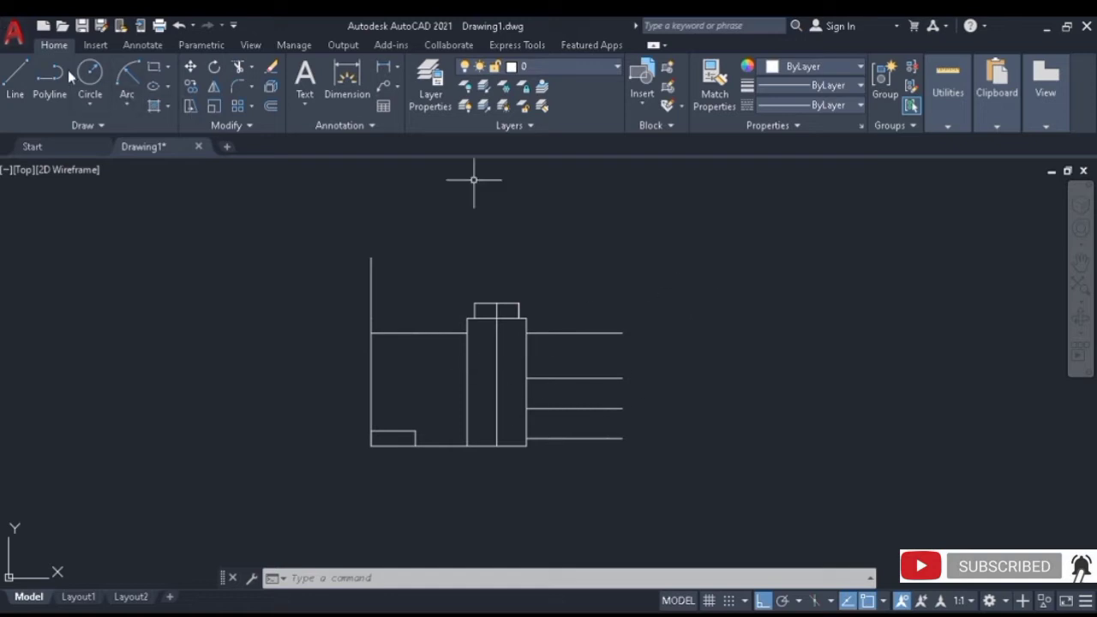
Draw a polyline from the upper right line's outer end down to the middle line, then horizontally left past the left vertical line.
{"action": "left_click", "coordinate": [40, 76]}
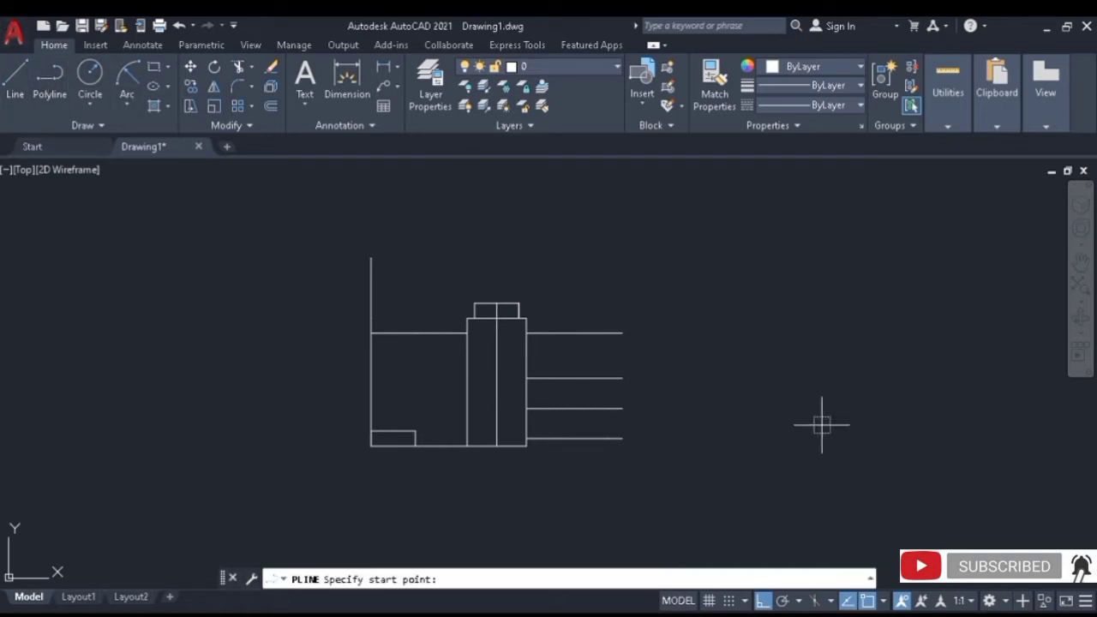
{"action": "left_click", "coordinate": [624, 332]}
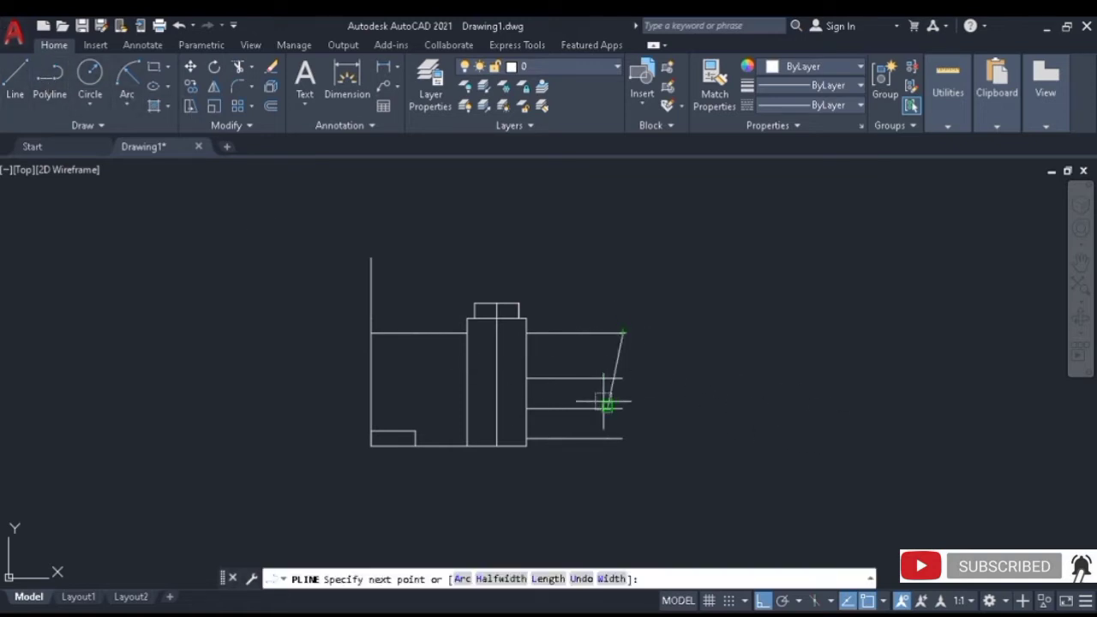
{"action": "left_click", "coordinate": [624, 438]}
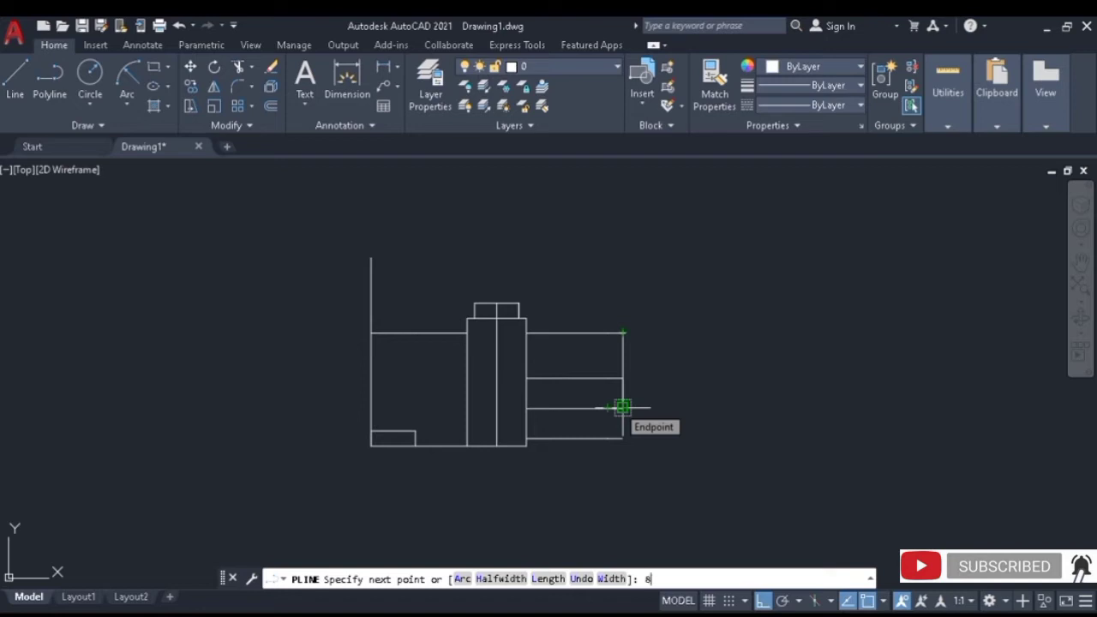
{"action": "type", "text": "00"}
{"action": "key", "text": "Return"}
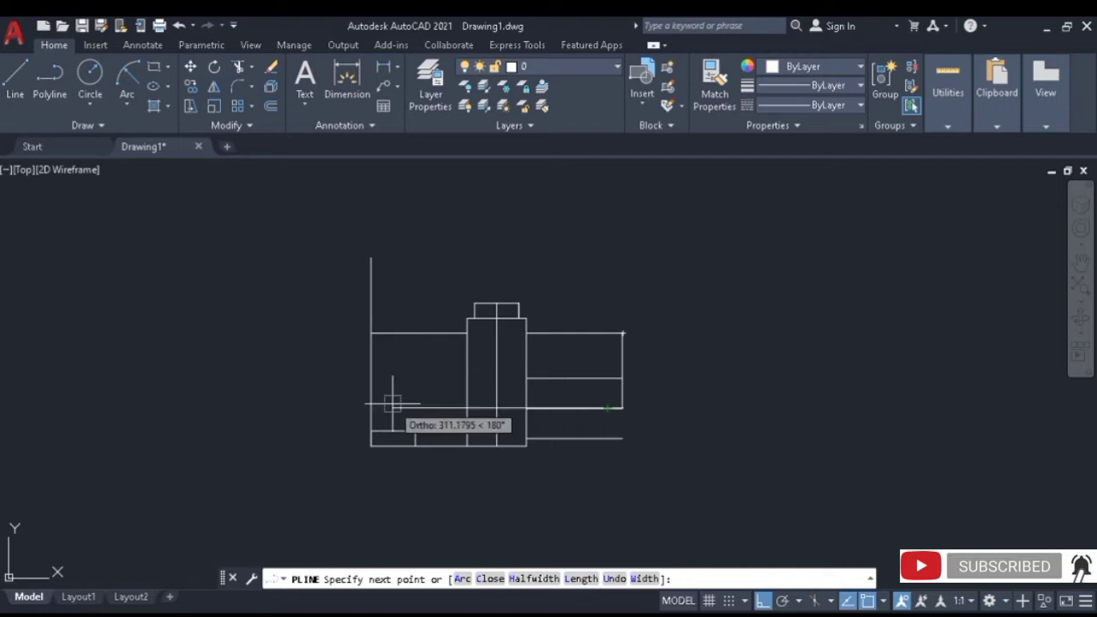
{"action": "left_click", "coordinate": [320, 420]}
{"action": "key", "text": "Return"}
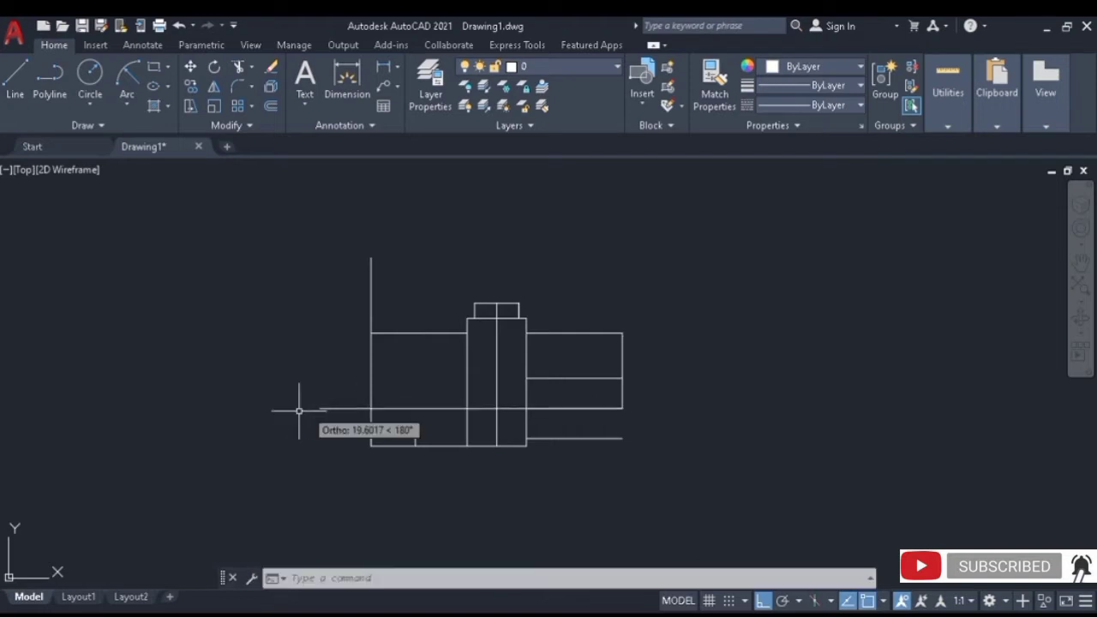
Trim away the polyline's vertical segments at the outer ends of the lines right of the column.
{"action": "left_click", "coordinate": [239, 72]}
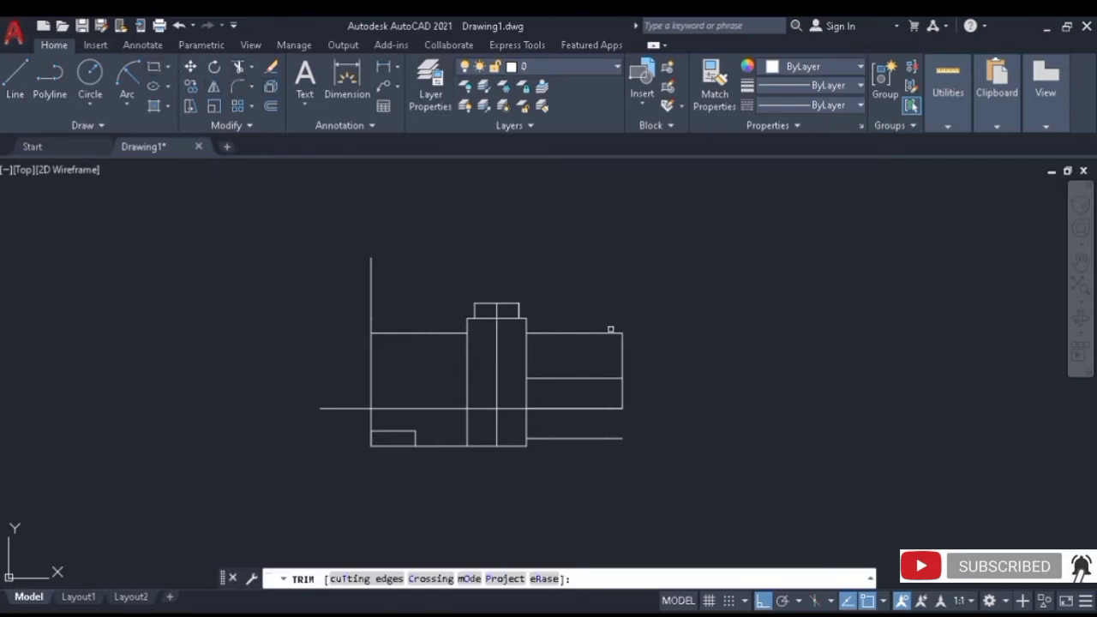
{"action": "left_click", "coordinate": [623, 345]}
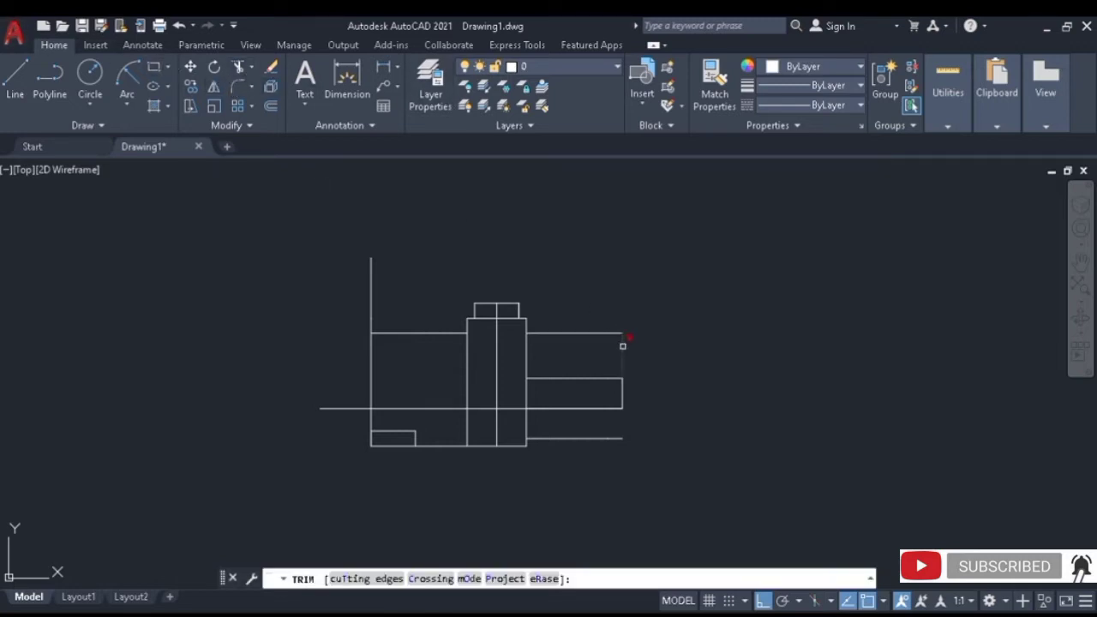
{"action": "left_click", "coordinate": [623, 394]}
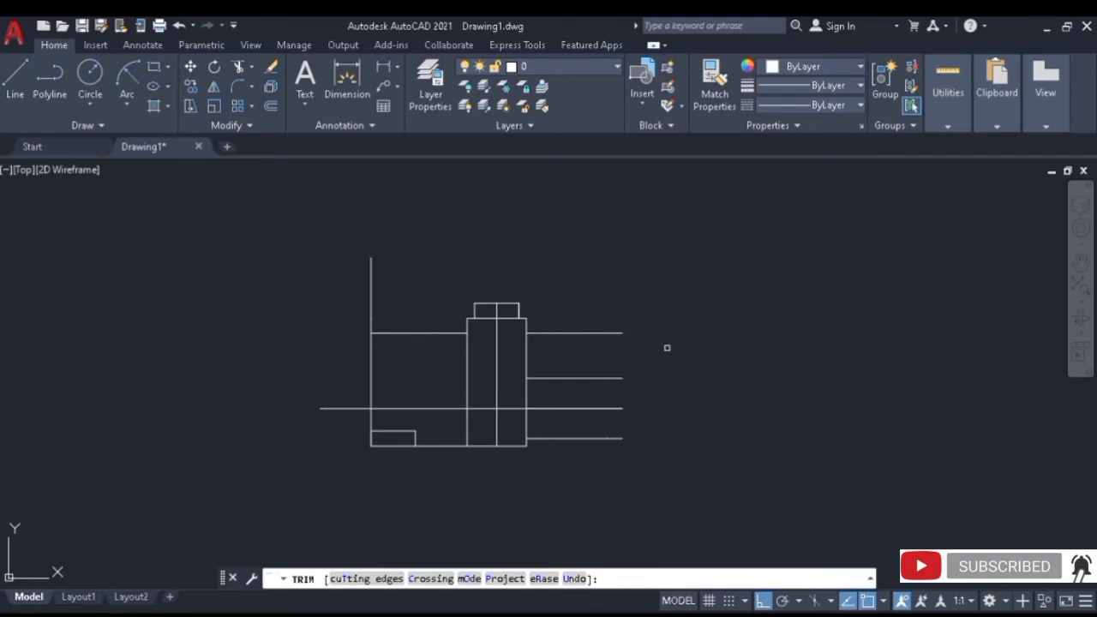
{"action": "key", "text": "Escape"}
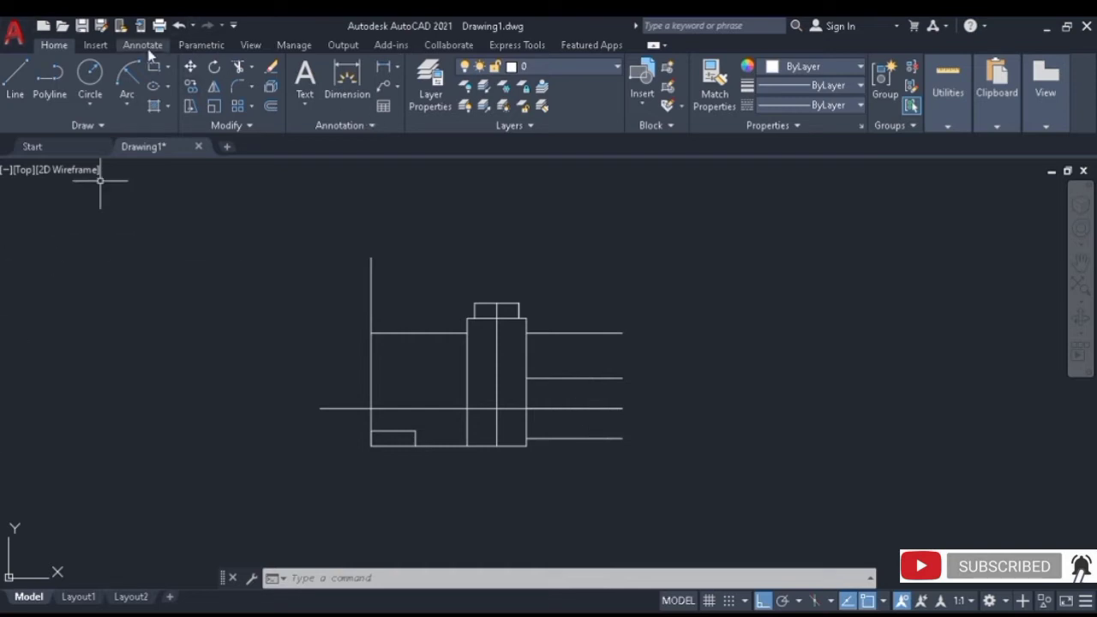
Delete the uppermost horizontal line right of the central column.
{"action": "left_click", "coordinate": [270, 107]}
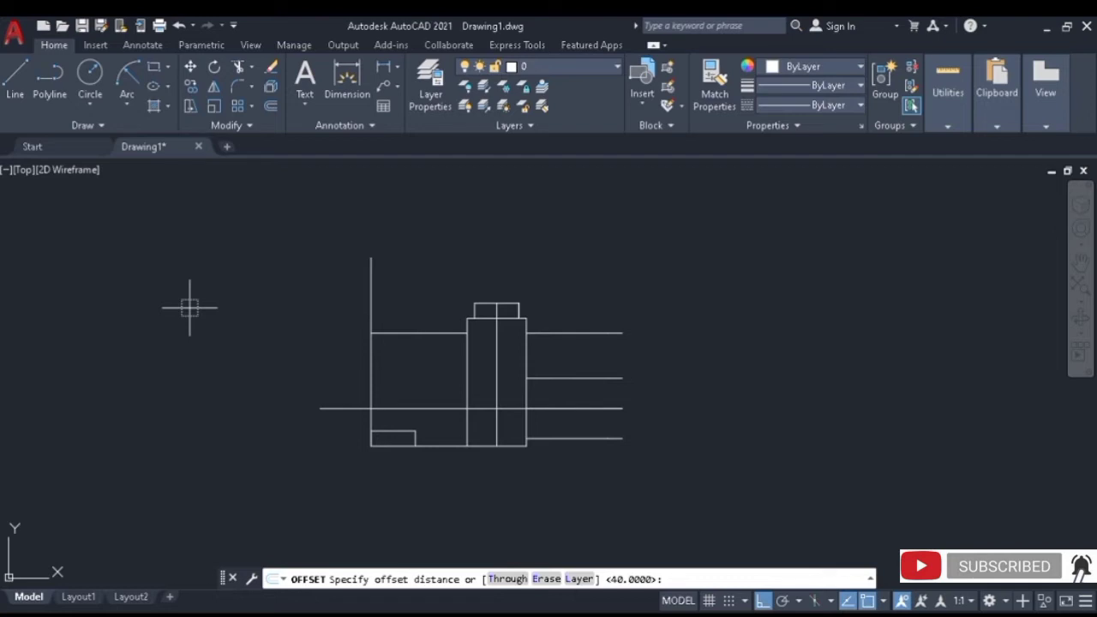
{"action": "key", "text": "Escape"}
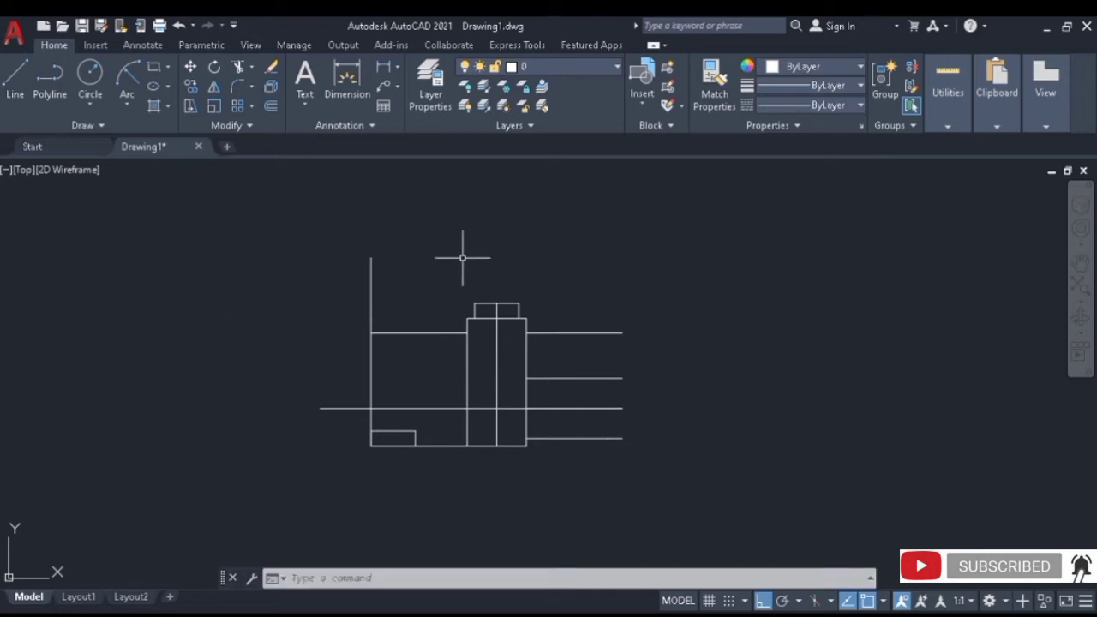
{"action": "left_click", "coordinate": [584, 333]}
{"action": "key", "text": "Delete"}
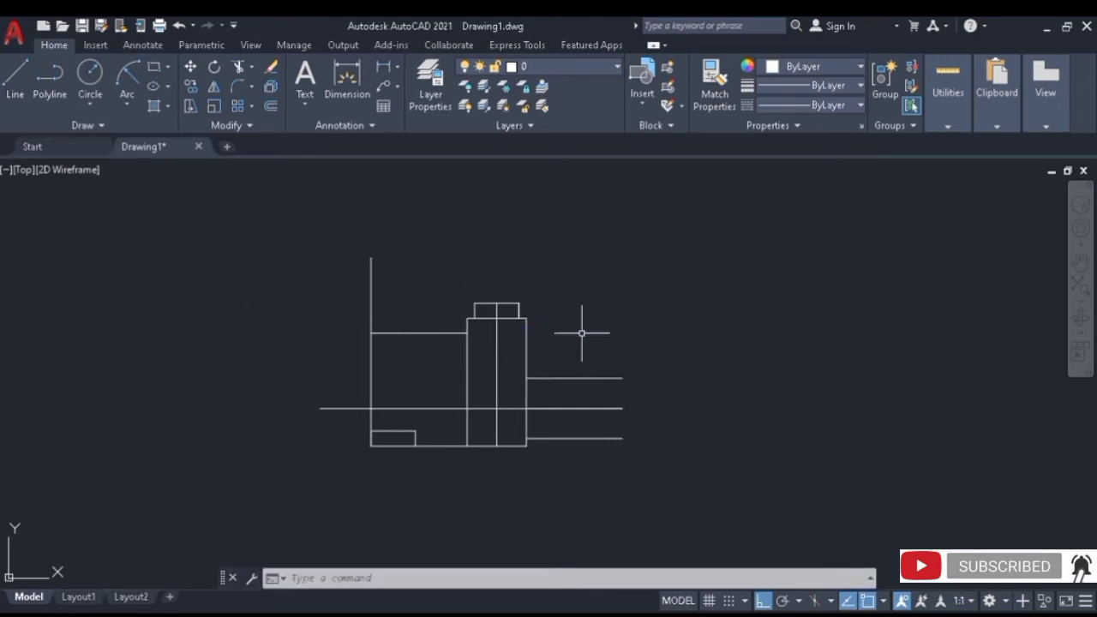
Fillet the column's right edge with the upper remaining horizontal line right of it, using a radius of 50.
{"action": "left_click", "coordinate": [238, 83]}
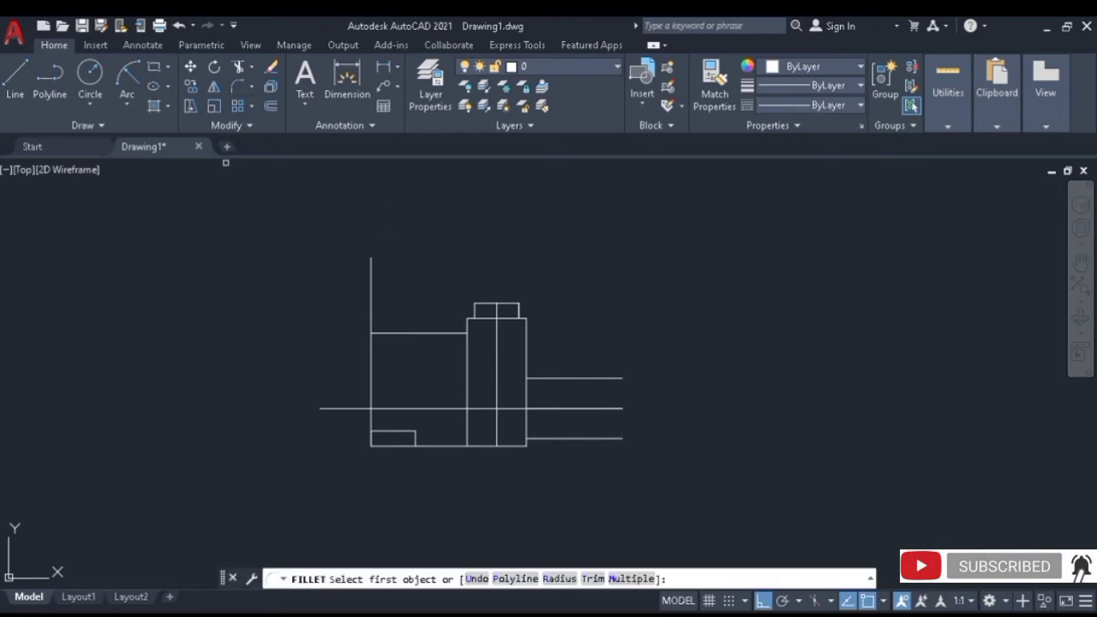
{"action": "type", "text": "r"}
{"action": "key", "text": "Return"}
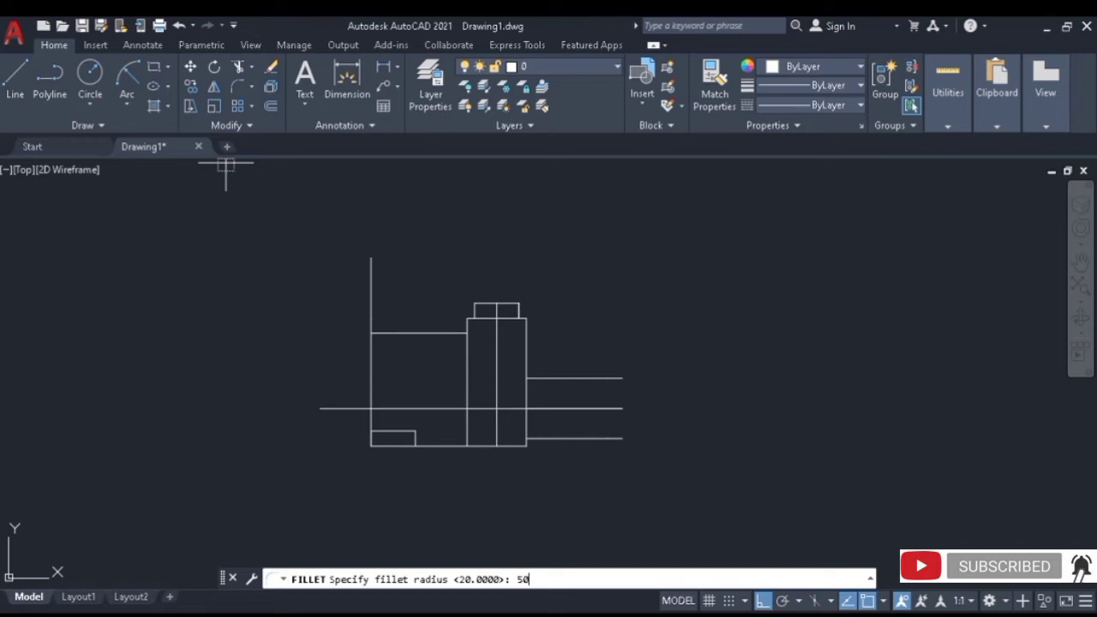
{"action": "key", "text": "Return"}
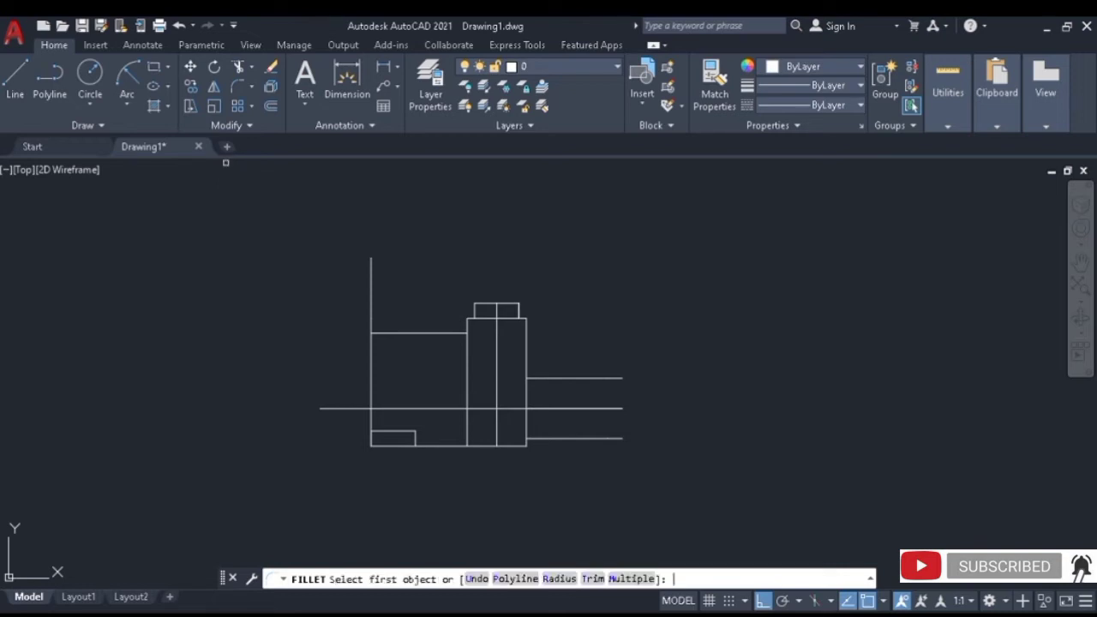
{"action": "left_click", "coordinate": [526, 342]}
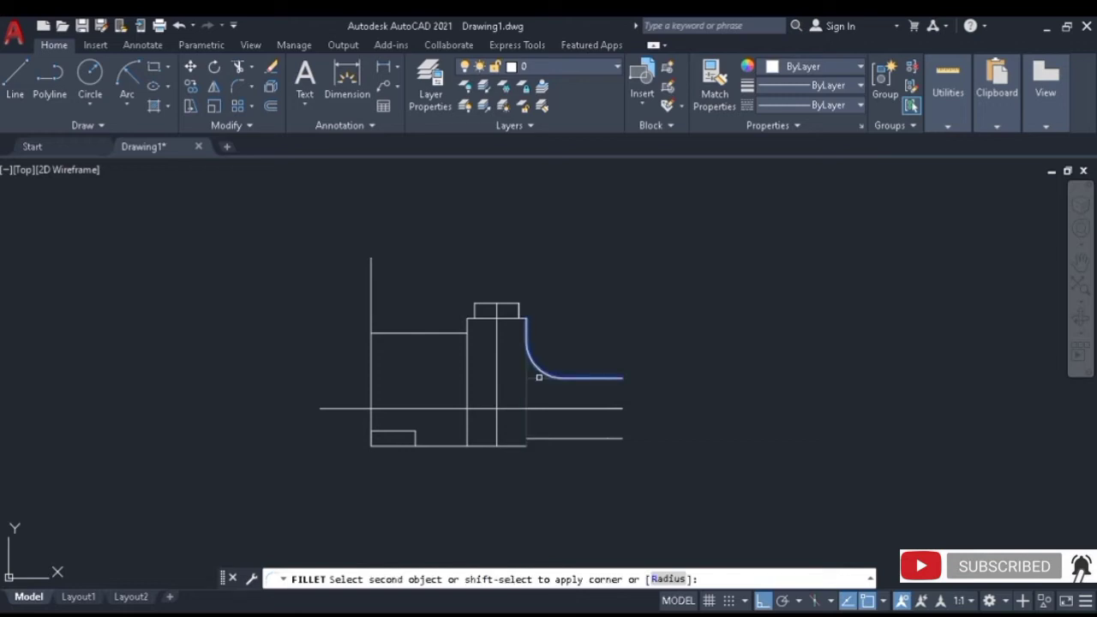
{"action": "left_click", "coordinate": [538, 377]}
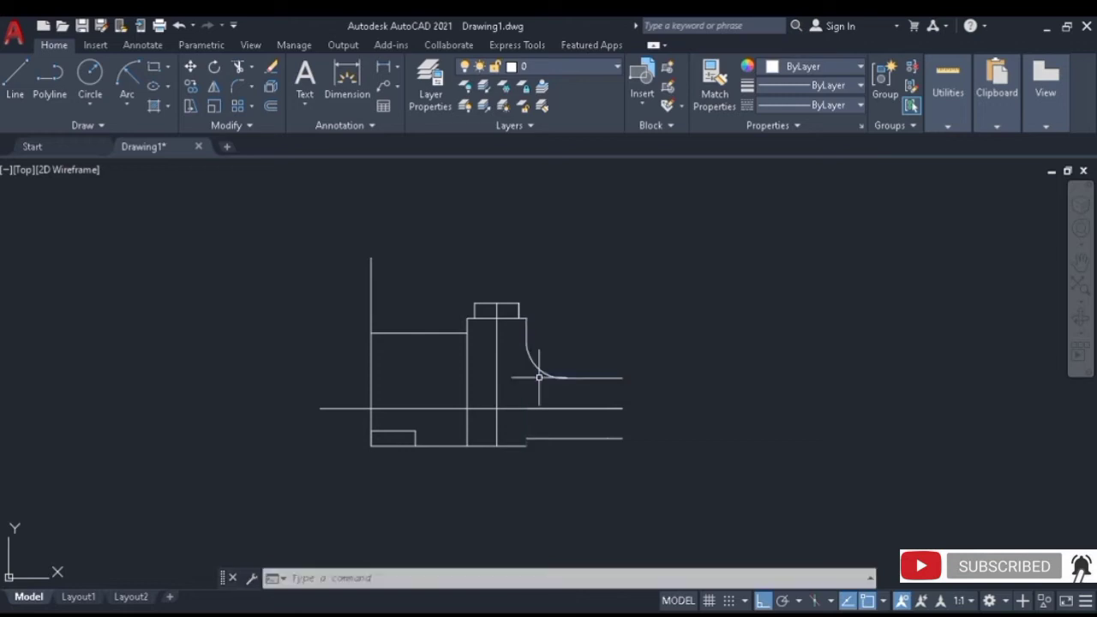
Offset the long middle horizontal line 30 units upward.
{"action": "type", "text": "o"}
{"action": "key", "text": "Return"}
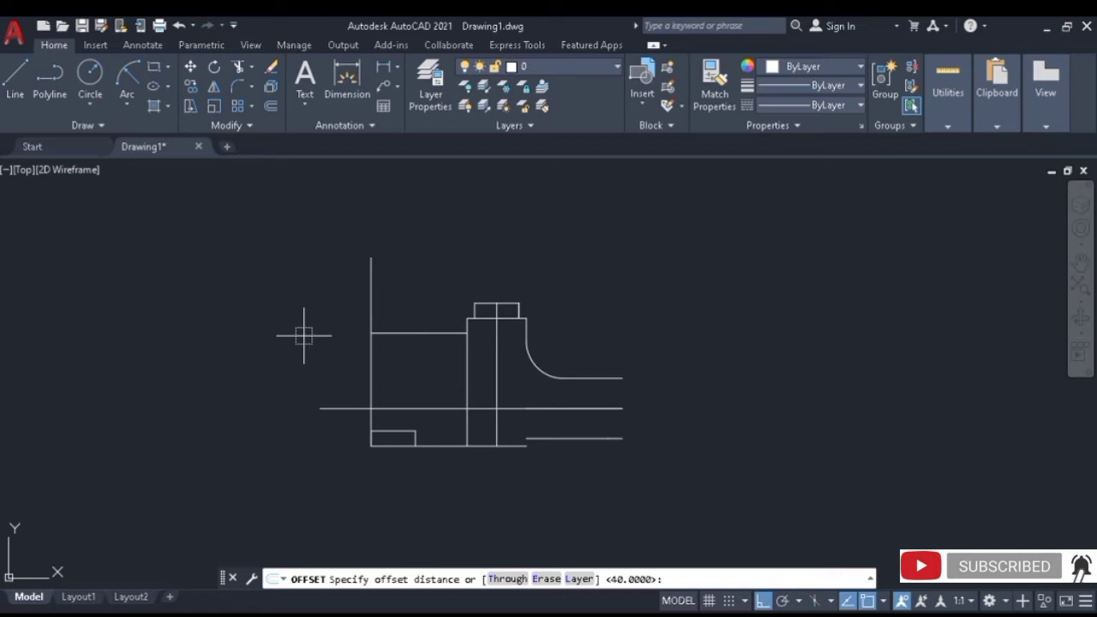
{"action": "type", "text": "30"}
{"action": "key", "text": "Return"}
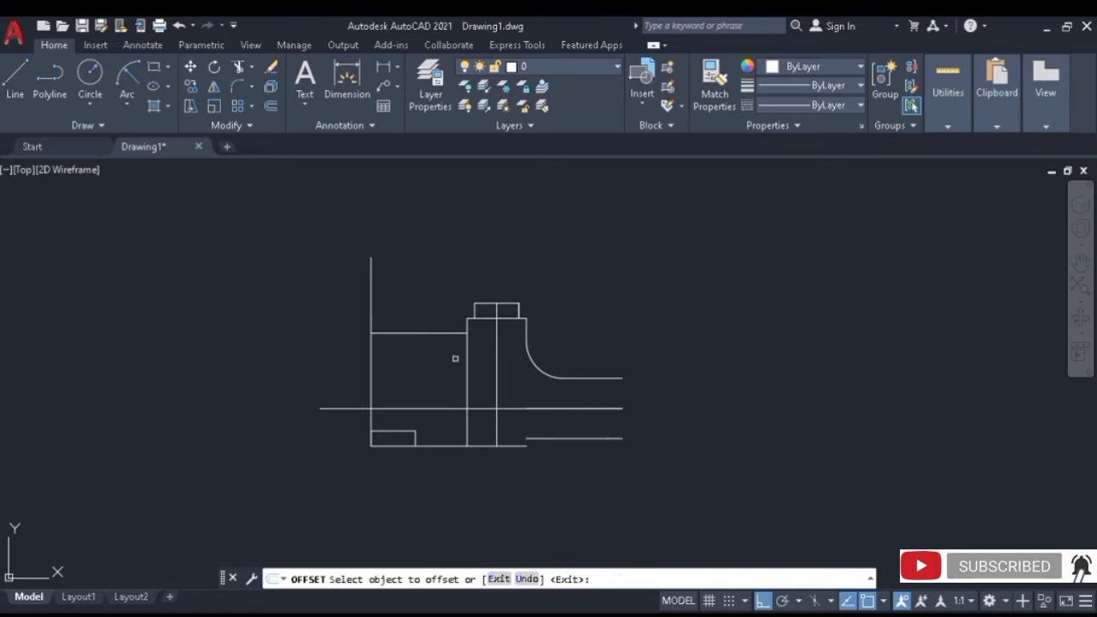
{"action": "left_click", "coordinate": [611, 407]}
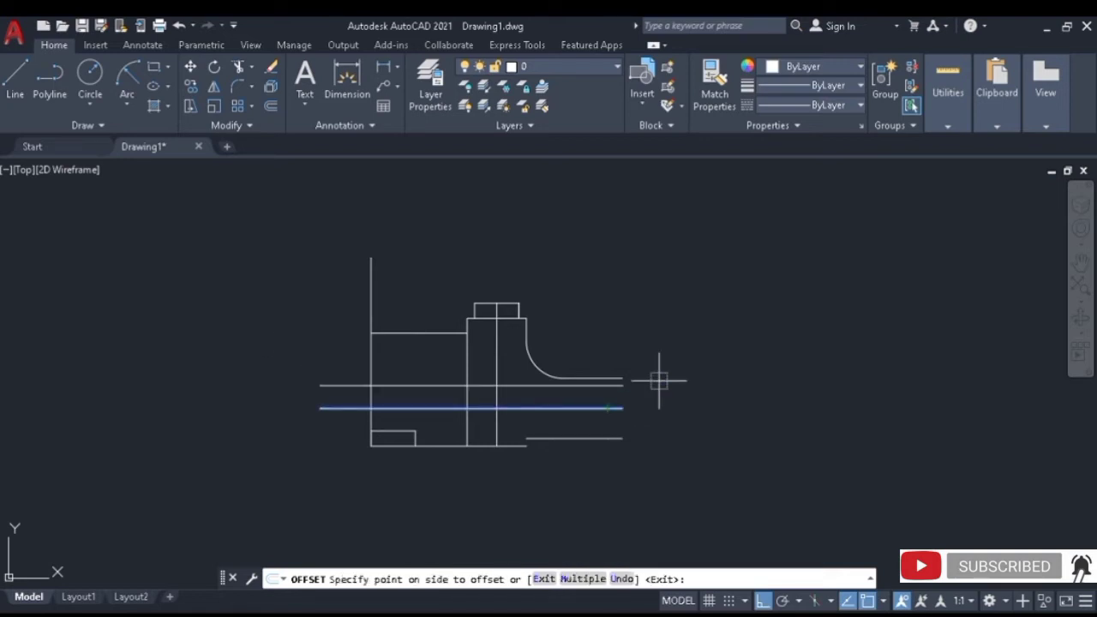
{"action": "left_click", "coordinate": [659, 381]}
{"action": "key", "text": "Return"}
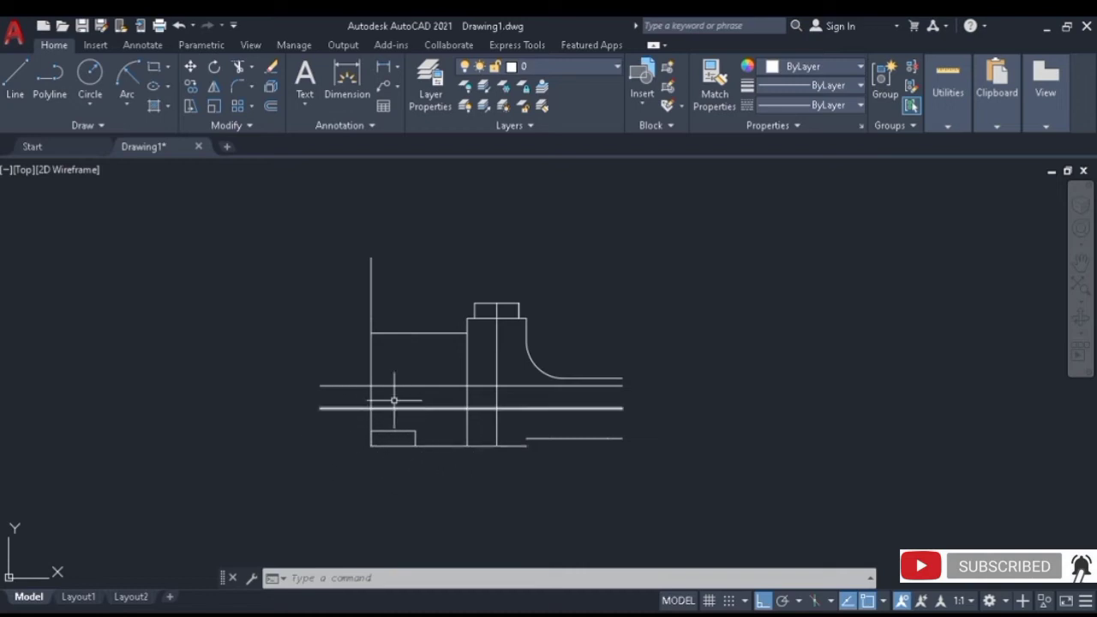
Fillet the column's left edge with the upper long horizontal line at the same radius of 50.
{"action": "left_click", "coordinate": [238, 87]}
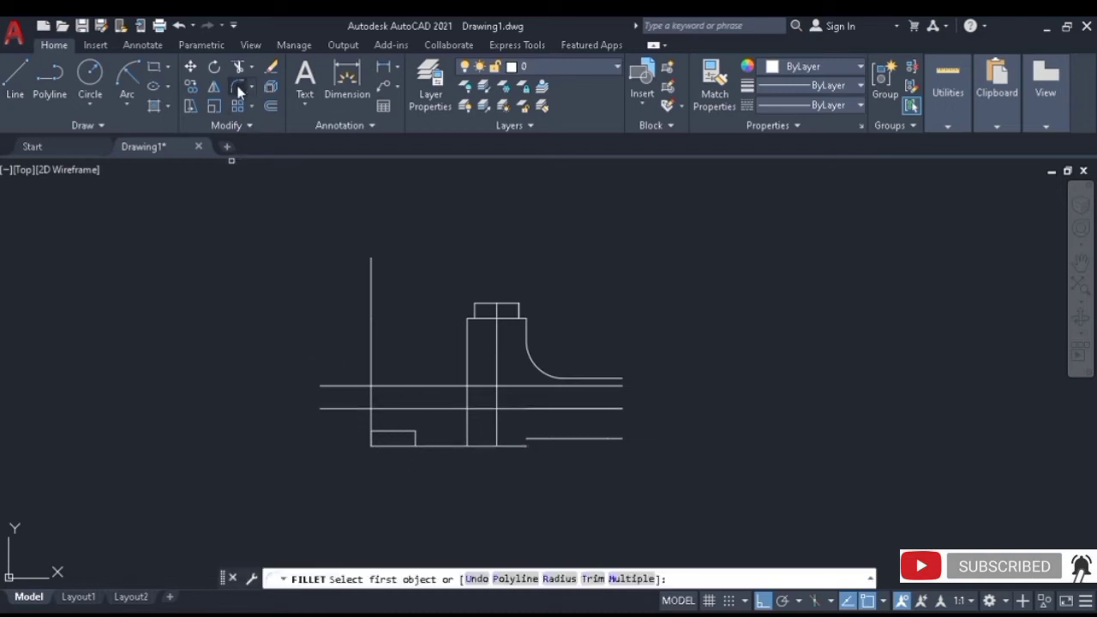
{"action": "left_click", "coordinate": [467, 363]}
{"action": "left_click", "coordinate": [458, 385]}
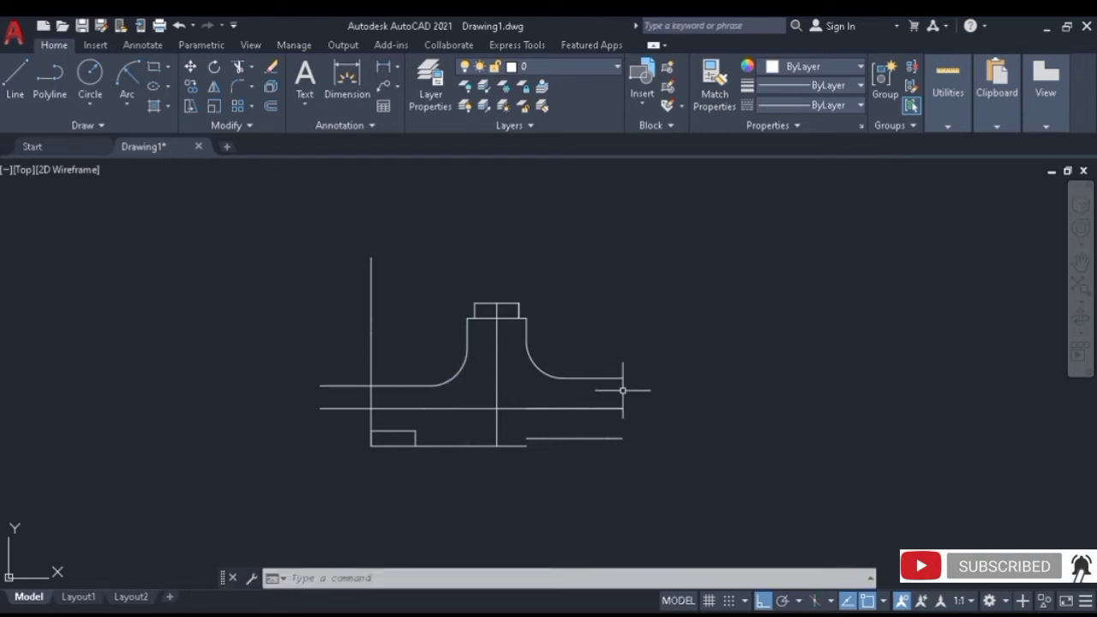
Offset the long middle horizontal line 30 units to both sides, once above and once below it.
{"action": "left_click", "coordinate": [270, 107]}
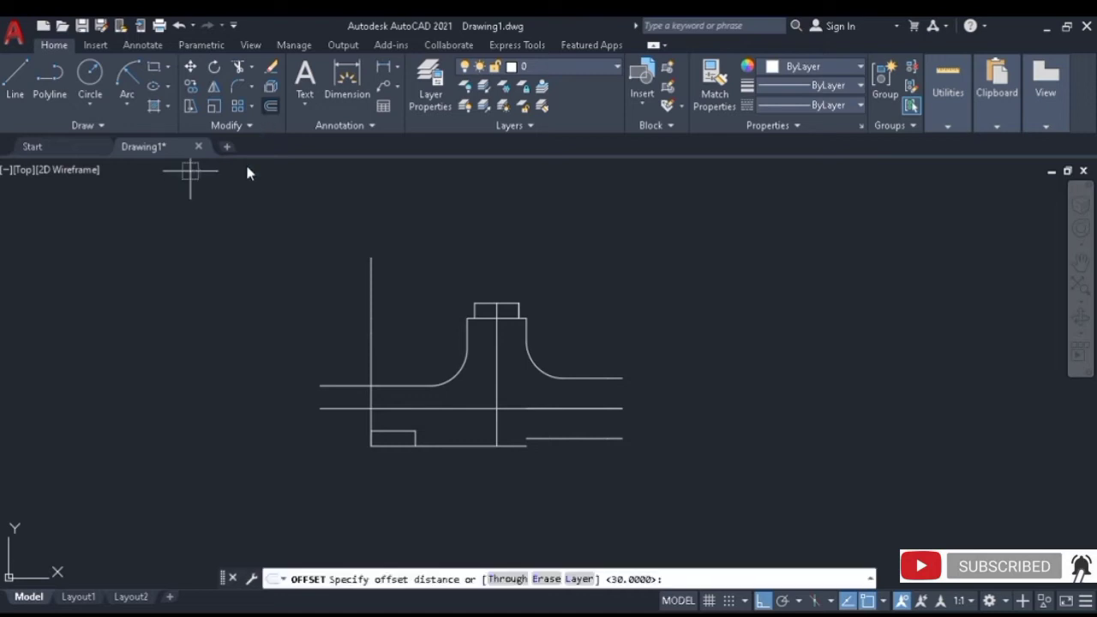
{"action": "key", "text": "Return"}
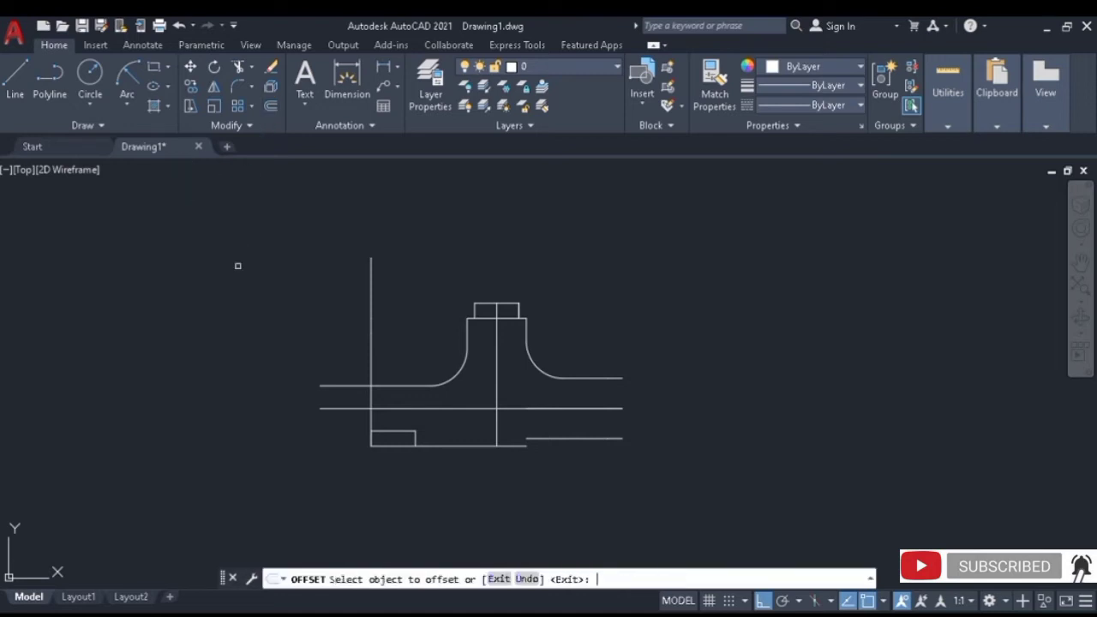
{"action": "left_click", "coordinate": [584, 408]}
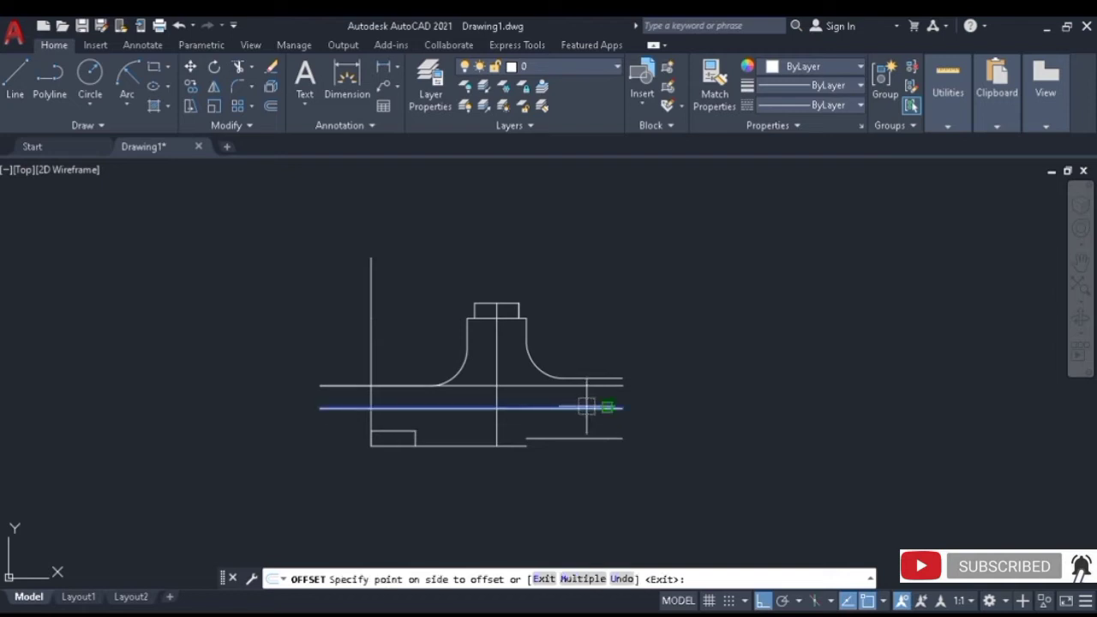
{"action": "left_click", "coordinate": [658, 379]}
{"action": "left_click", "coordinate": [613, 408]}
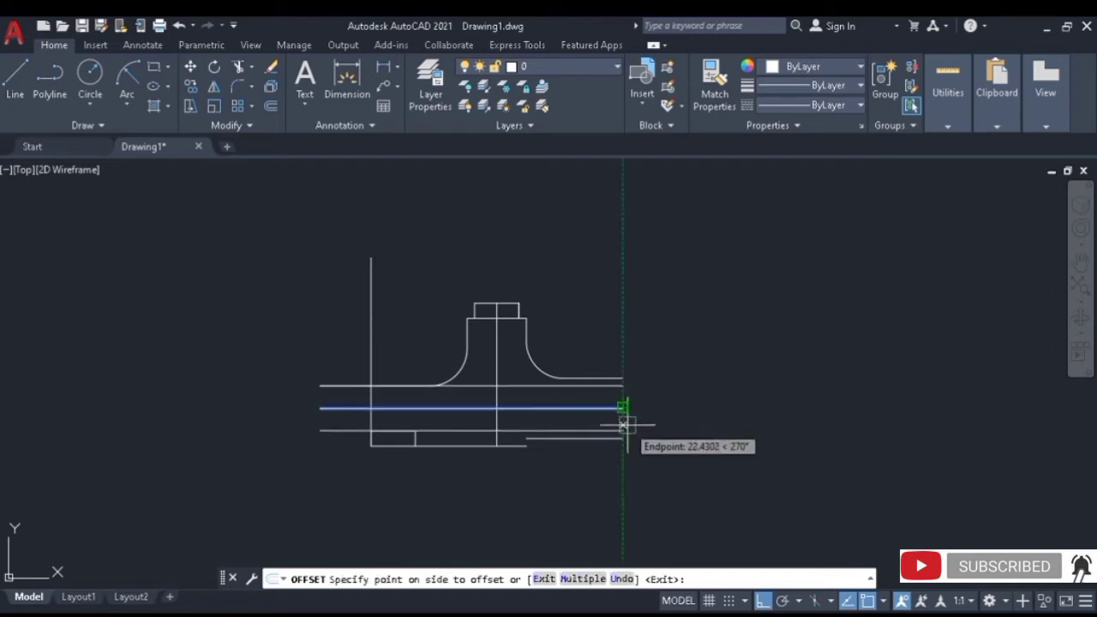
{"action": "left_click", "coordinate": [649, 434]}
{"action": "key", "text": "Return"}
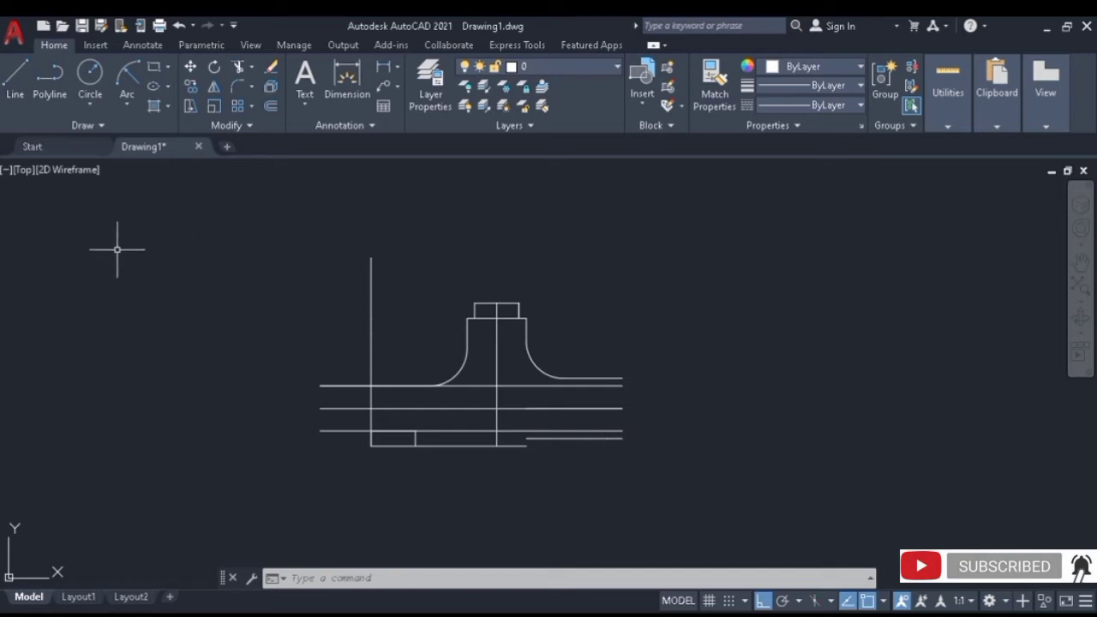
Draw a vertical polyline closing the right arm, from the uppermost line's right end down to the lowest line's right end.
{"action": "left_click", "coordinate": [45, 84]}
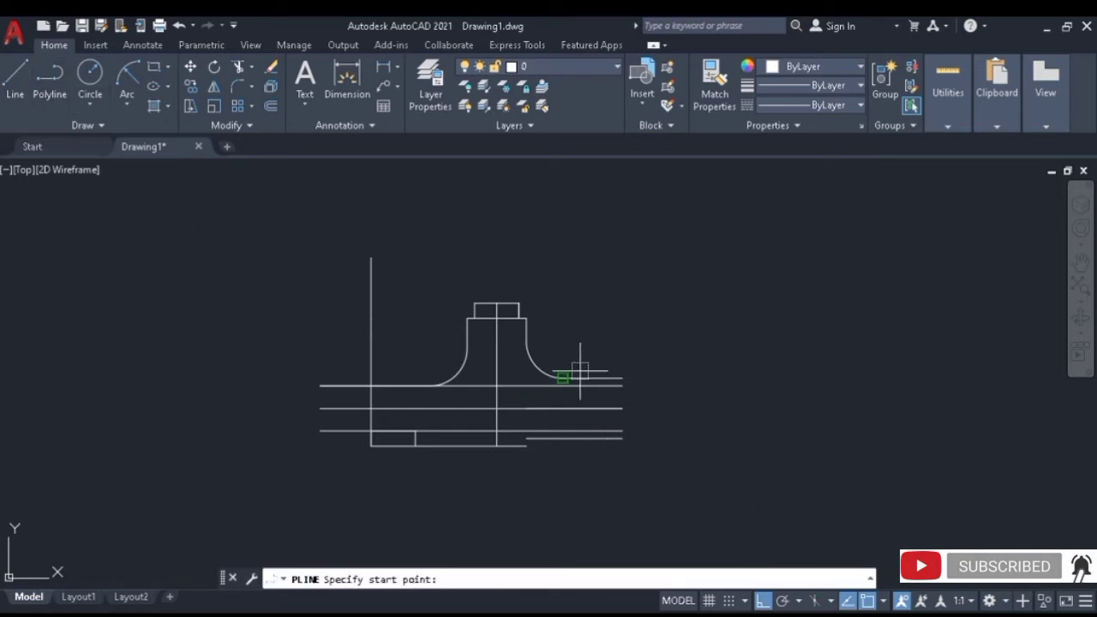
{"action": "left_click", "coordinate": [623, 377]}
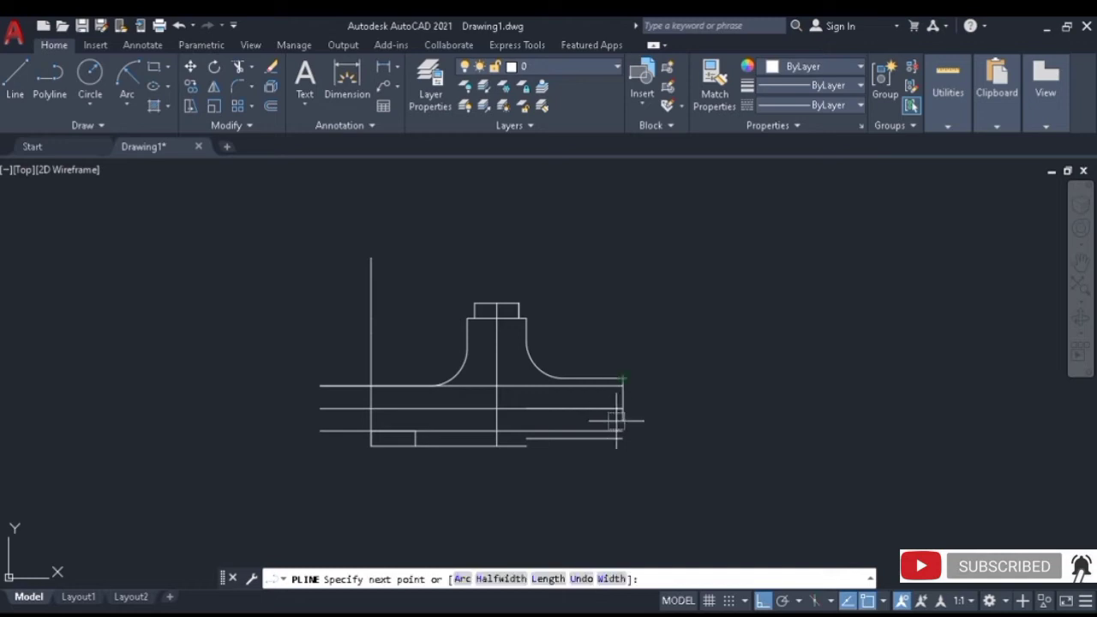
{"action": "left_click", "coordinate": [619, 438]}
{"action": "key", "text": "Return"}
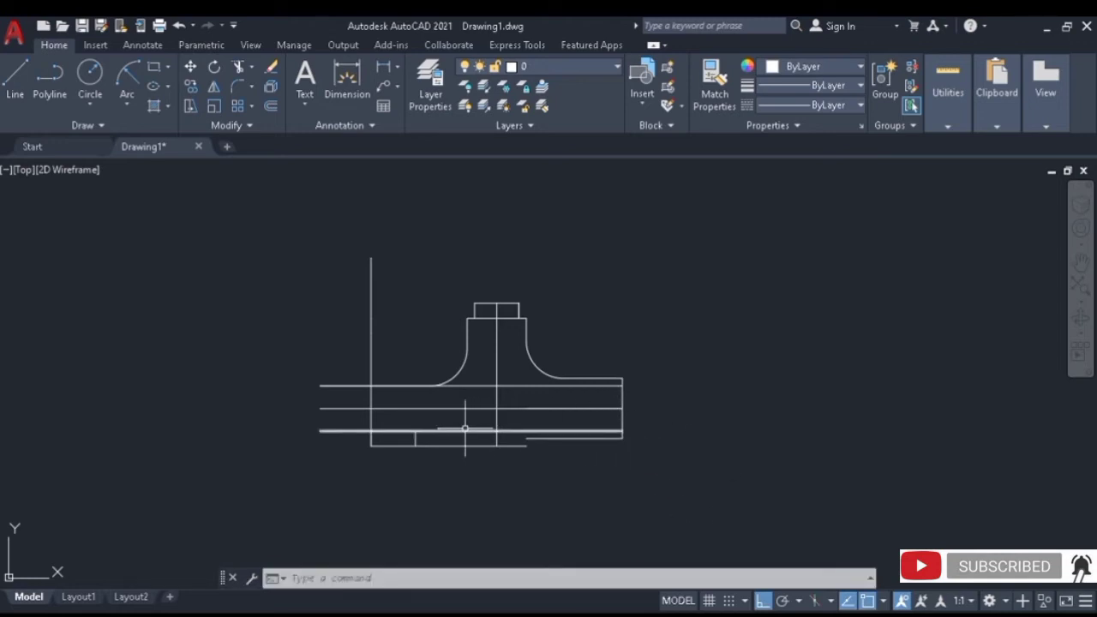
Undo the fillets beside the column and offset the right arm's vertical end line 20 units inward.
{"action": "key", "text": "ctrl+z"}
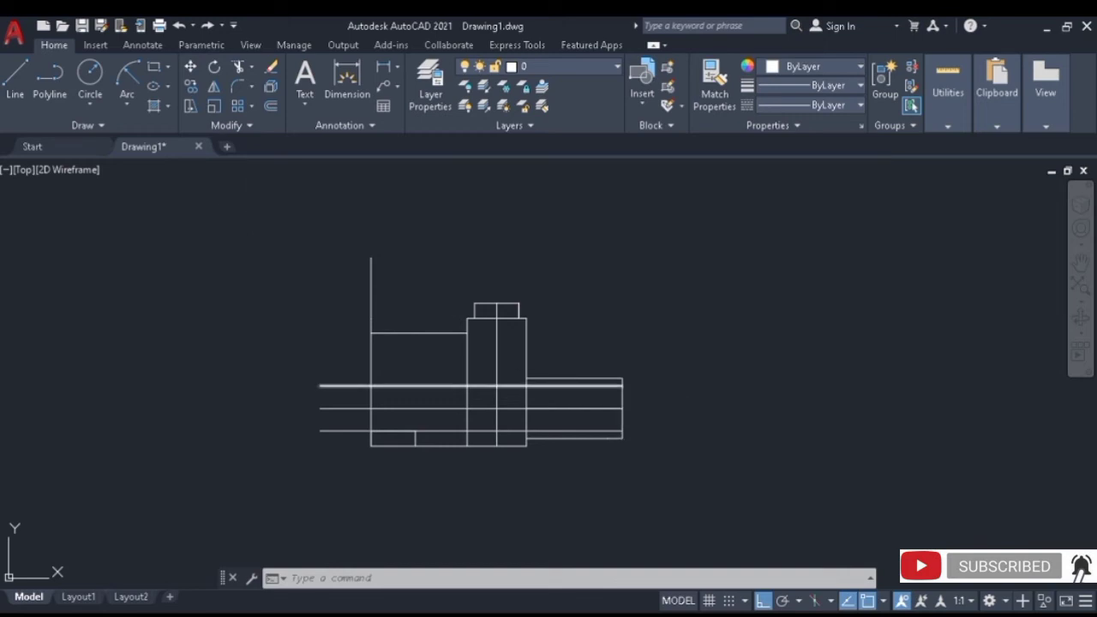
{"action": "left_click", "coordinate": [272, 107]}
{"action": "type", "text": "20"}
{"action": "key", "text": "Return"}
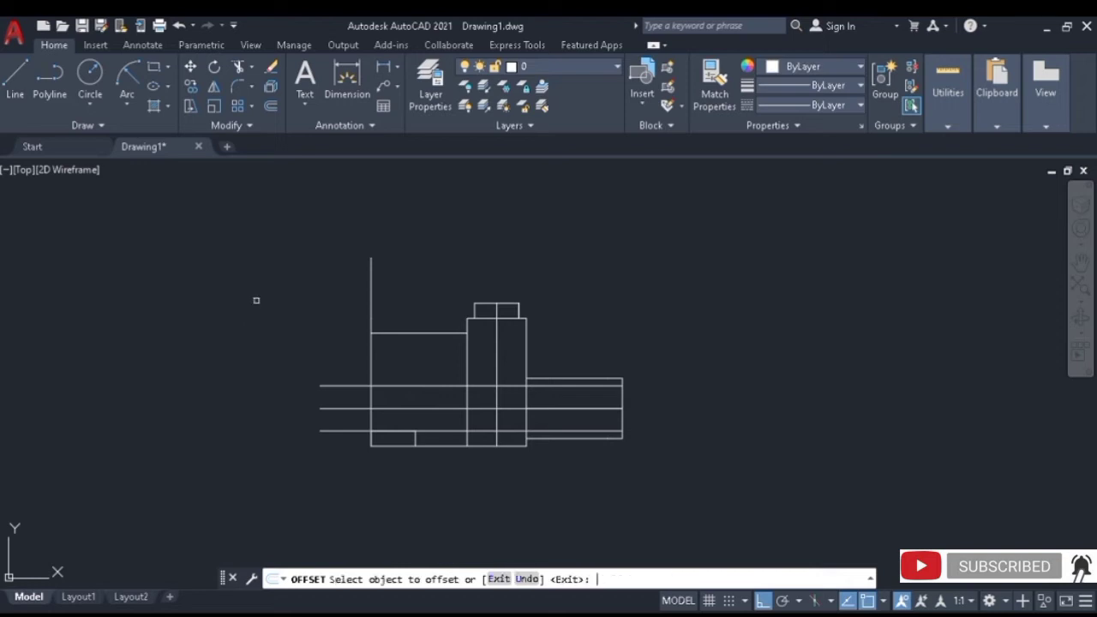
{"action": "left_click", "coordinate": [623, 414]}
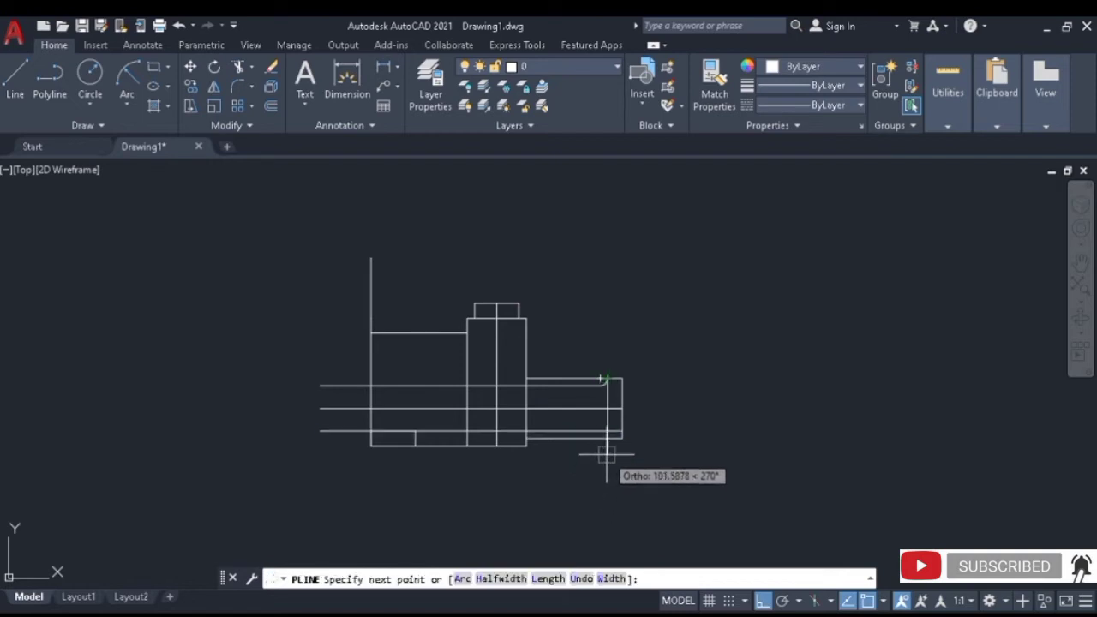
Draw a vertical polyline about 102 units long down across the right arm near its end, and fillet it with the lower inner horizontal line.
{"action": "left_click", "coordinate": [608, 453]}
{"action": "key", "text": "Escape"}
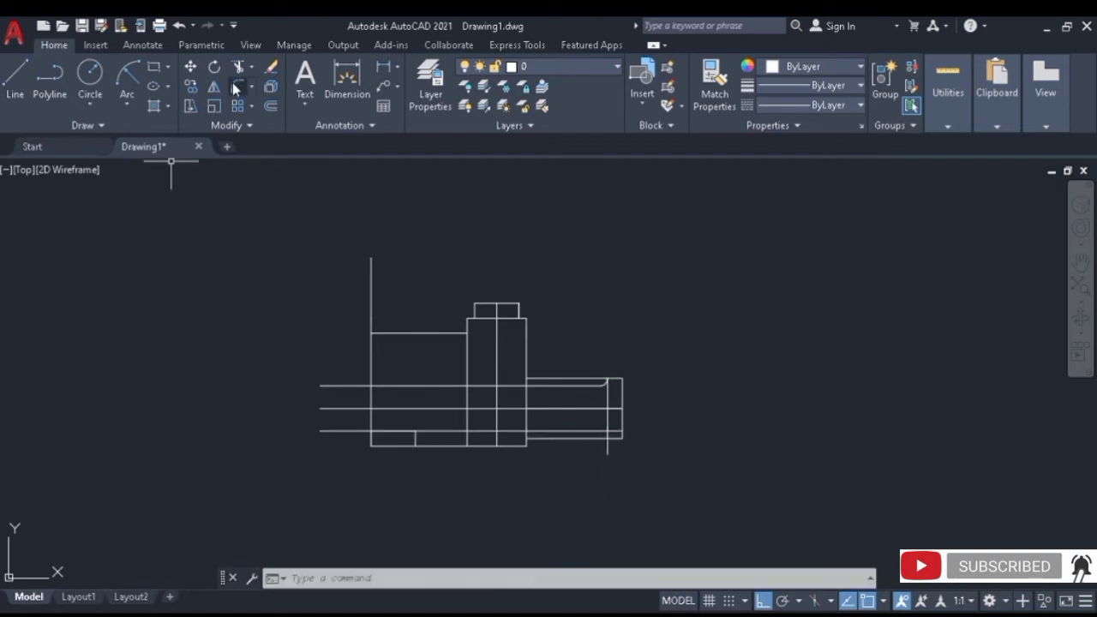
{"action": "left_click", "coordinate": [236, 88]}
{"action": "left_click", "coordinate": [614, 429]}
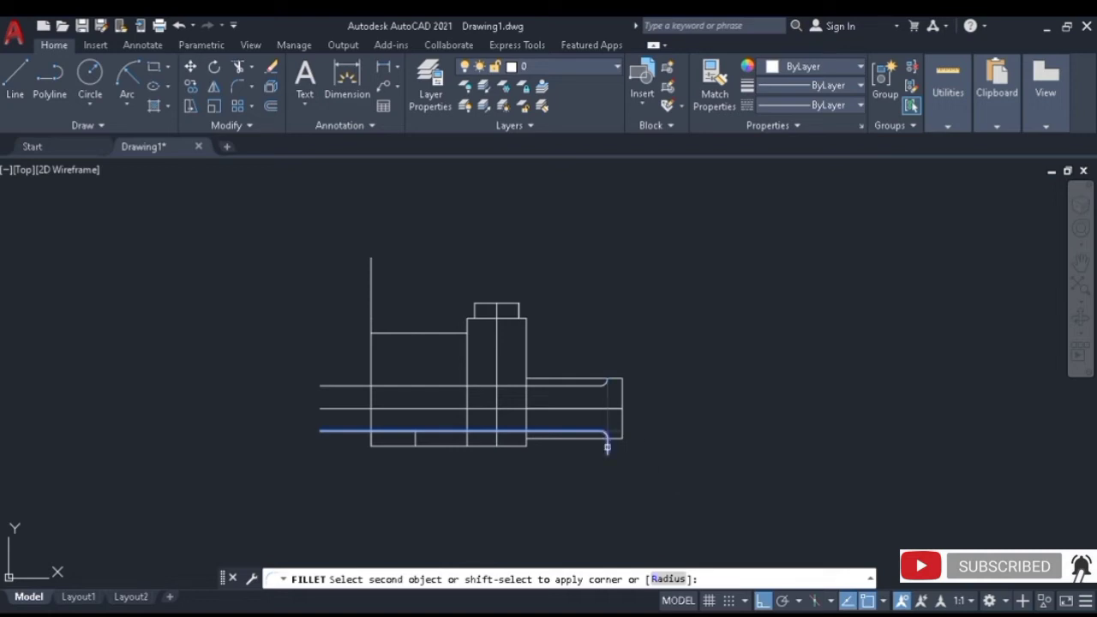
{"action": "left_click", "coordinate": [607, 446]}
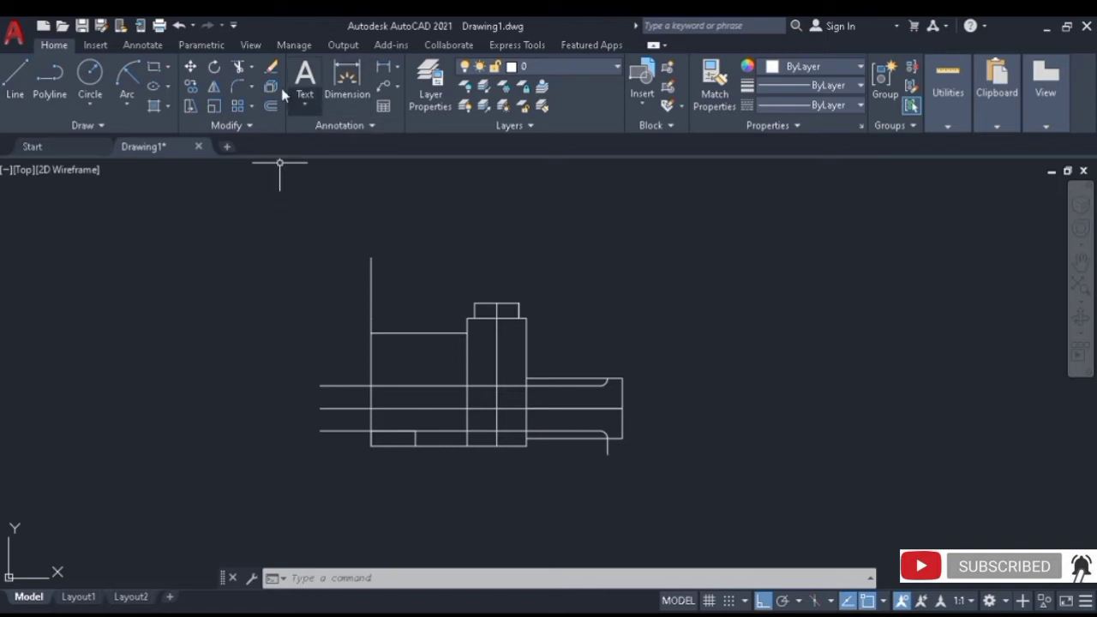
Trim the vertical line's tail below the right flange and the outermost upper and lower arm lines between column and flange.
{"action": "left_click", "coordinate": [239, 66]}
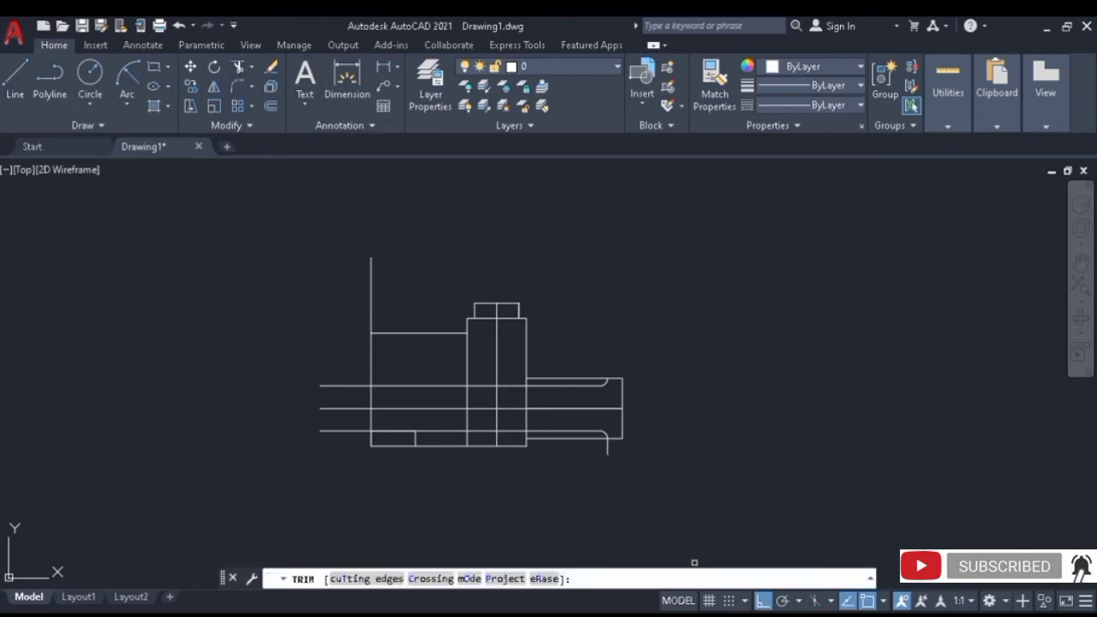
{"action": "left_click", "coordinate": [606, 450]}
{"action": "left_click", "coordinate": [594, 440]}
{"action": "left_click", "coordinate": [594, 378]}
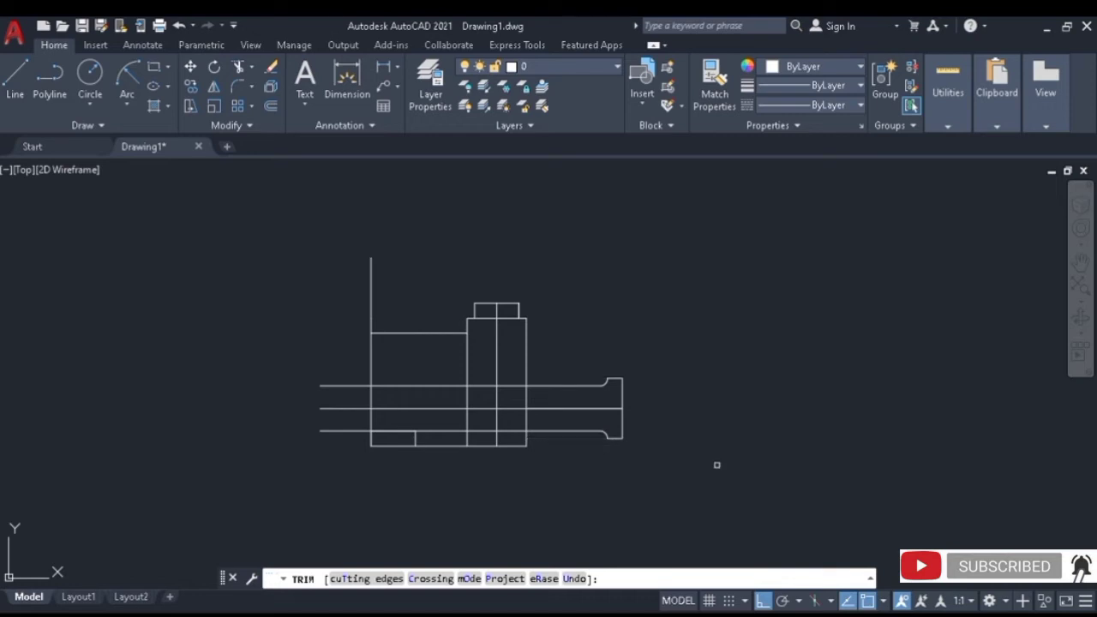
Fillet the column's right edge with the right arm's upper line using a radius of 50.
{"action": "left_click", "coordinate": [238, 85]}
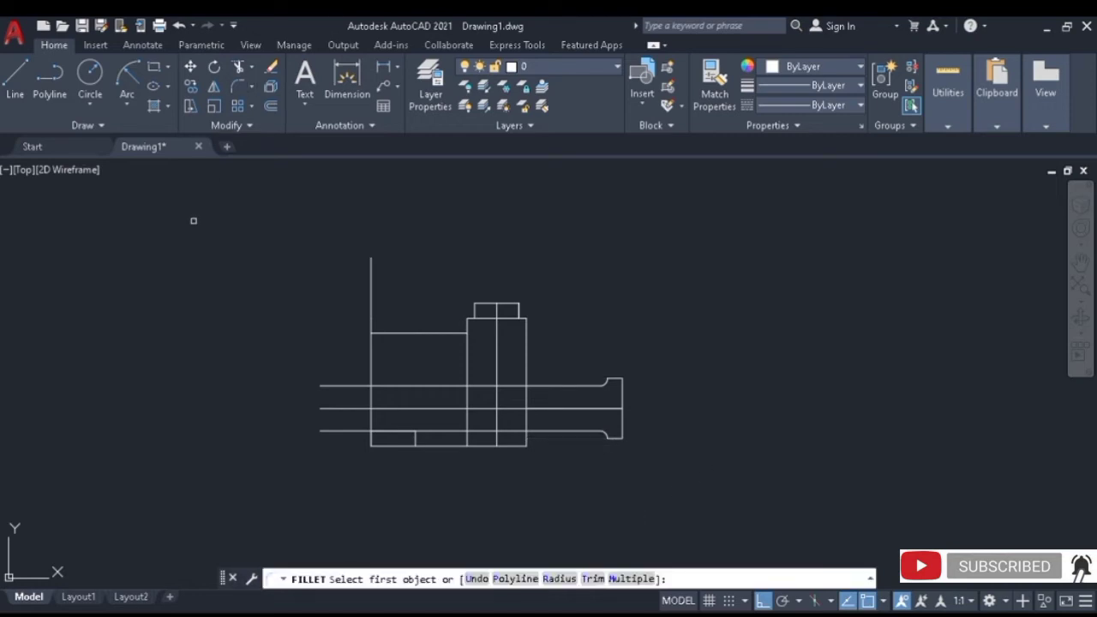
{"action": "type", "text": "r"}
{"action": "key", "text": "Return"}
{"action": "type", "text": "50"}
{"action": "key", "text": "Return"}
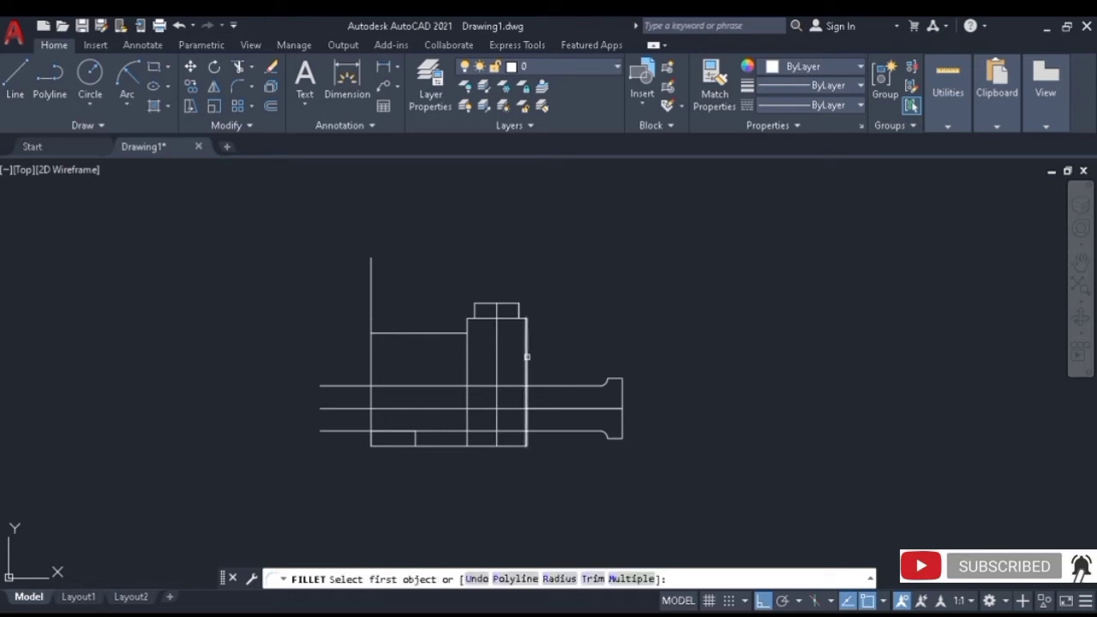
{"action": "left_click", "coordinate": [531, 352]}
{"action": "left_click", "coordinate": [542, 384]}
Draw a horizontal polyline from the lower end of the flange's upper fillet leftward past the tall left vertical line.
{"action": "type", "text": "pl"}
{"action": "key", "text": "Return"}
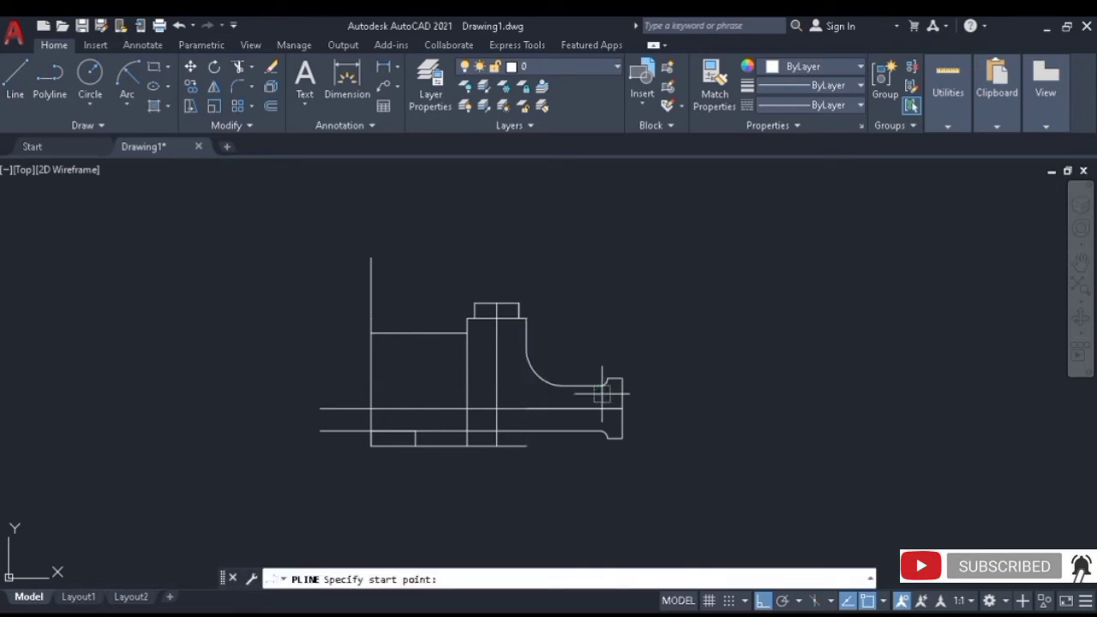
{"action": "left_click", "coordinate": [601, 385]}
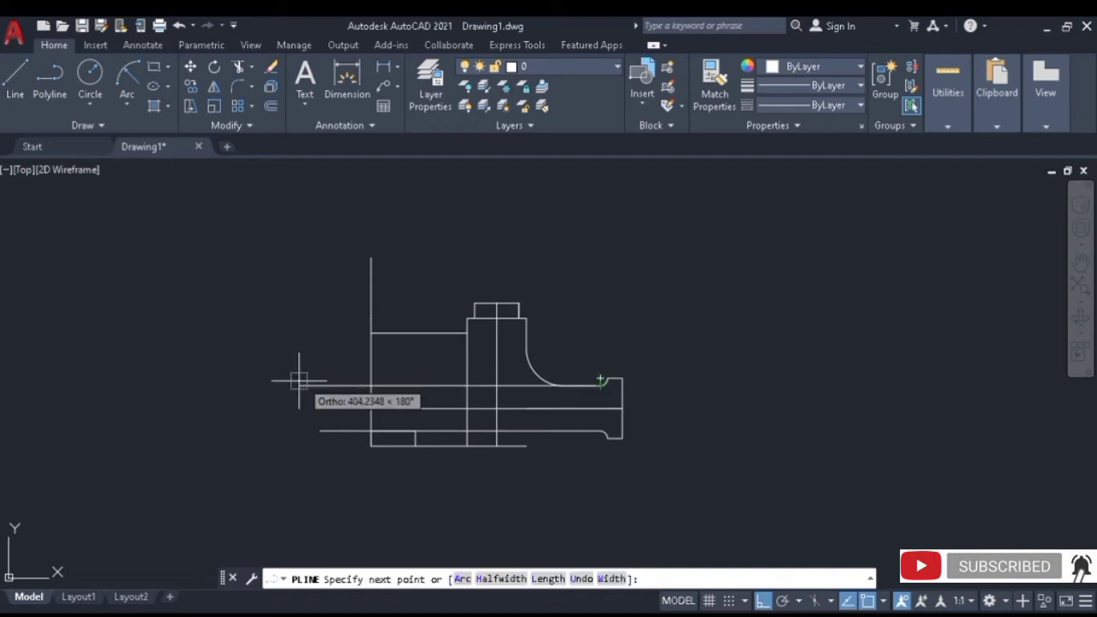
{"action": "left_click", "coordinate": [286, 385]}
{"action": "key", "text": "Return"}
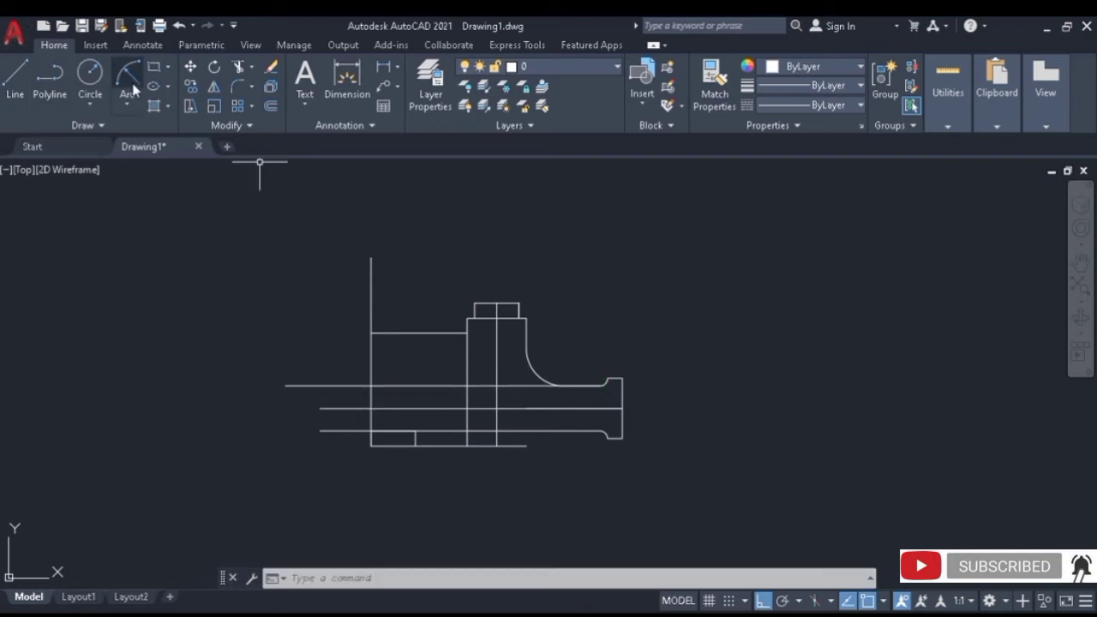
Fillet the column's left edge with the new horizontal line at radius 50, and delete the short horizontal line left of the column.
{"action": "left_click", "coordinate": [238, 86]}
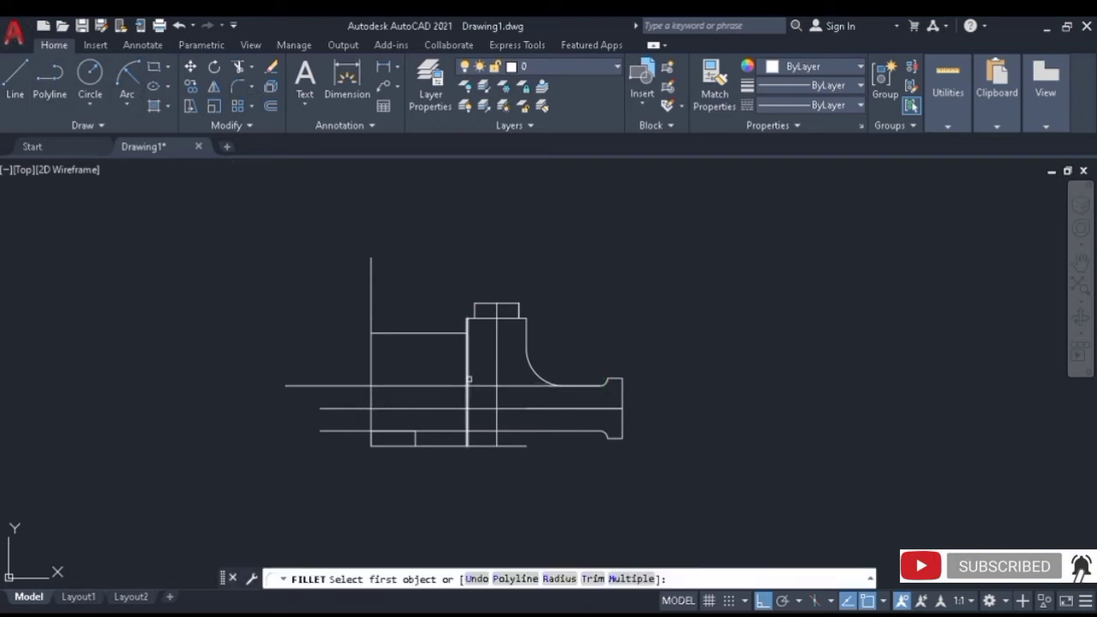
{"action": "left_click", "coordinate": [467, 370]}
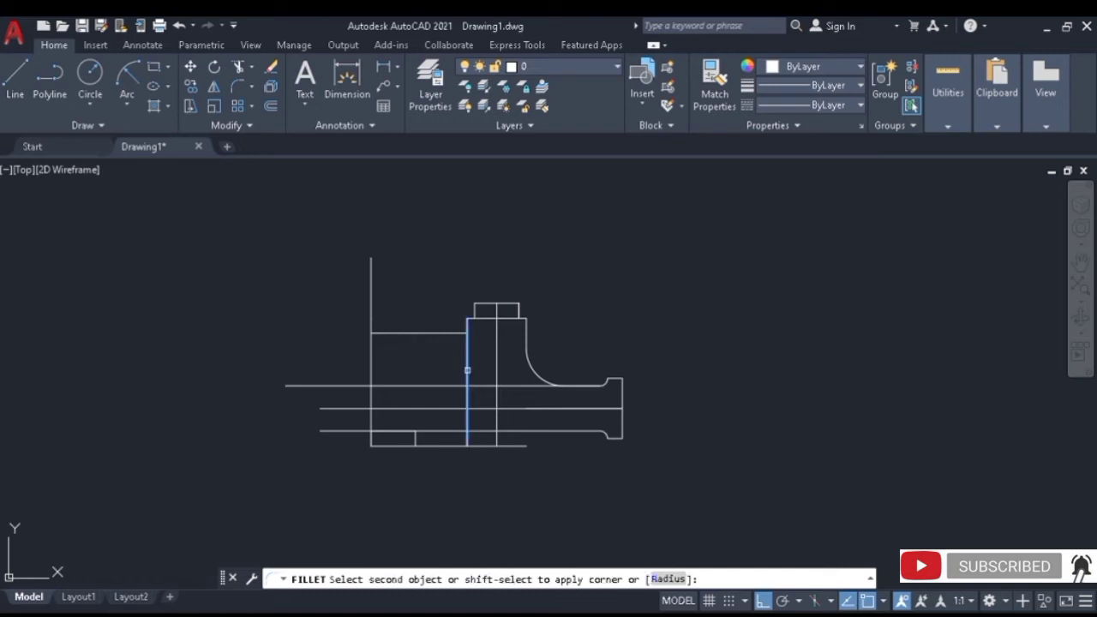
{"action": "left_click", "coordinate": [433, 386]}
{"action": "left_click", "coordinate": [420, 333]}
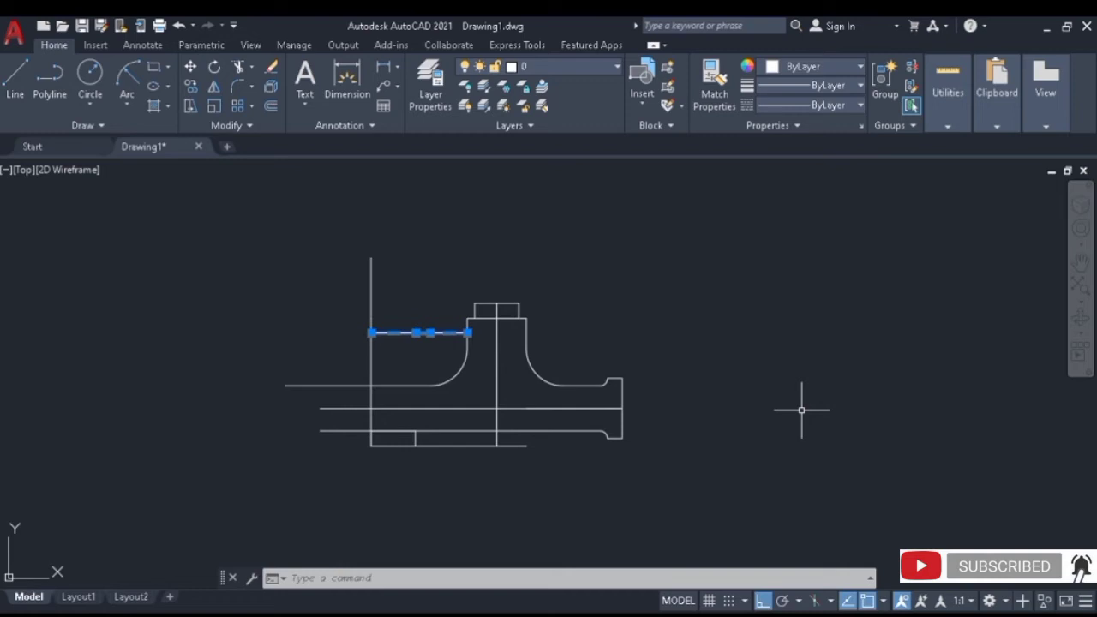
{"action": "key", "text": "Delete"}
Trim the horizontal line ends that extend left of the tall left vertical line.
{"action": "type", "text": "tr"}
{"action": "key", "text": "Return"}
{"action": "left_click", "coordinate": [360, 410]}
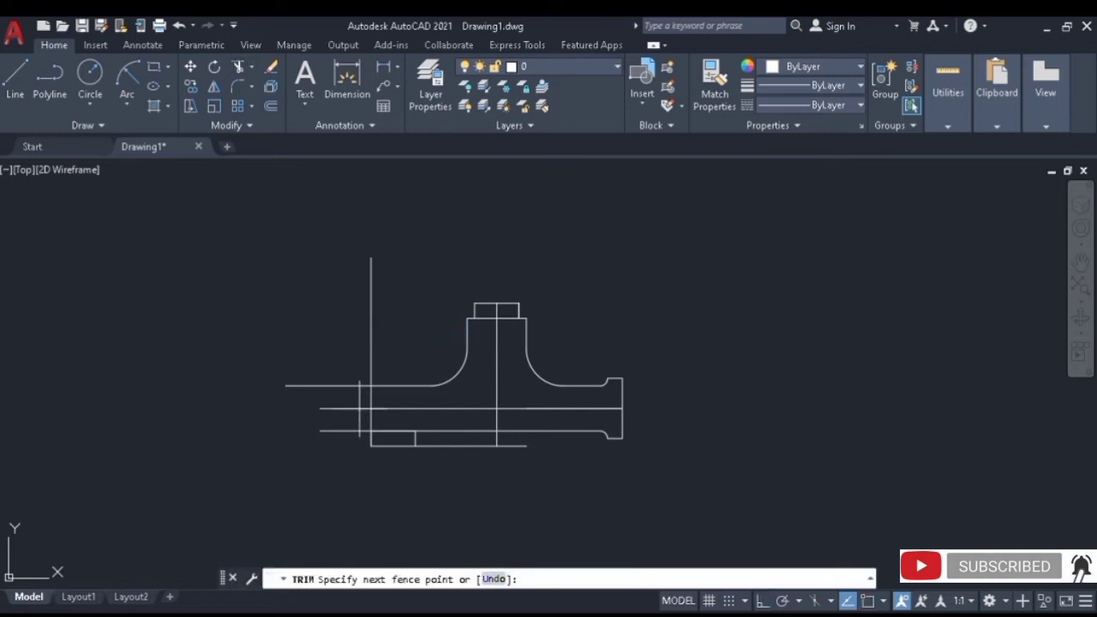
{"action": "left_click", "coordinate": [359, 408]}
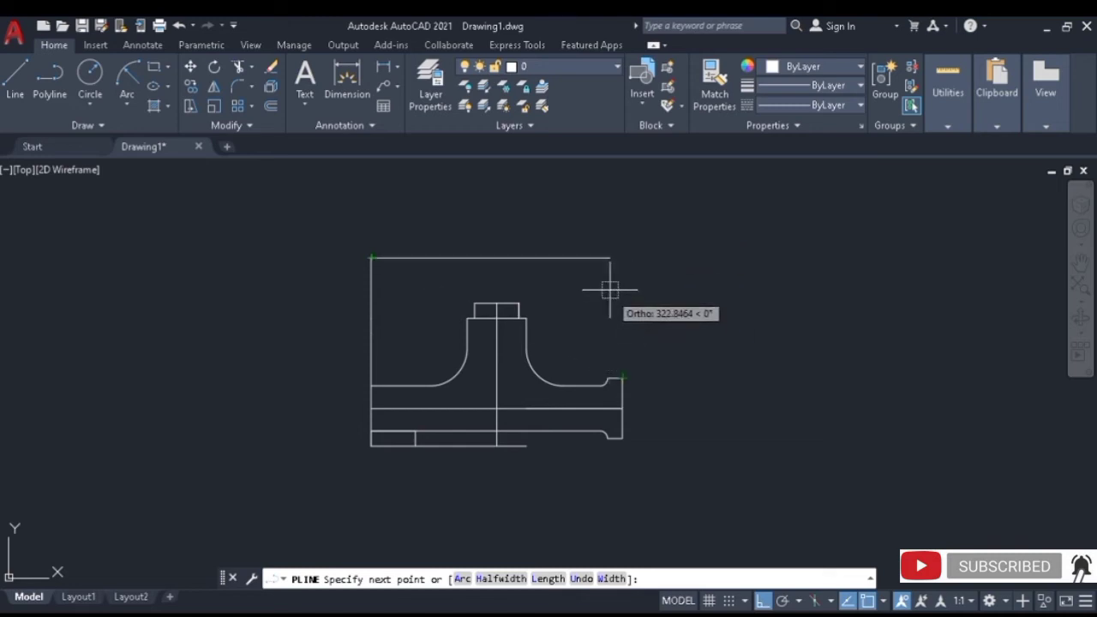
Draw a horizontal polyline from the top of the tall left vertical line to directly above the flange's right edge.
{"action": "left_click", "coordinate": [622, 257]}
{"action": "key", "text": "Return"}
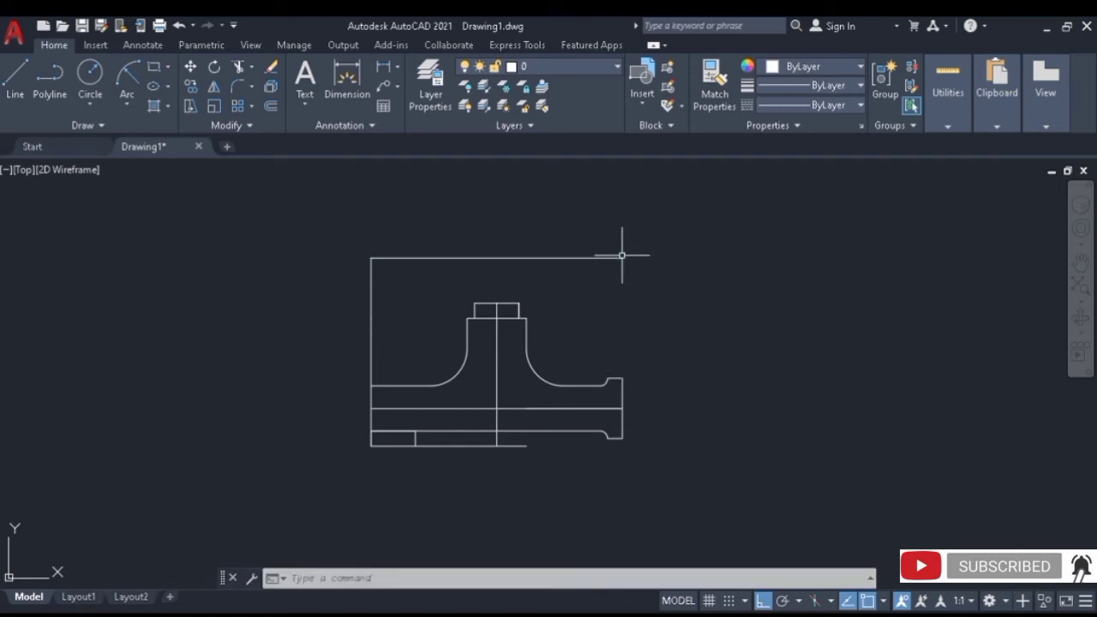
Trim the left vertical line above the arm and the middle horizontal line left of the column's centre line.
{"action": "left_click", "coordinate": [238, 66]}
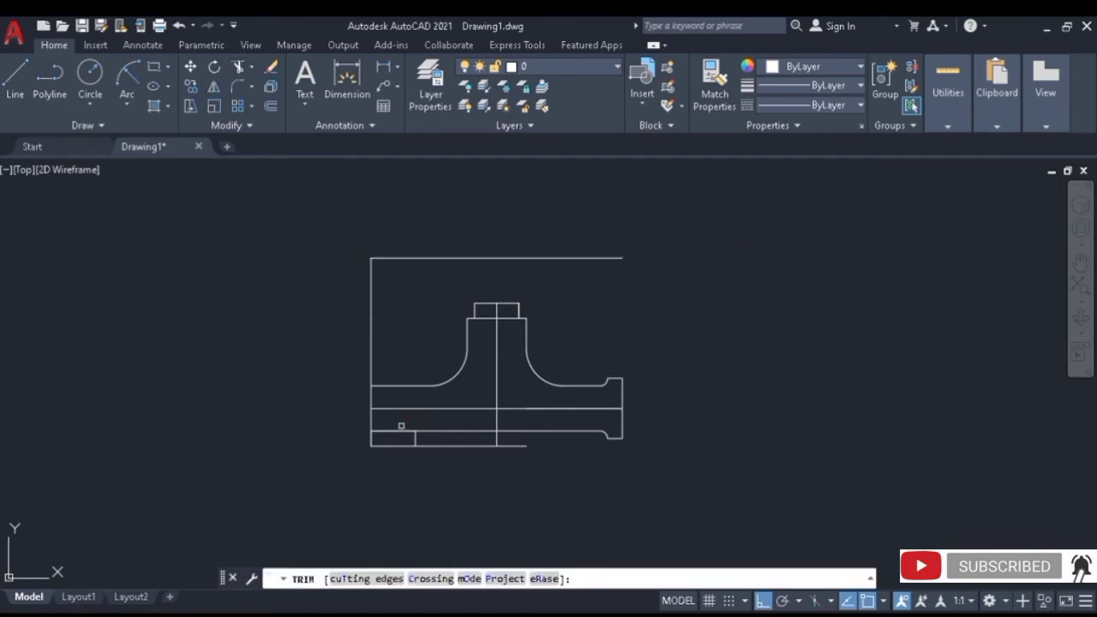
{"action": "left_click", "coordinate": [372, 369]}
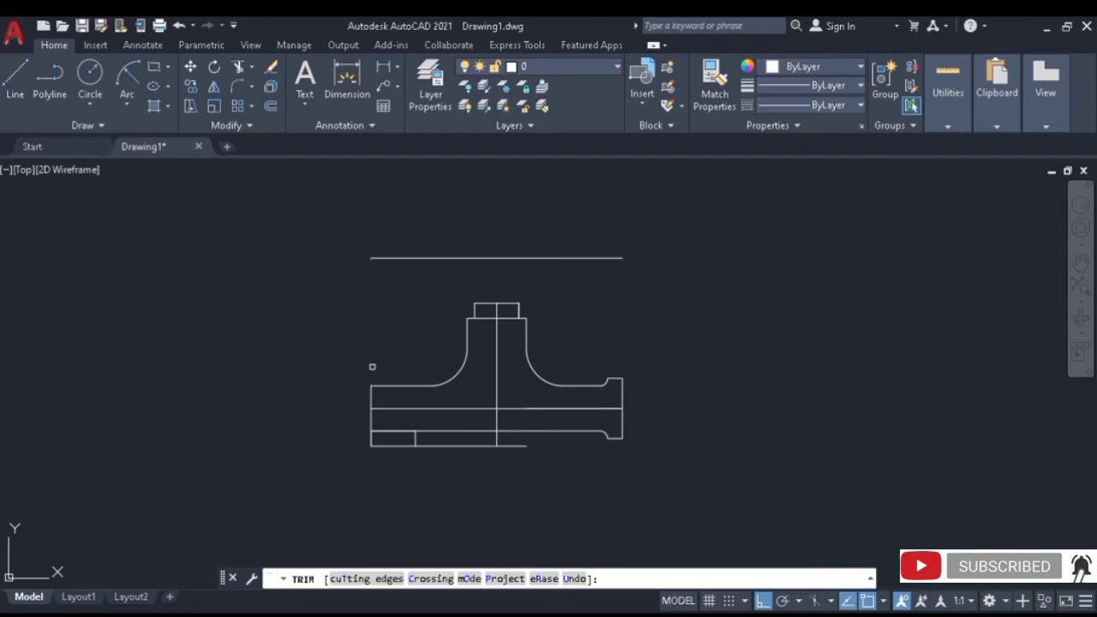
{"action": "left_click", "coordinate": [379, 413]}
{"action": "key", "text": "Escape"}
Draw a vertical polyline from the small lower-left rectangle's upper right corner up to the left arm's top edge.
{"action": "type", "text": "pl"}
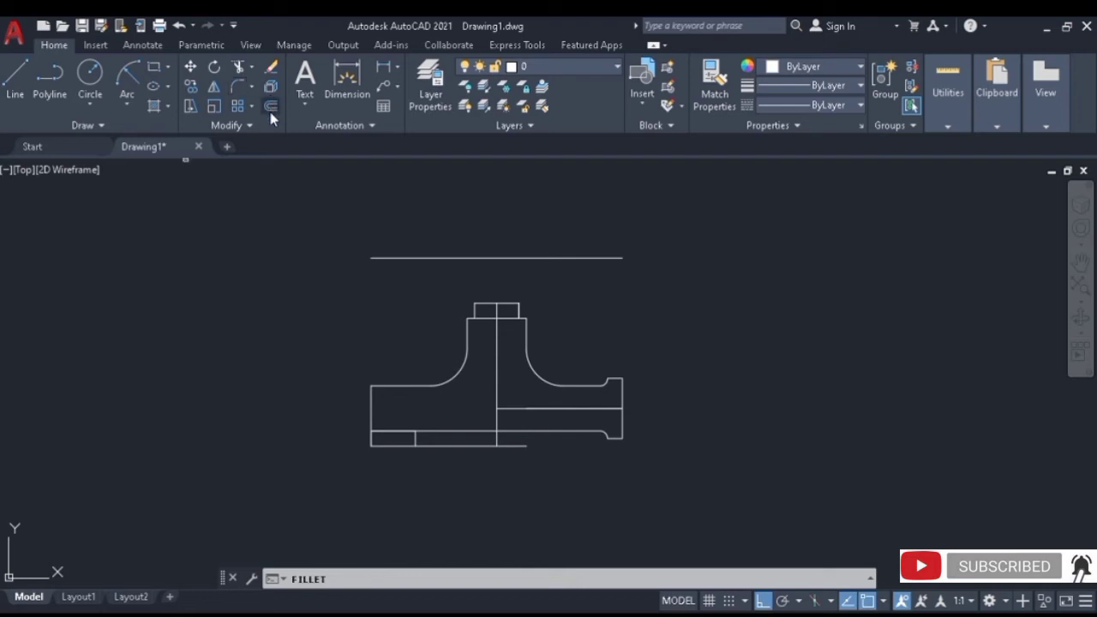
{"action": "key", "text": "Return"}
{"action": "left_click", "coordinate": [416, 432]}
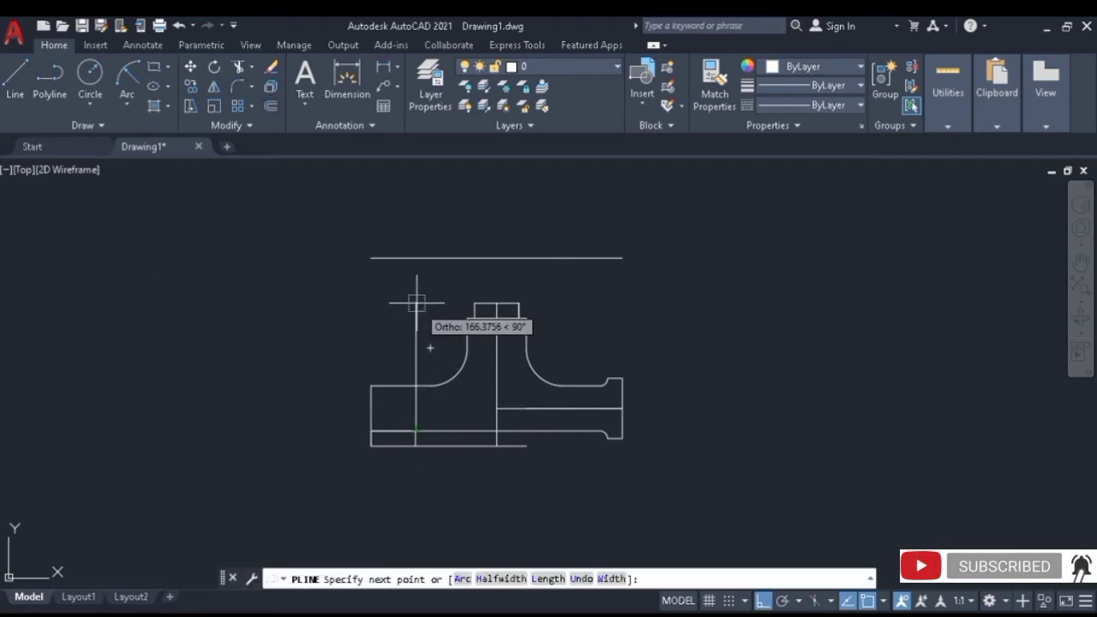
{"action": "left_click", "coordinate": [415, 385]}
{"action": "key", "text": "Return"}
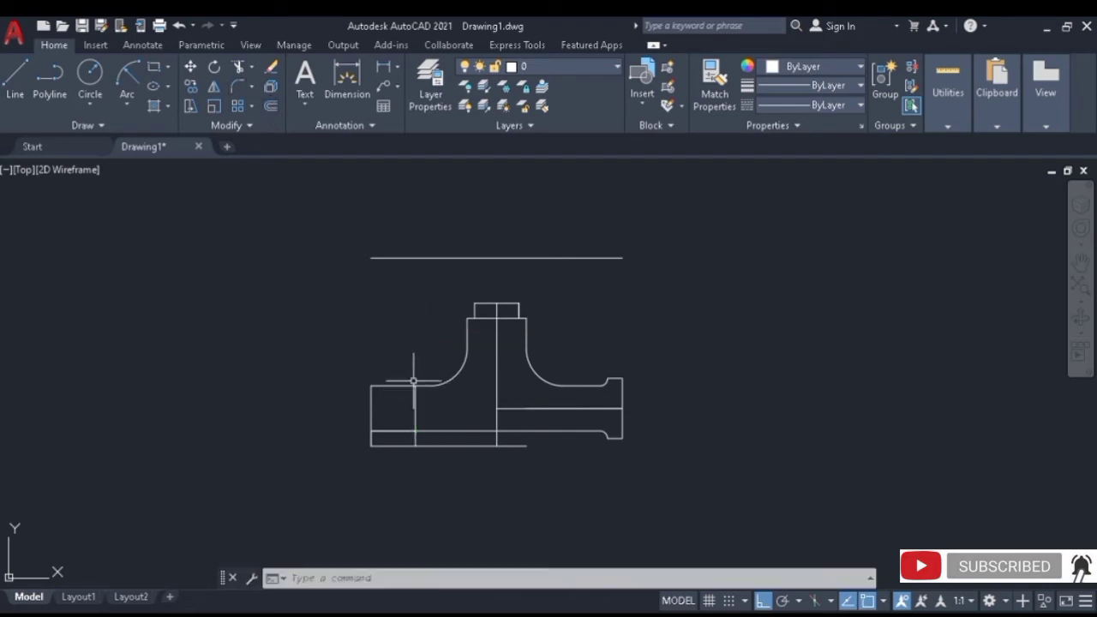
Draw a horizontal polyline from the flange's right edge at the arm's lower line leftward past the profile's left end.
{"action": "key", "text": "Return"}
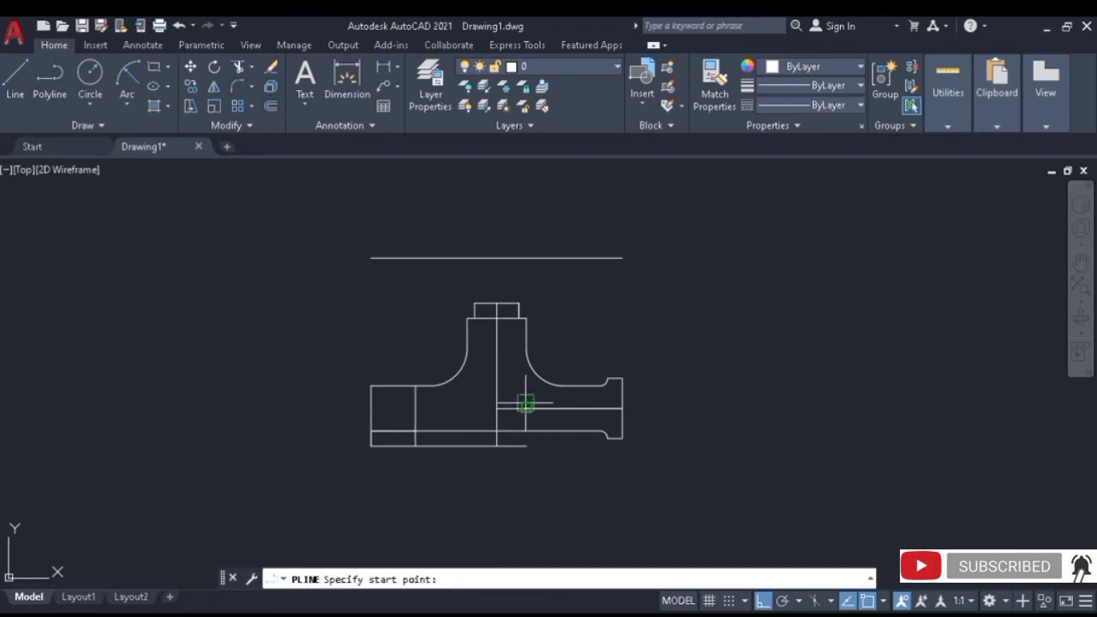
{"action": "left_click", "coordinate": [622, 430]}
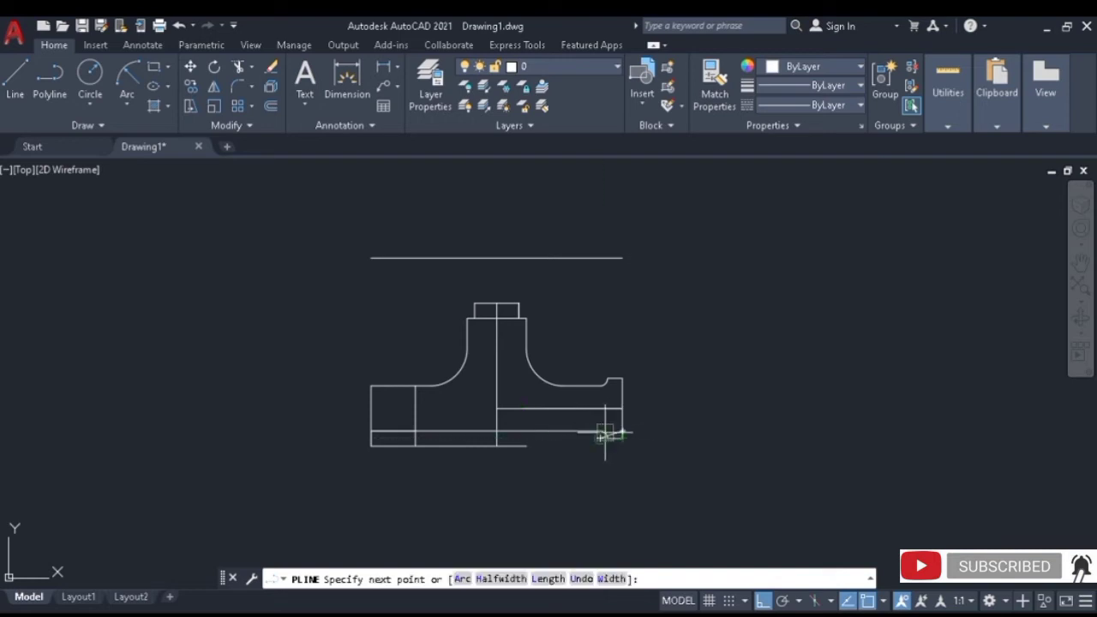
{"action": "left_click", "coordinate": [326, 430]}
{"action": "key", "text": "Return"}
Offset the left arm's inner vertical line 20 units toward the column.
{"action": "middle_click_drag", "start_coordinate": [325, 430], "coordinate": [342, 374]}
{"action": "left_click", "coordinate": [271, 106]}
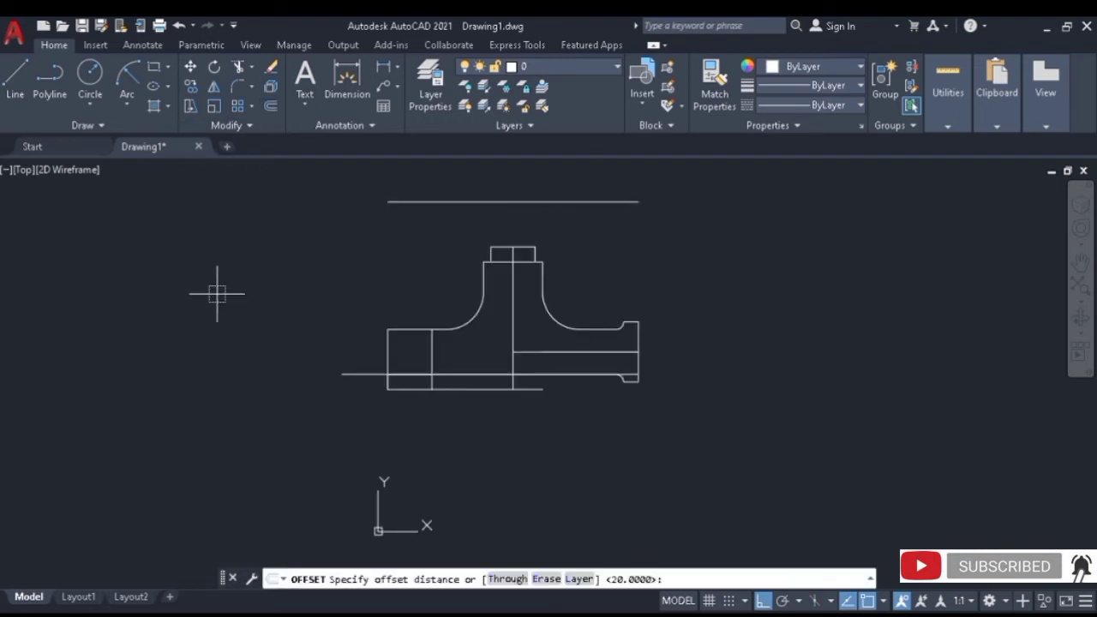
{"action": "type", "text": "2"}
{"action": "key", "text": "Return"}
{"action": "left_click", "coordinate": [432, 373]}
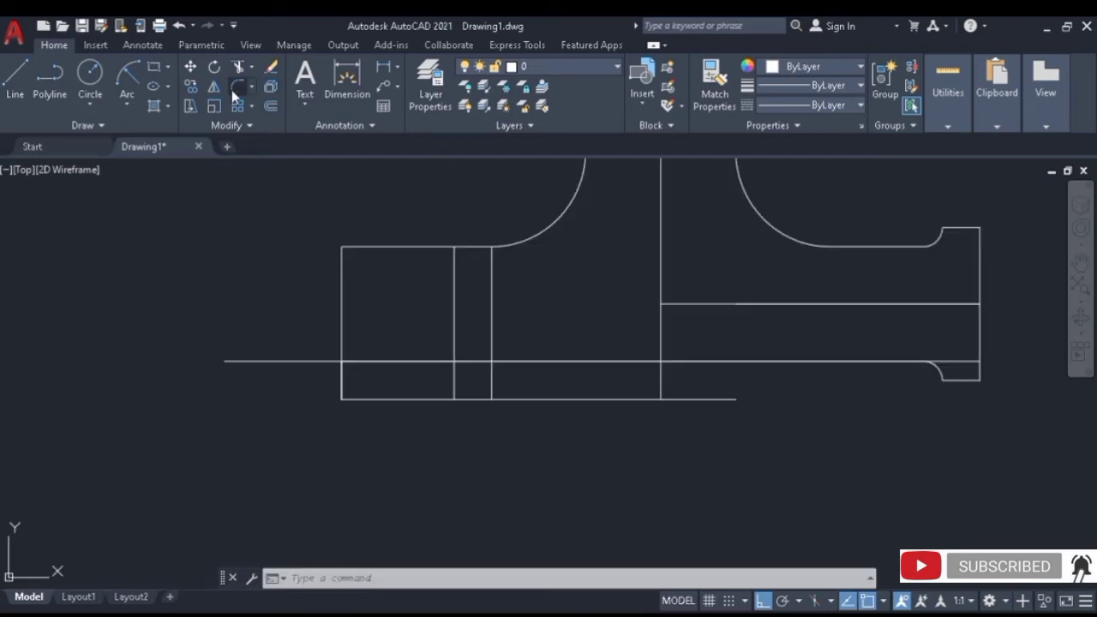
Fillet the horizontal line inside the arms with the left arm's inner vertical line at radius 20.
{"action": "left_click", "coordinate": [231, 91]}
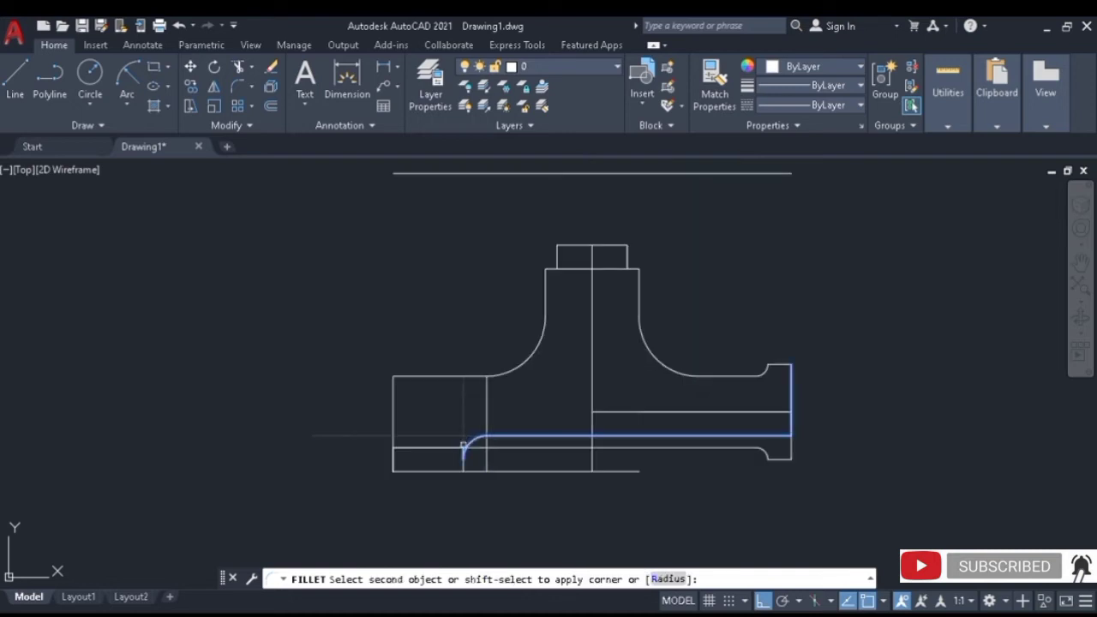
{"action": "left_click", "coordinate": [462, 447]}
{"action": "key", "text": "Return"}
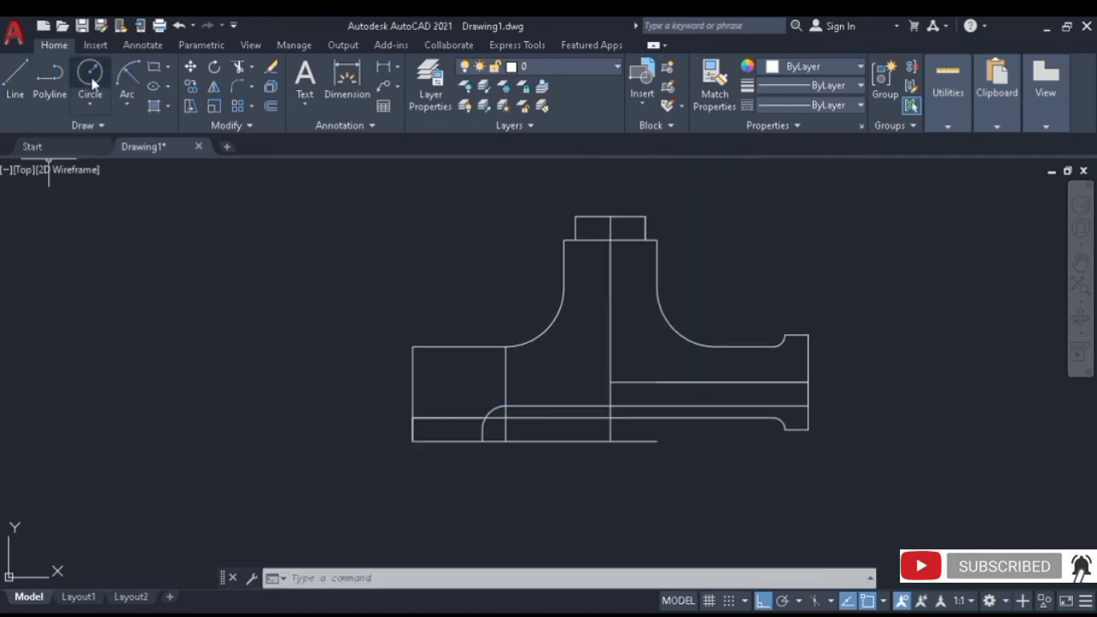
Draw a radius 30 circle where the column's centre line meets the filleted horizontal line, and trim away its upper half.
{"action": "left_click", "coordinate": [91, 77]}
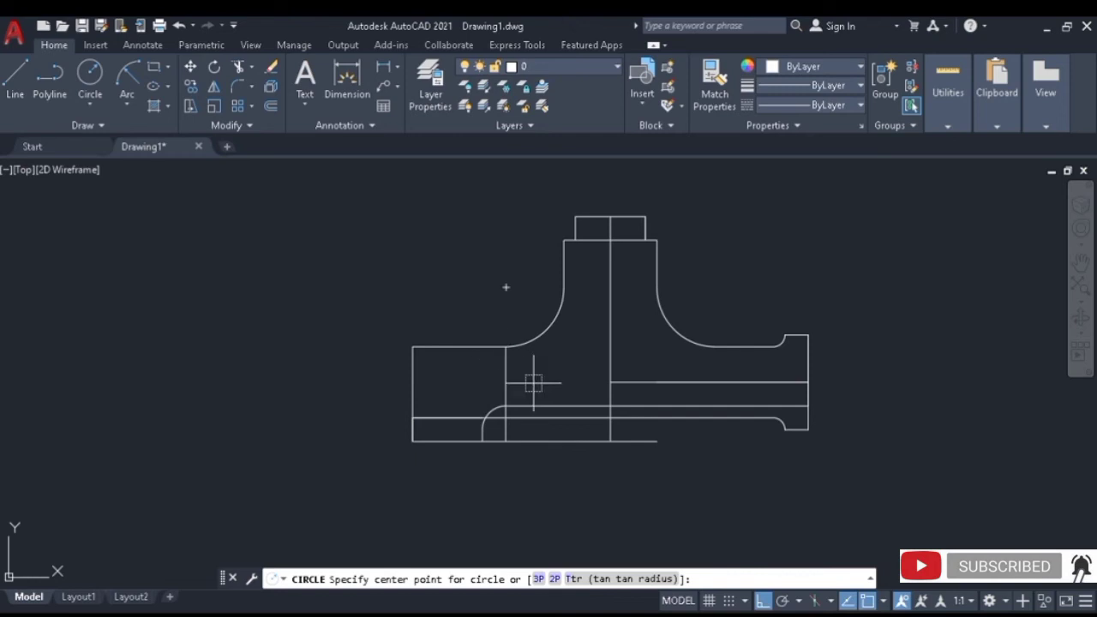
{"action": "left_click", "coordinate": [610, 405]}
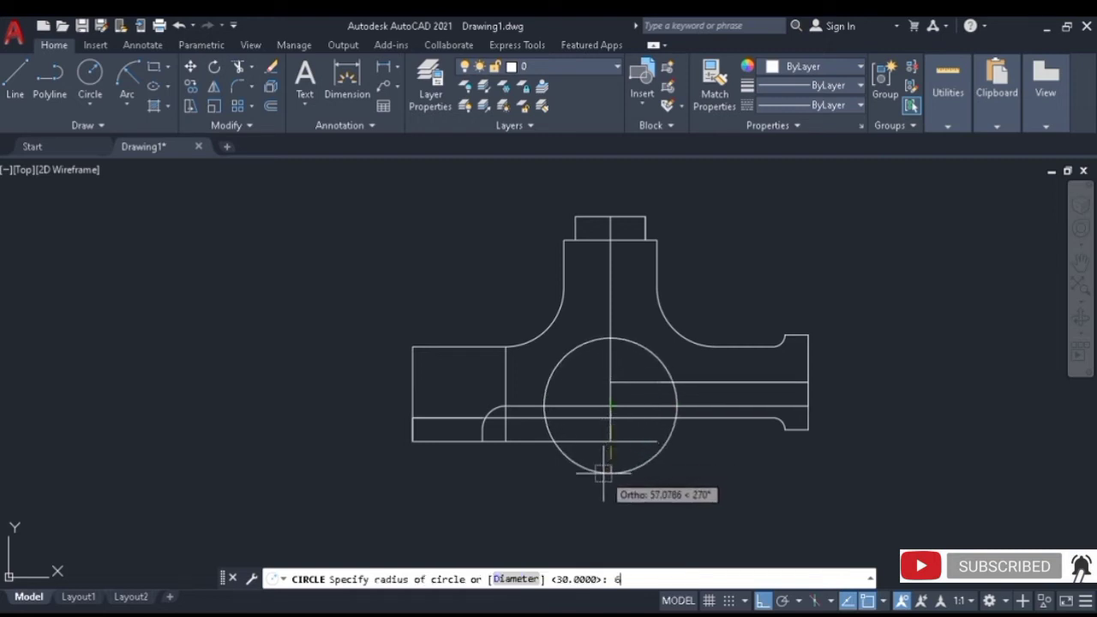
{"action": "type", "text": "30"}
{"action": "key", "text": "Return"}
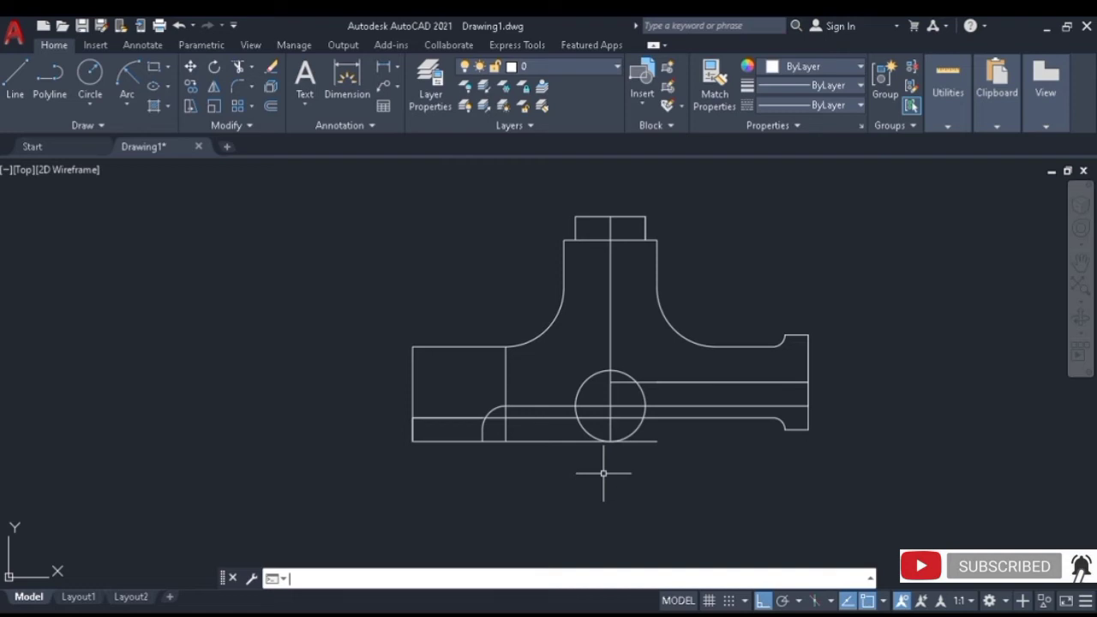
{"action": "left_click", "coordinate": [237, 67]}
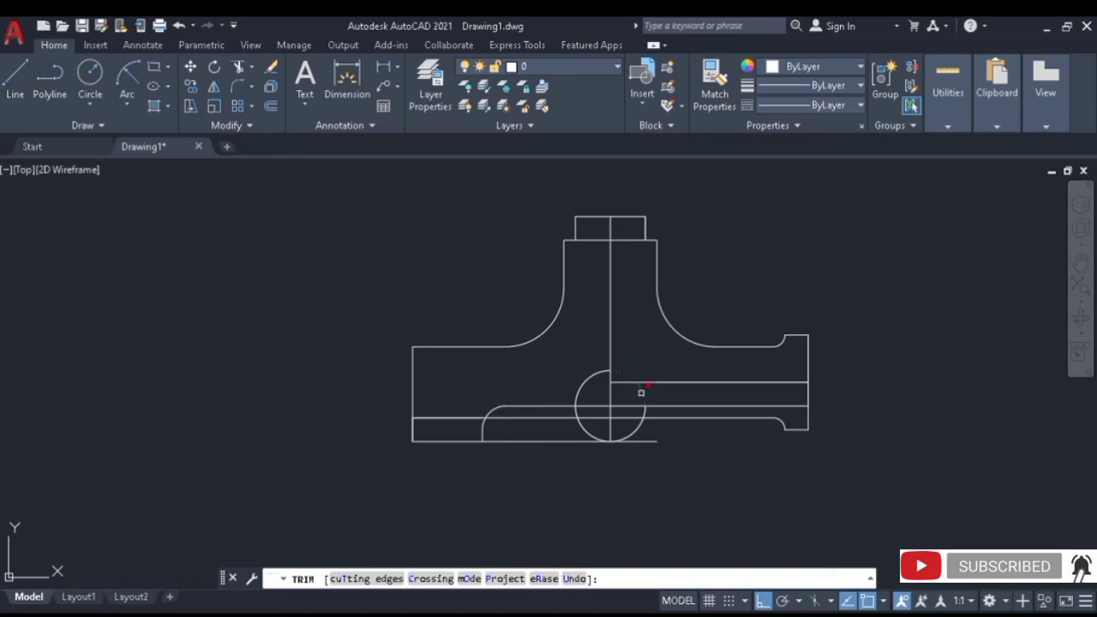
{"action": "left_click", "coordinate": [642, 389]}
{"action": "key", "text": "Escape"}
Draw a vertical polyline through the half circle's left end, from above the horizontal line down past the base line.
{"action": "left_click", "coordinate": [47, 86]}
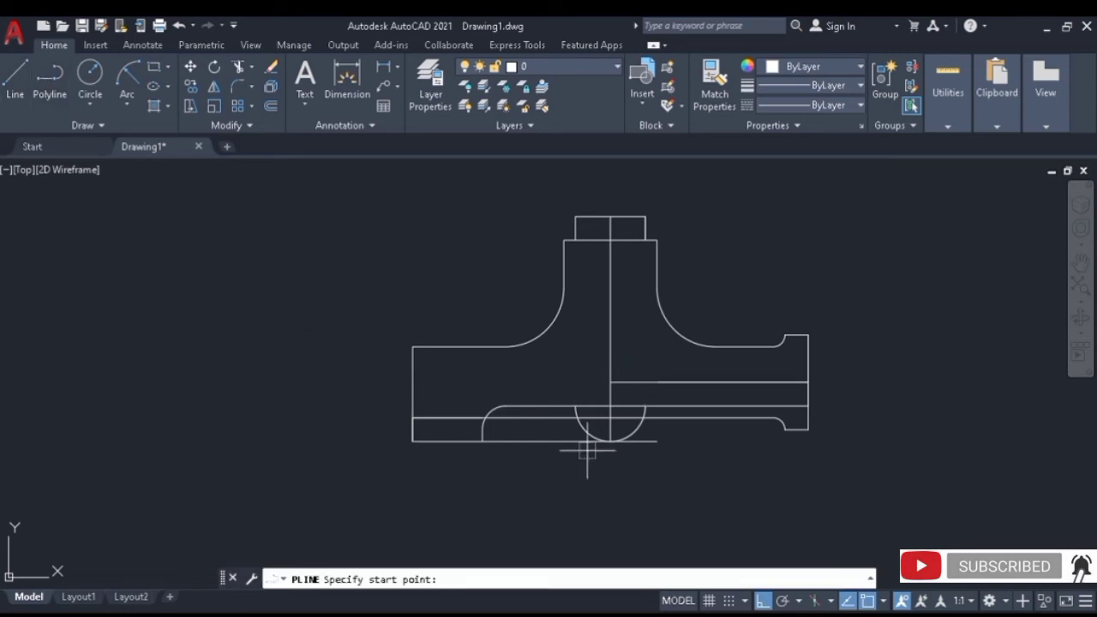
{"action": "left_click", "coordinate": [573, 372]}
{"action": "left_click", "coordinate": [575, 403]}
{"action": "key", "text": "Return"}
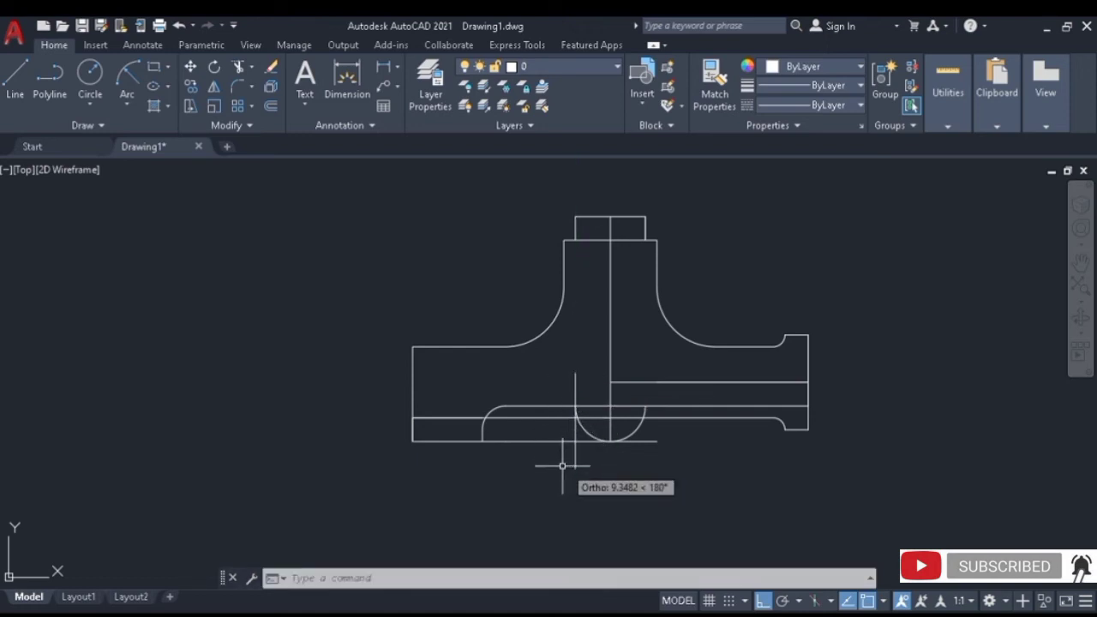
Fillet the horizontal line above the notch with the vertical line left of the centre line at radius 20.
{"action": "type", "text": "FILLET"}
{"action": "key", "text": "Return"}
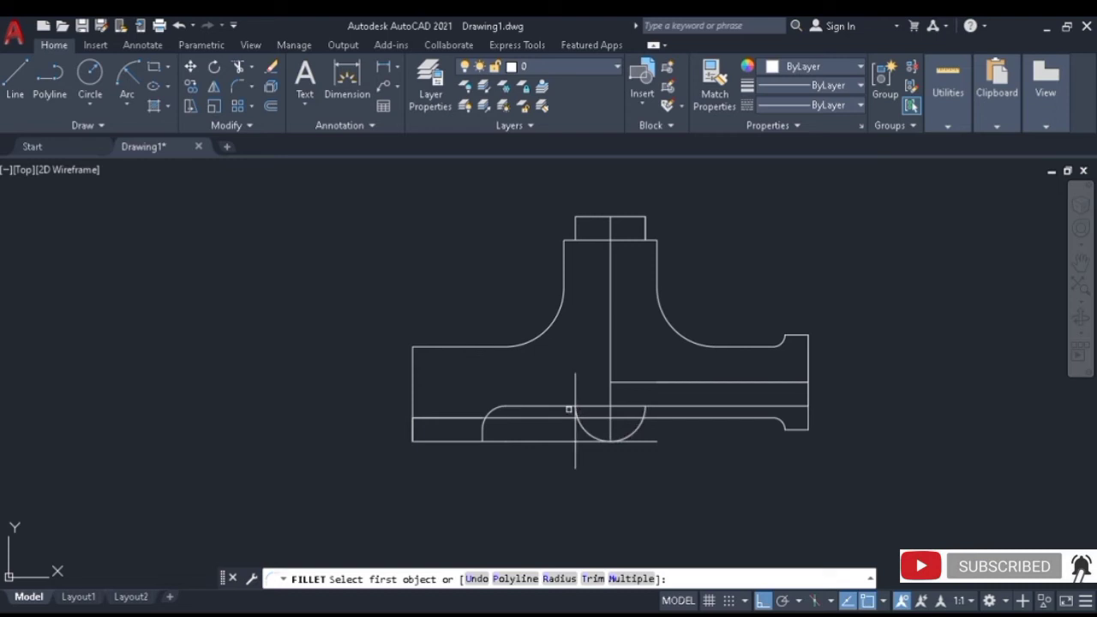
{"action": "left_click", "coordinate": [567, 407]}
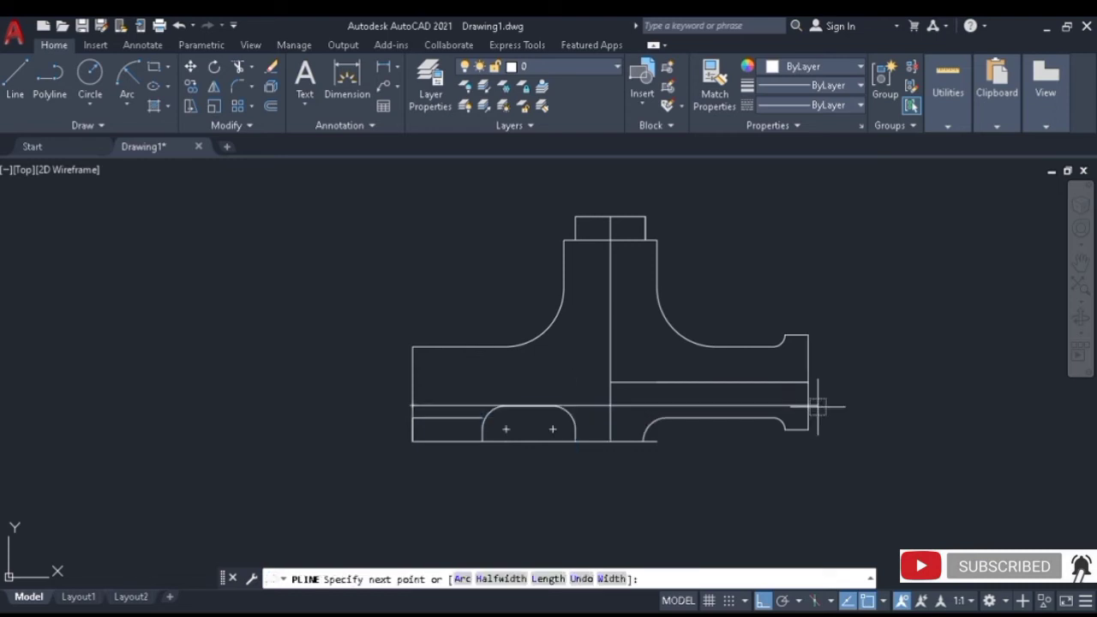
Draw a horizontal polyline from the left edge at the notch's top level to just past the flange's right edge.
{"action": "left_click", "coordinate": [825, 406]}
{"action": "key", "text": "Return"}
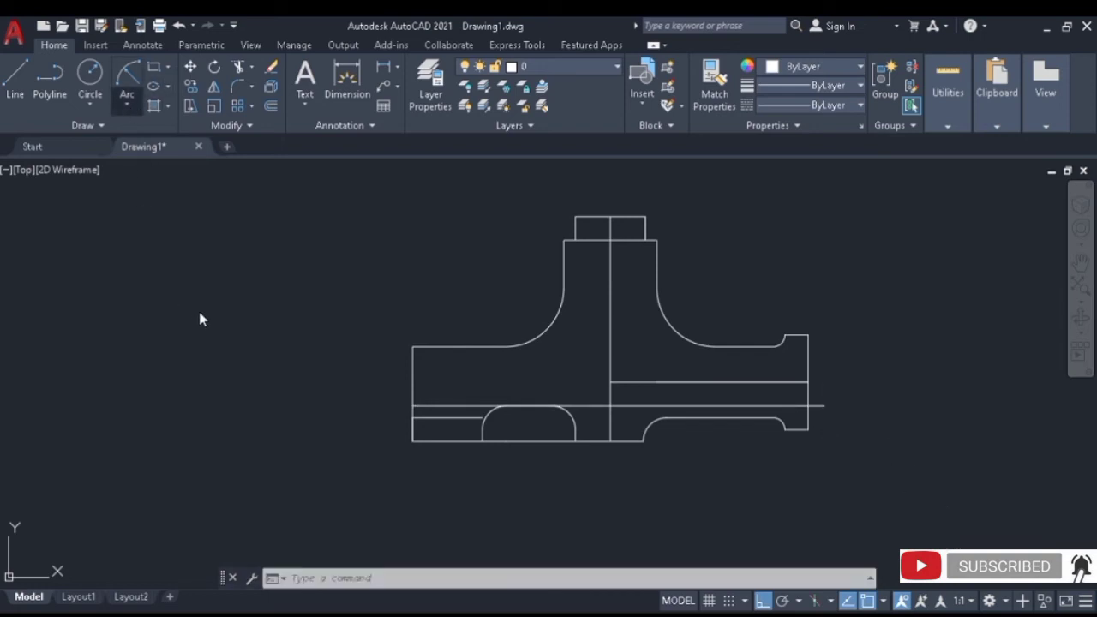
Draw a radius 30 arc bulging downward from the notch's lower right corner to the right arm fillet's lower end.
{"action": "left_click", "coordinate": [577, 441]}
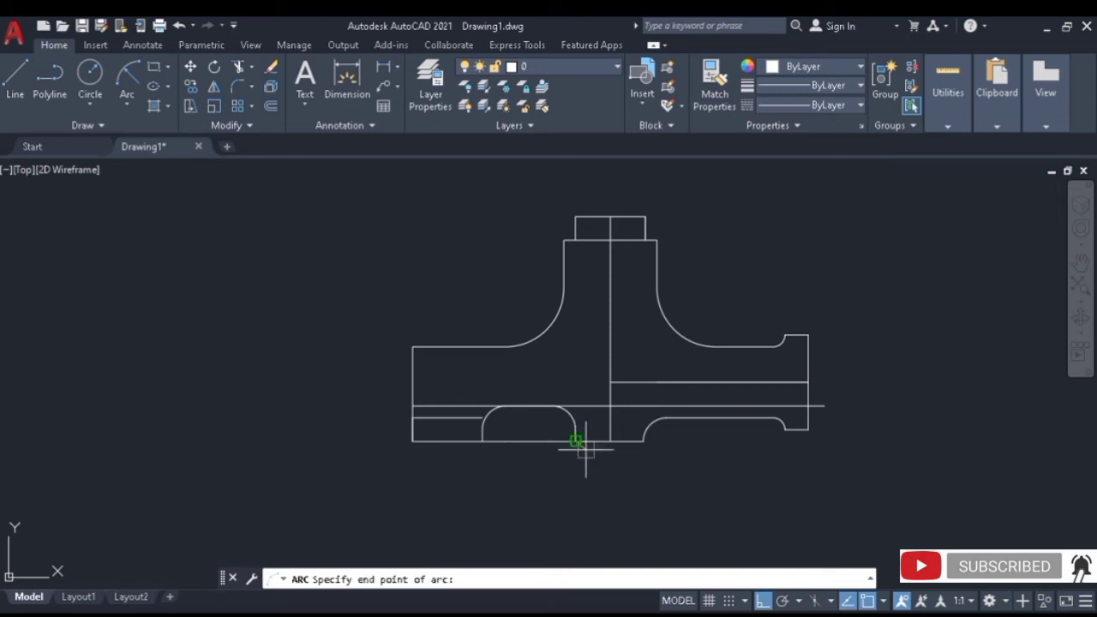
{"action": "left_click", "coordinate": [644, 441]}
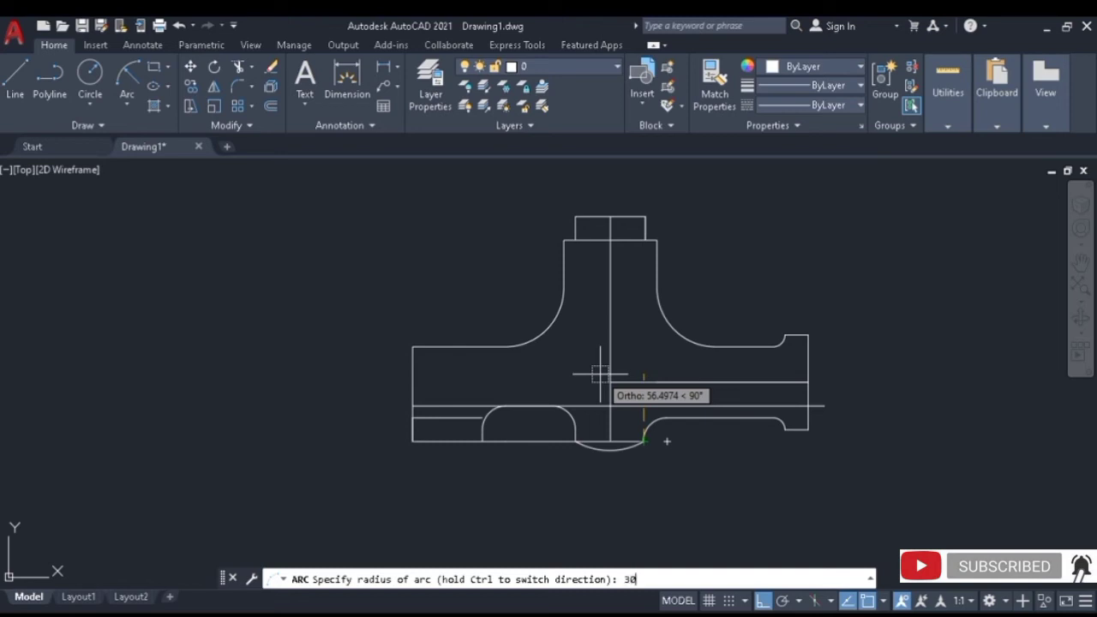
{"action": "key", "text": "Return"}
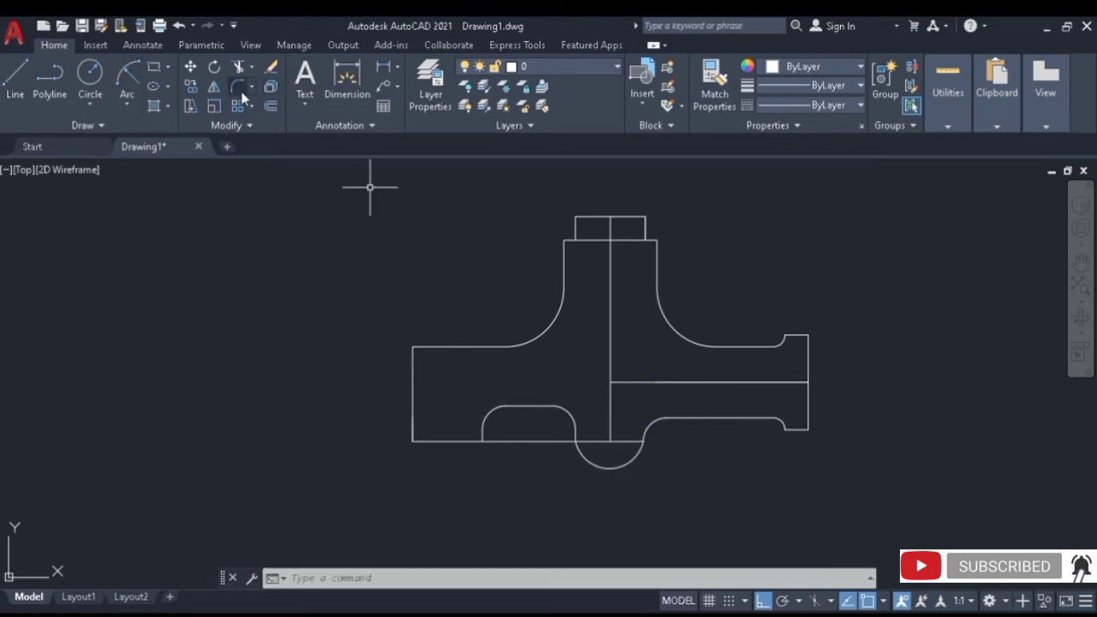
Fillet the left arm's top edge with its left vertical edge to form the curved spout.
{"action": "left_click", "coordinate": [239, 88]}
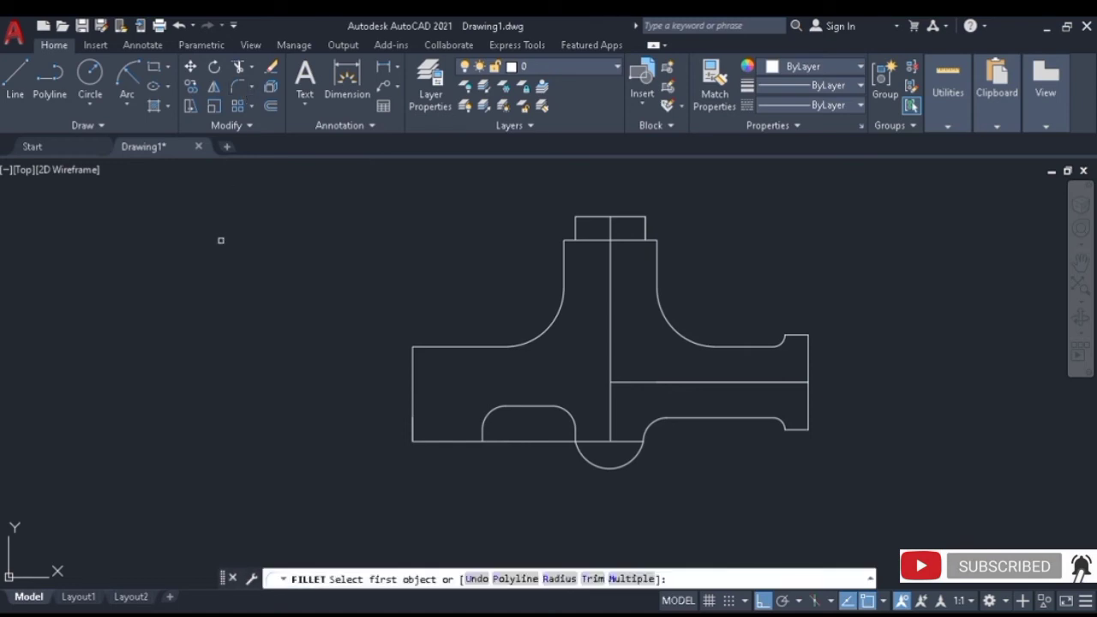
{"action": "type", "text": "r"}
{"action": "key", "text": "Return"}
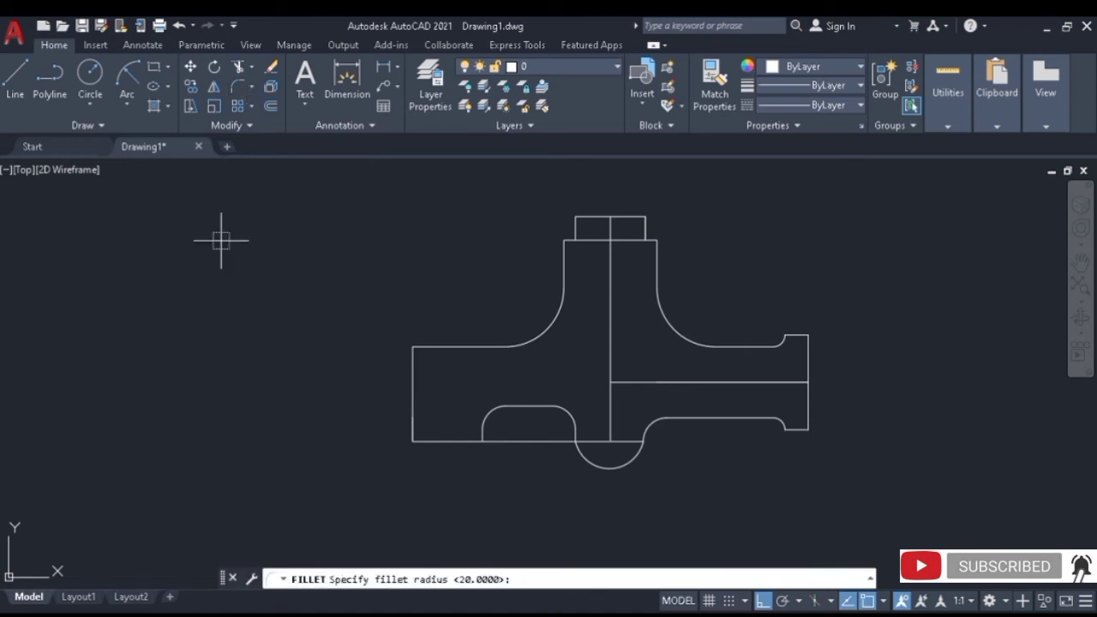
{"action": "key", "text": "Return"}
{"action": "left_click", "coordinate": [463, 347]}
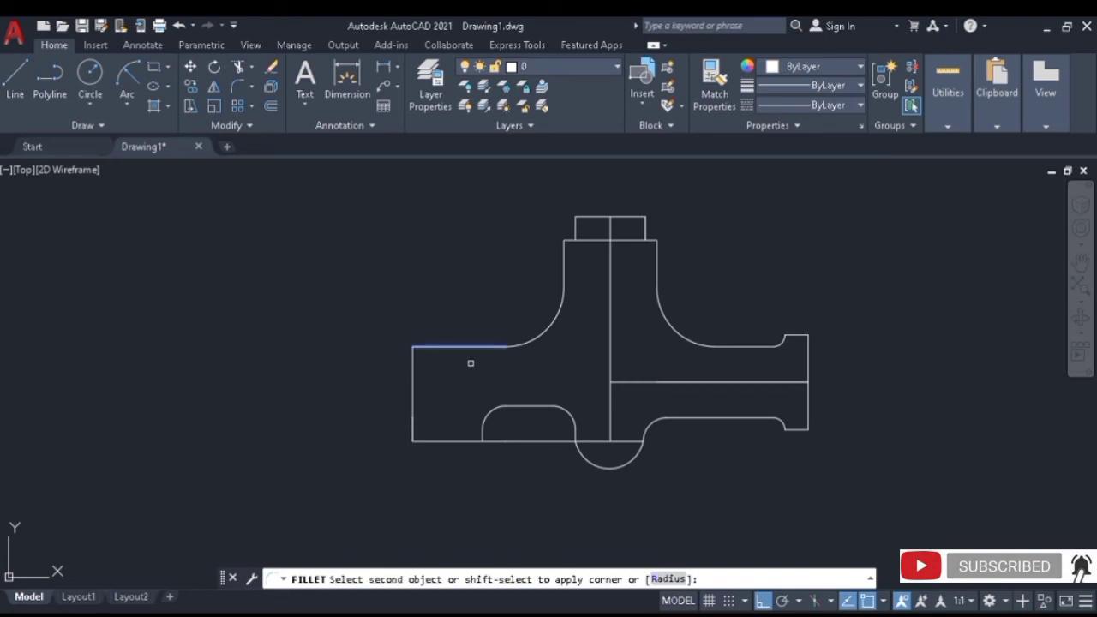
{"action": "left_click", "coordinate": [411, 392]}
Delete the leftover short vertical line at the lower end of the spout's outer curve.
{"action": "scroll", "coordinate": [415, 399], "scroll_direction": "up", "scroll_amount": 4}
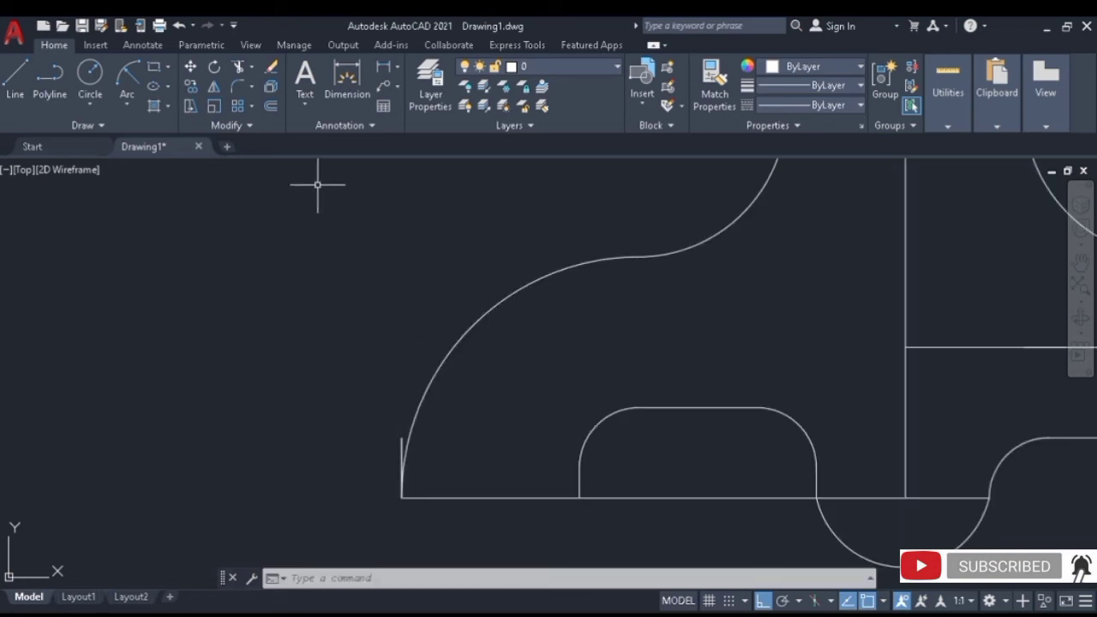
{"action": "left_click", "coordinate": [237, 68]}
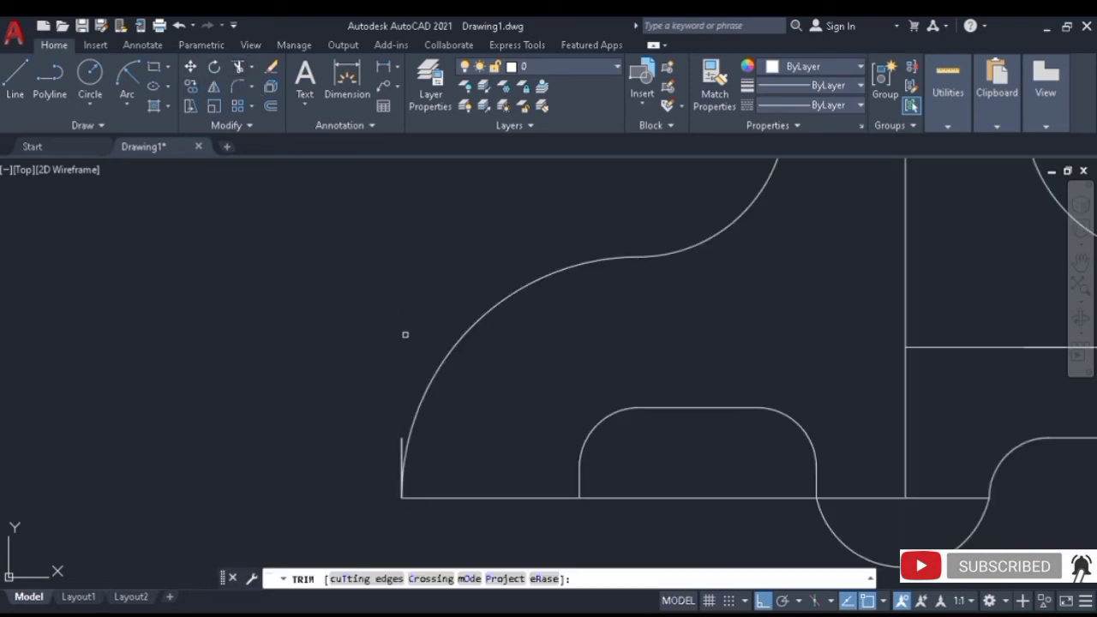
{"action": "key", "text": "Escape"}
{"action": "scroll", "coordinate": [401, 451], "scroll_direction": "up", "scroll_amount": 3}
{"action": "left_click", "coordinate": [192, 421]}
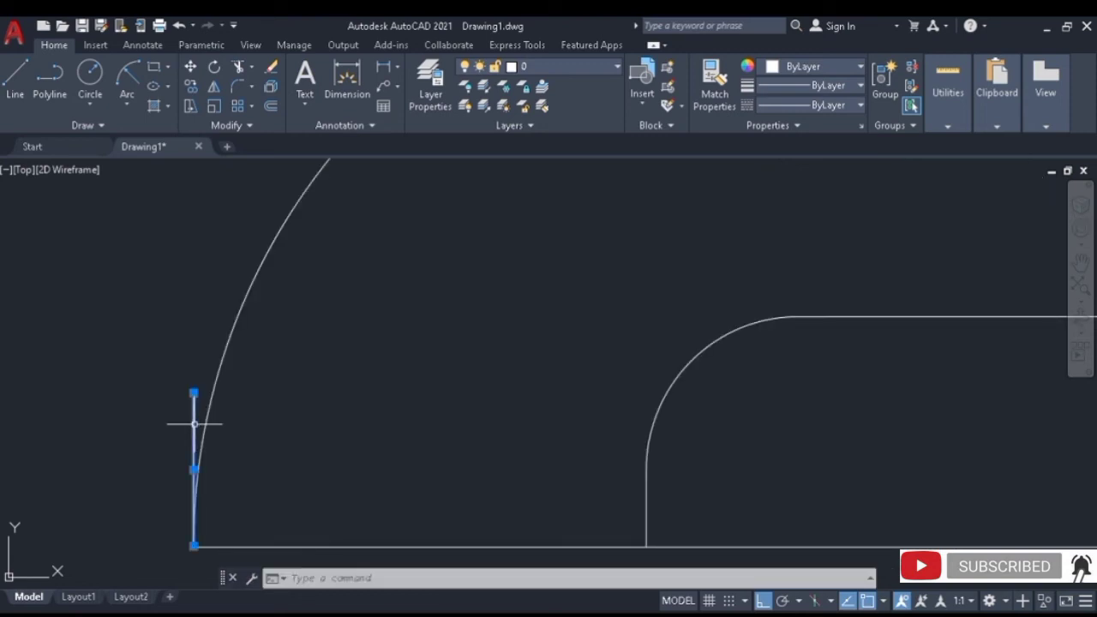
{"action": "key", "text": "Delete"}
{"action": "scroll", "coordinate": [501, 490], "scroll_direction": "down", "scroll_amount": 10}
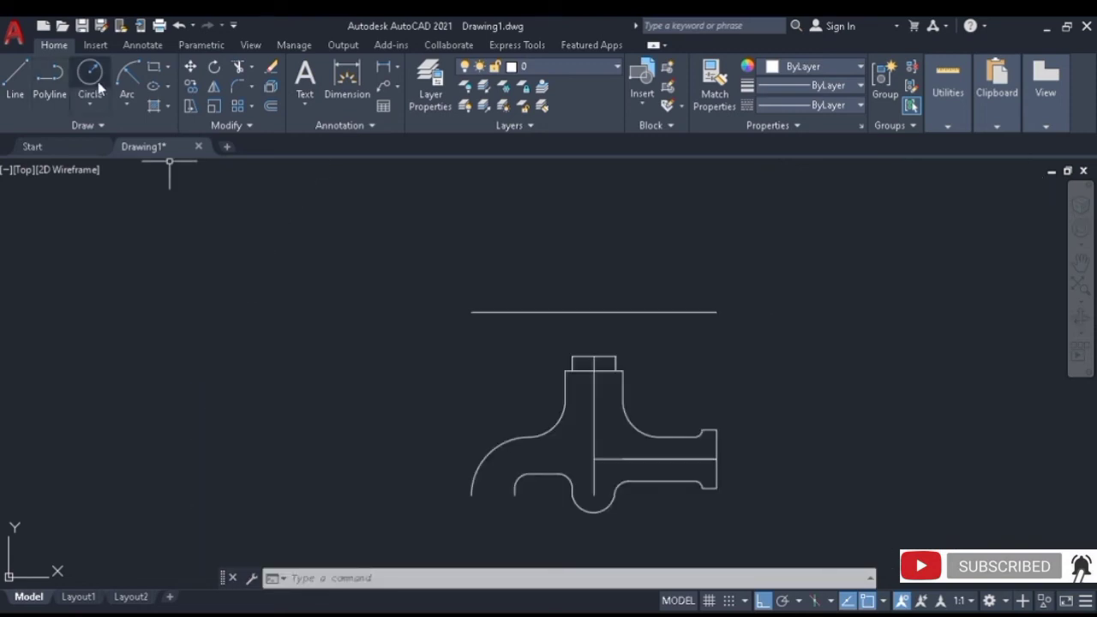
Draw a polyline extending the spout's inner edge down, across and up to the outer curve's end to close the outlet.
{"action": "left_click", "coordinate": [56, 82]}
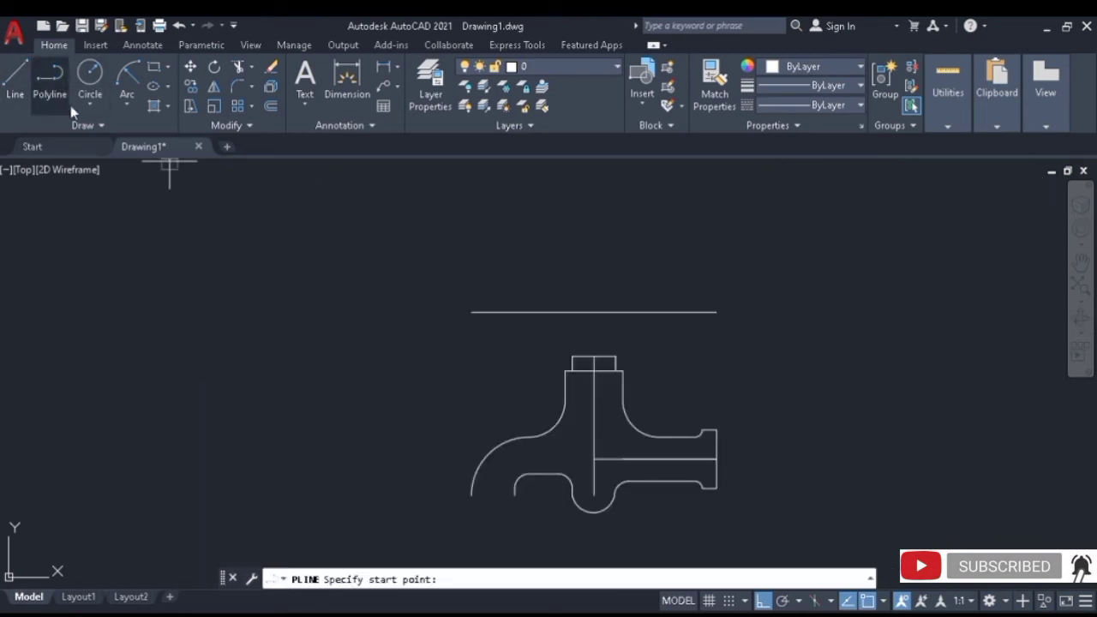
{"action": "left_click", "coordinate": [515, 495]}
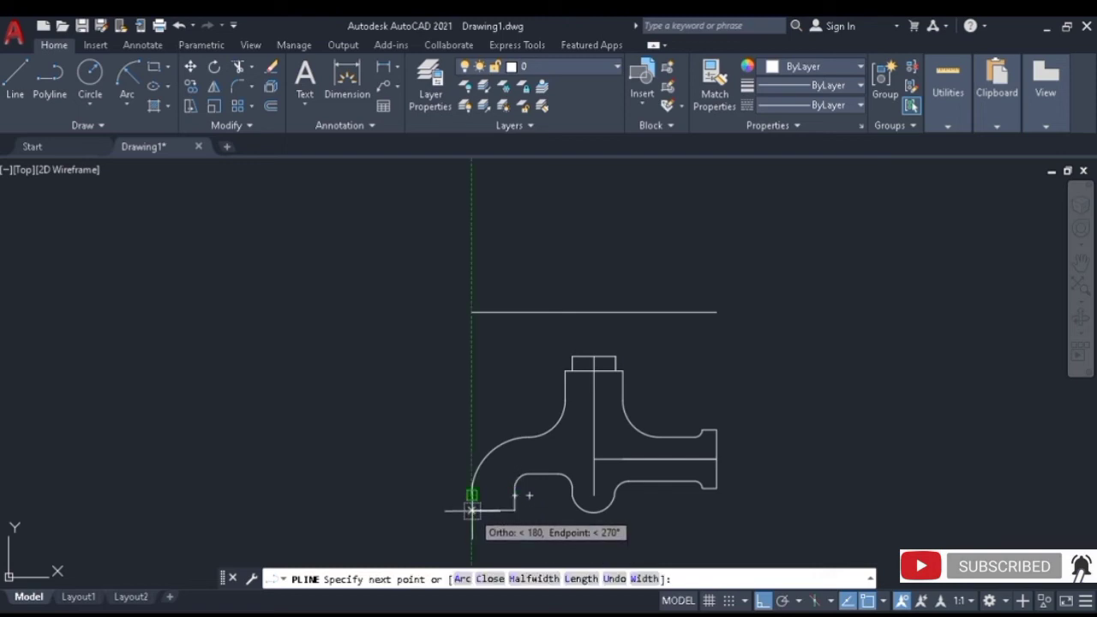
{"action": "left_click", "coordinate": [471, 495]}
{"action": "key", "text": "Return"}
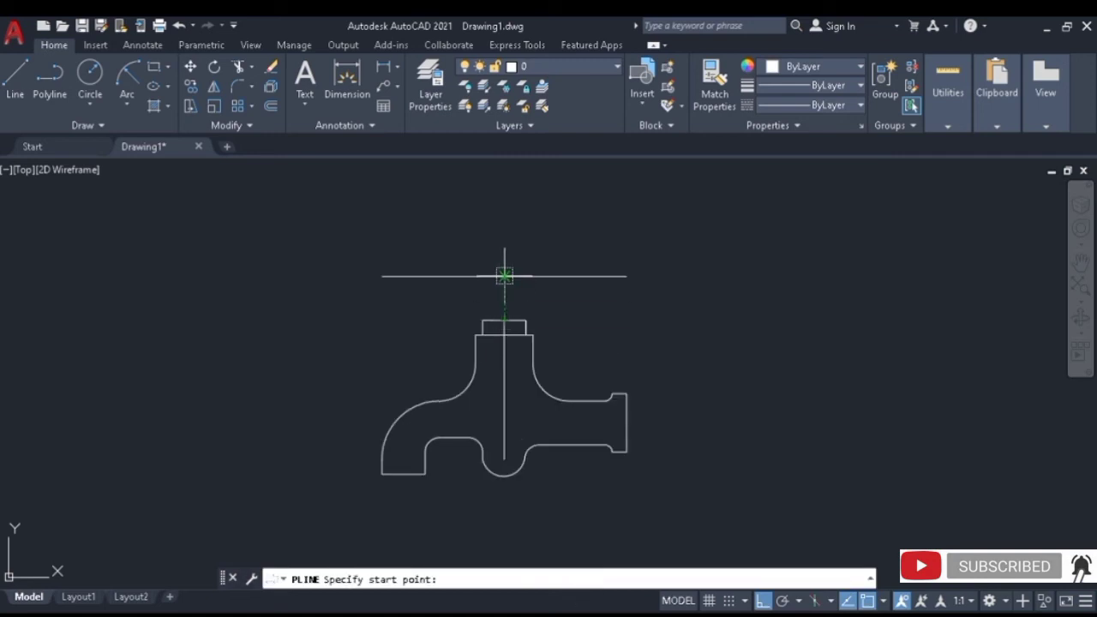
Draw a vertical polyline from the midpoint of the upper horizontal line down to the midpoint of the column cap's top.
{"action": "left_click", "coordinate": [505, 275]}
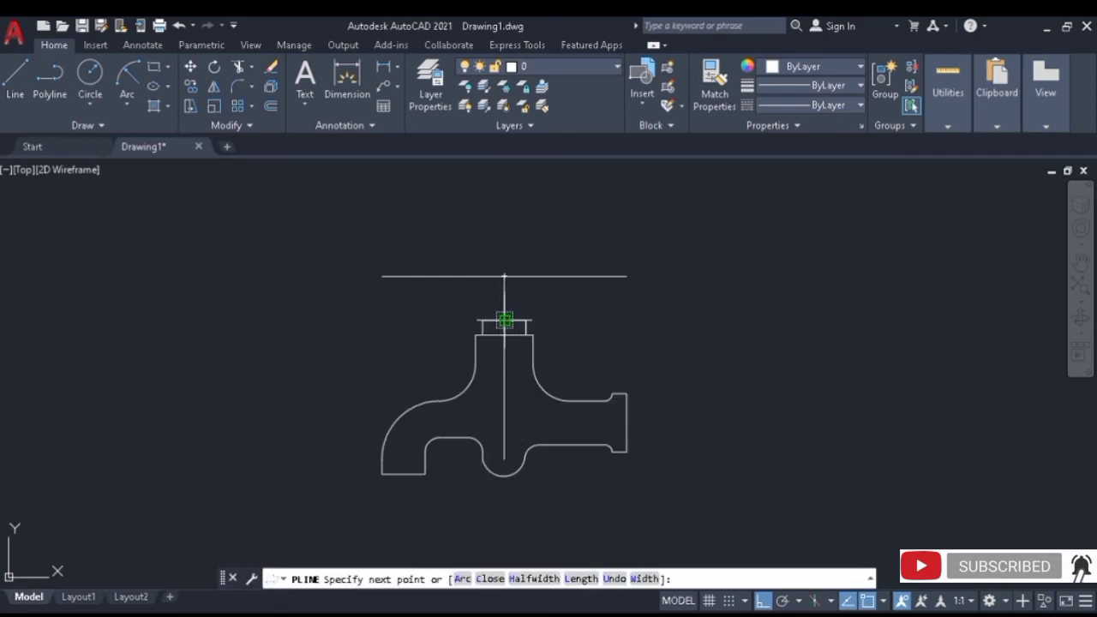
{"action": "left_click", "coordinate": [505, 321]}
{"action": "key", "text": "Return"}
Offset the short vertical line above the cap to both sides to form the narrow handle stem.
{"action": "left_click", "coordinate": [272, 107]}
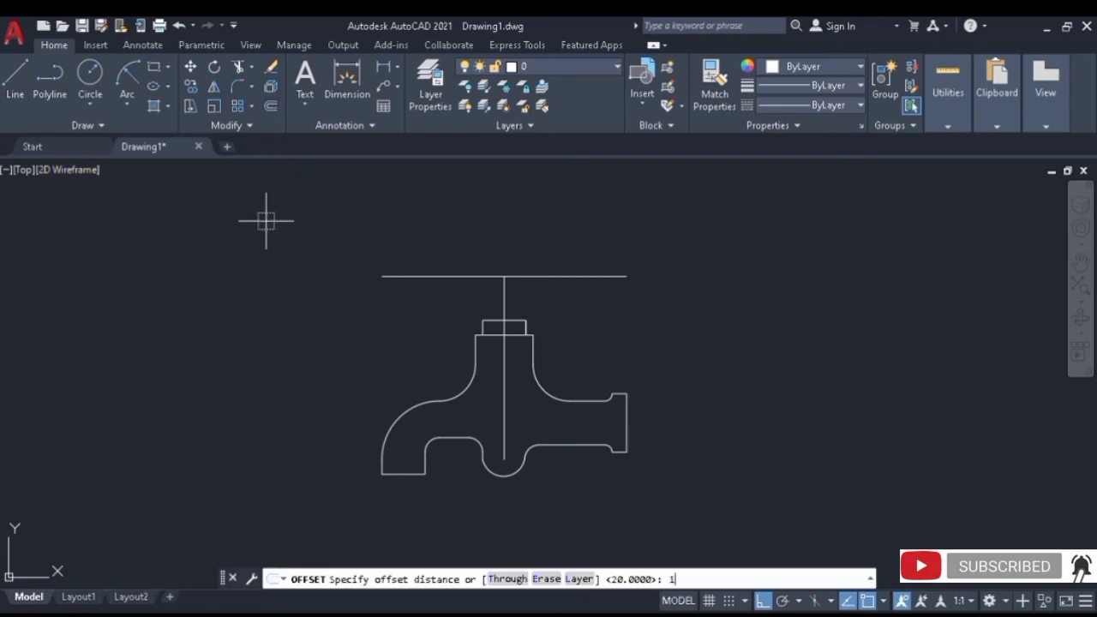
{"action": "type", "text": "1"}
{"action": "key", "text": "Return"}
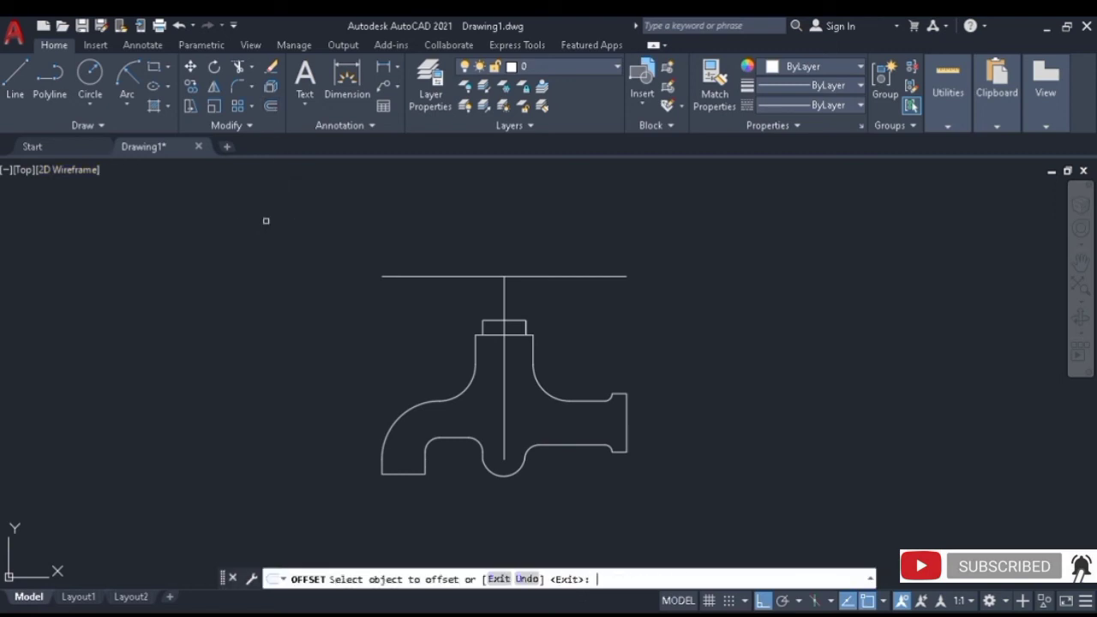
{"action": "left_click", "coordinate": [504, 295]}
{"action": "left_click", "coordinate": [520, 301]}
{"action": "left_click", "coordinate": [504, 297]}
{"action": "left_click", "coordinate": [483, 302]}
Offset the stem's centre line outward to both sides, well beyond the cap's edges, to mark the handle's width.
{"action": "key", "text": "Return"}
{"action": "key", "text": "Return"}
{"action": "key", "text": "Return"}
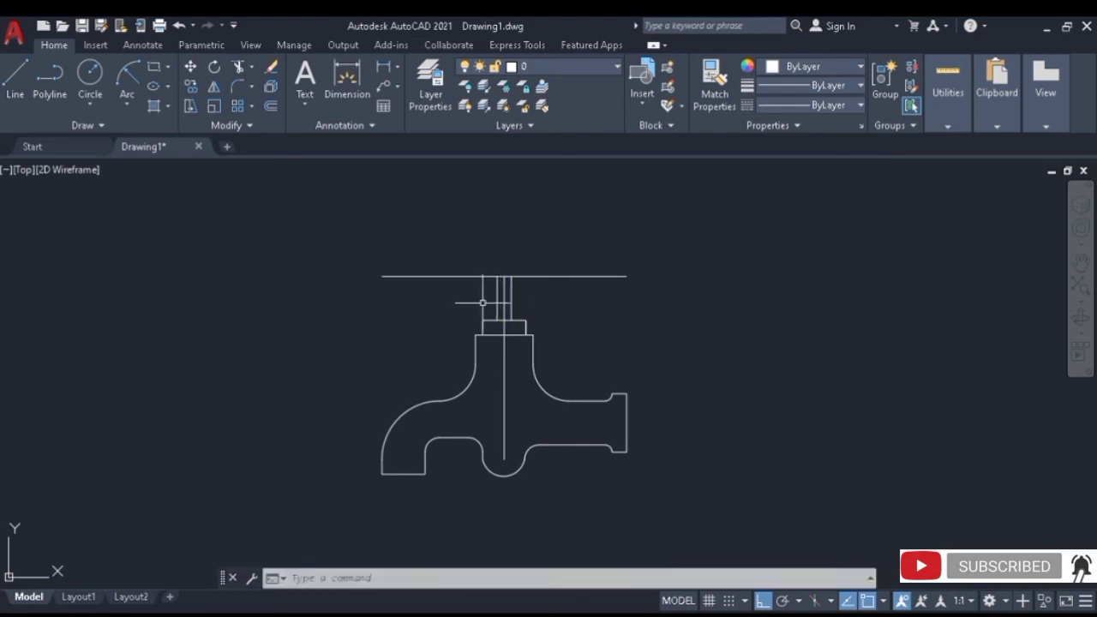
{"action": "left_click", "coordinate": [503, 310]}
{"action": "left_click", "coordinate": [433, 318]}
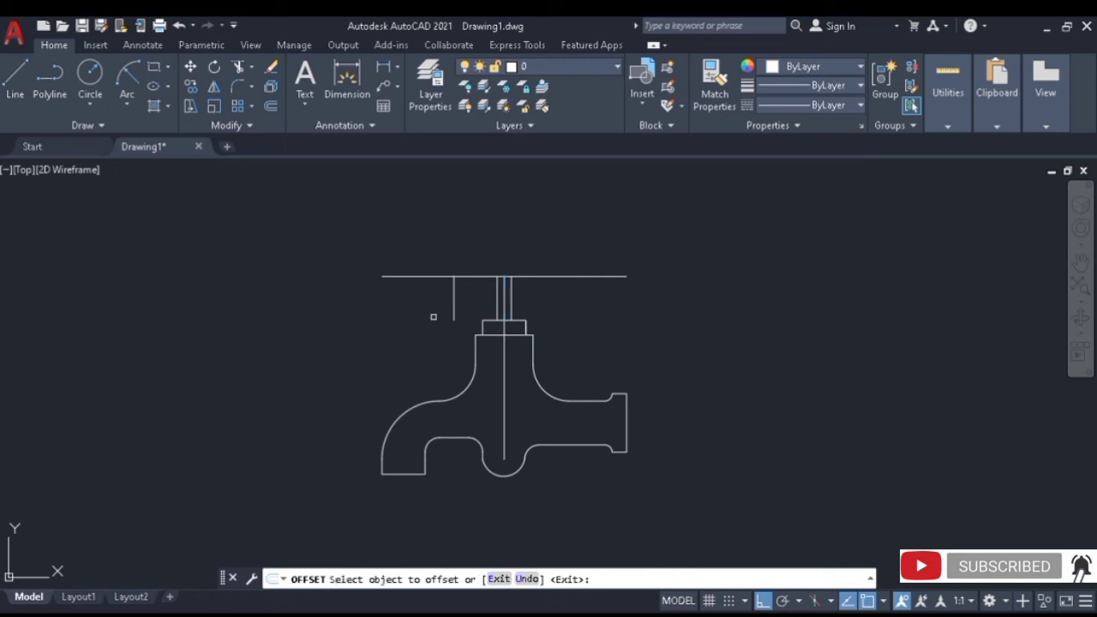
{"action": "left_click", "coordinate": [503, 310]}
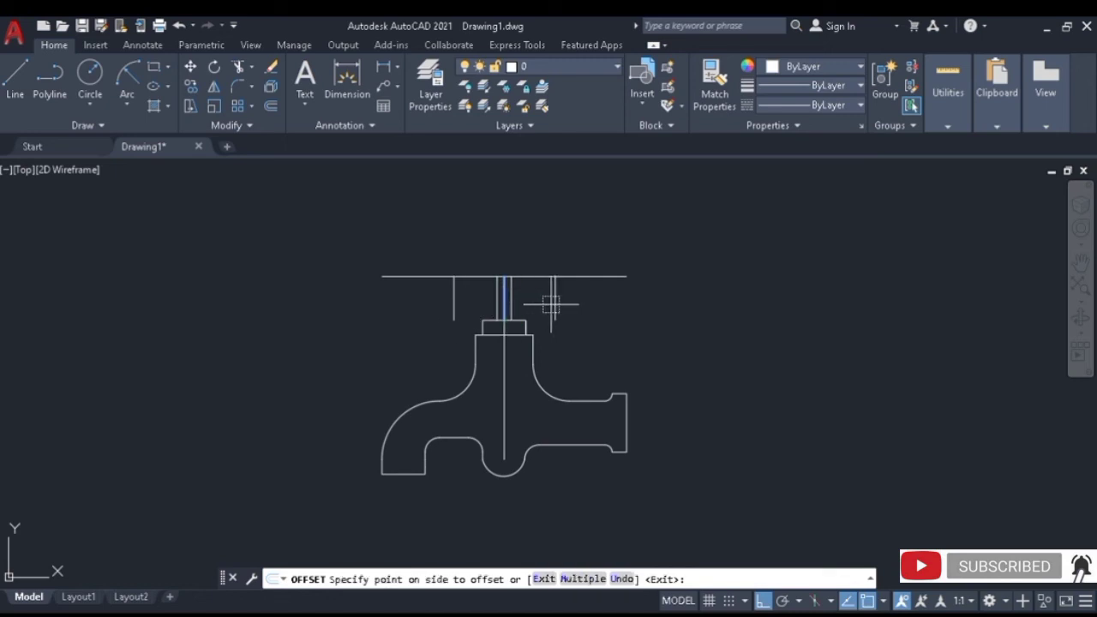
{"action": "left_click", "coordinate": [569, 306]}
Draw a circle centred where the stem's centre line meets the upper horizontal line.
{"action": "left_click", "coordinate": [90, 75]}
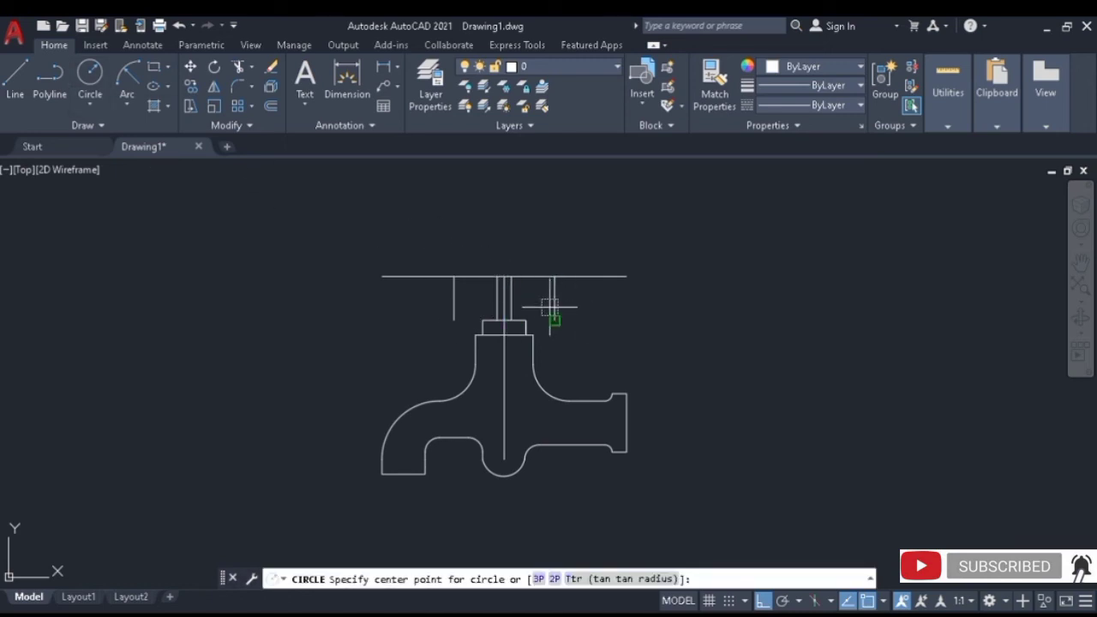
{"action": "left_click", "coordinate": [504, 276]}
{"action": "type", "text": "10"}
{"action": "key", "text": "Return"}
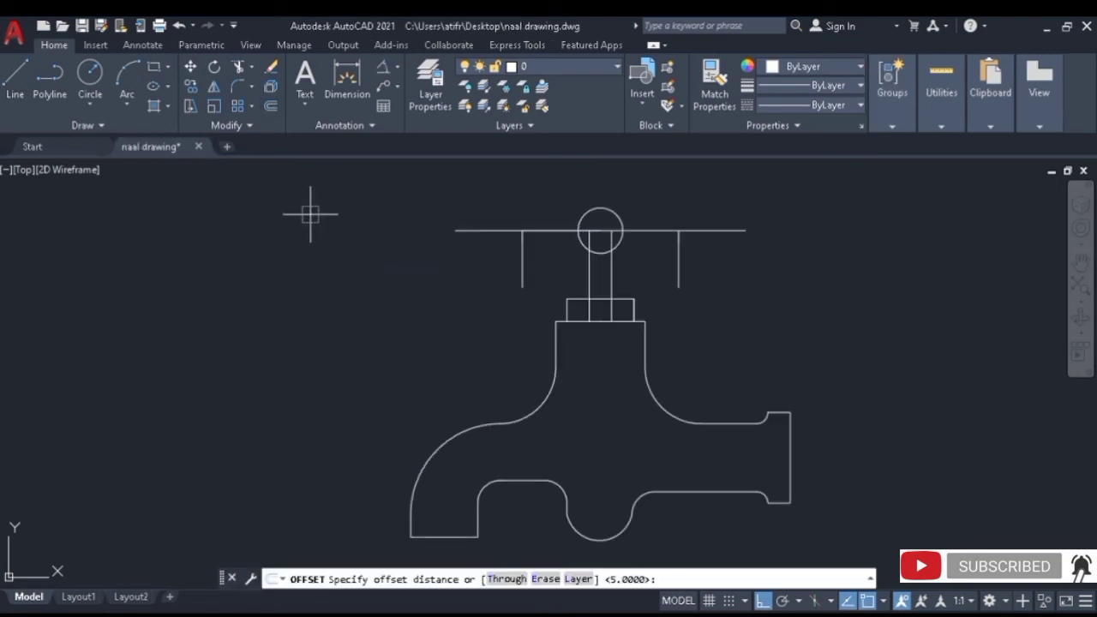
Offset the upper horizontal line by 10 both upward and downward to form the handle's outer edges.
{"action": "key", "text": "Return"}
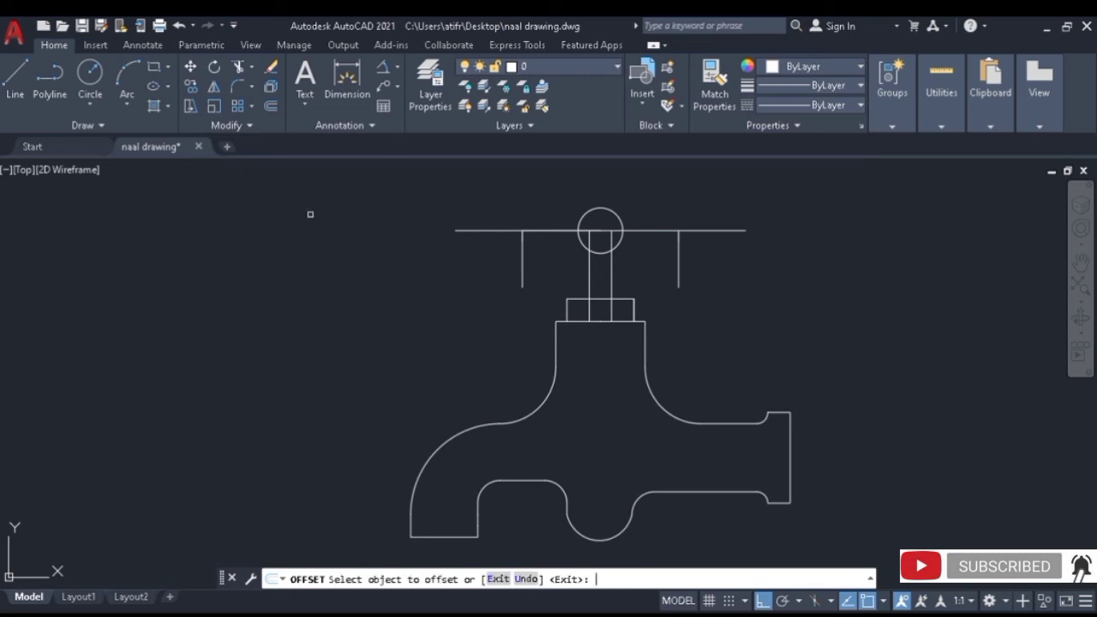
{"action": "left_click", "coordinate": [480, 229]}
{"action": "left_click", "coordinate": [485, 255]}
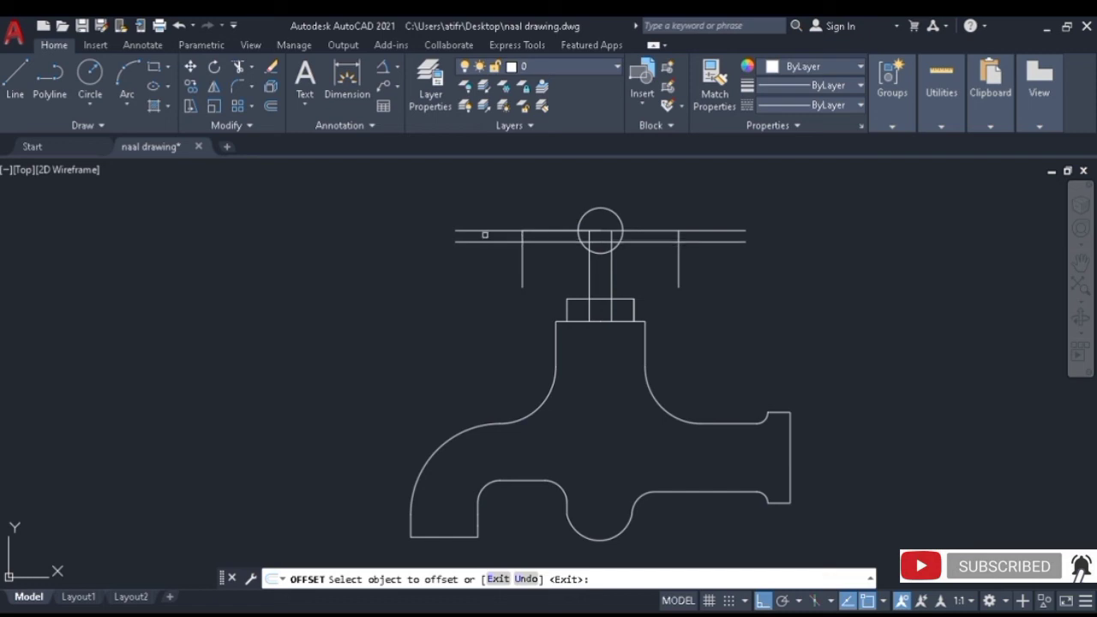
{"action": "left_click", "coordinate": [487, 230]}
{"action": "left_click", "coordinate": [492, 201]}
{"action": "key", "text": "Escape"}
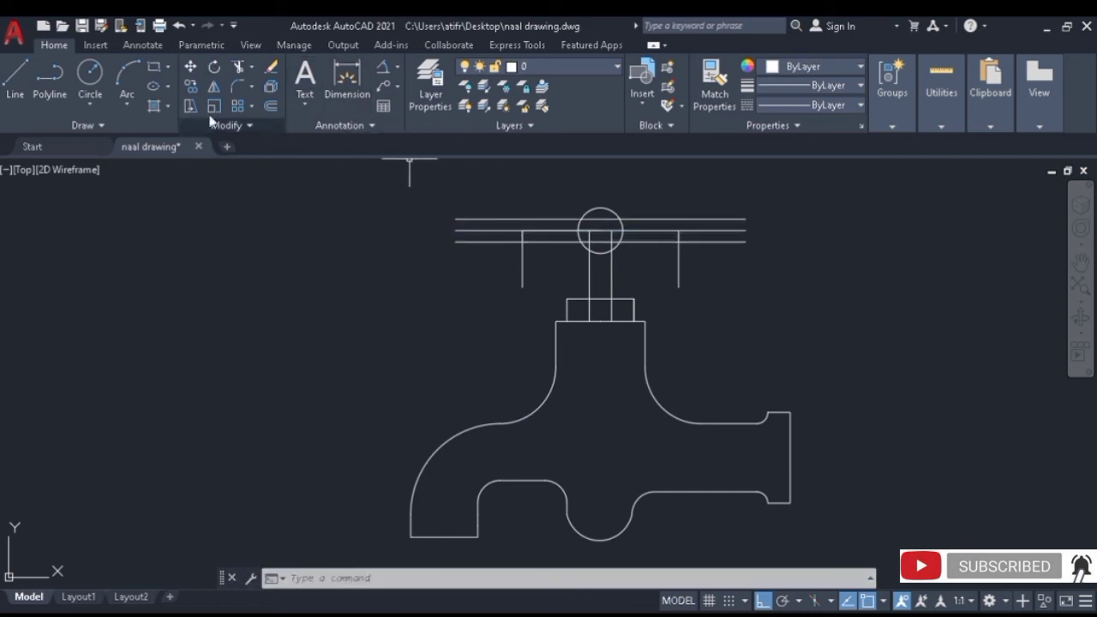
Trim the handle's horizontal lines beyond the two end verticals and the verticals' excess below the lower edge.
{"action": "left_click", "coordinate": [239, 68]}
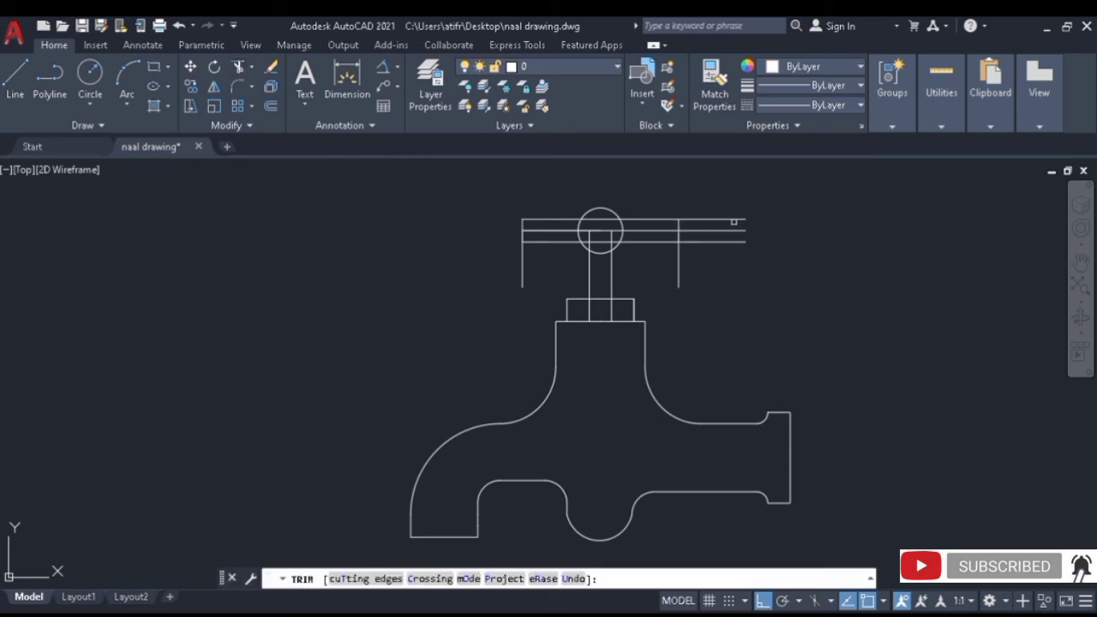
{"action": "left_click_drag", "start_coordinate": [734, 221], "coordinate": [708, 250]}
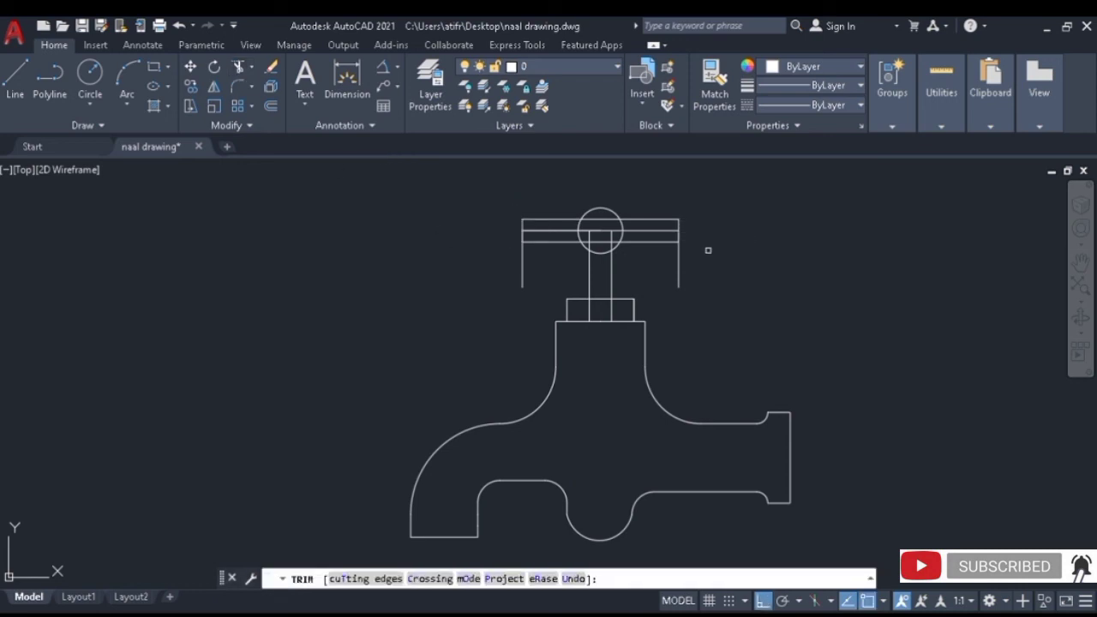
{"action": "left_click", "coordinate": [680, 263]}
{"action": "left_click", "coordinate": [522, 266]}
{"action": "key", "text": "Escape"}
Offset the handle's horizontal centre line by 5 both upward and downward to add inner guide lines.
{"action": "type", "text": "o"}
{"action": "key", "text": "Return"}
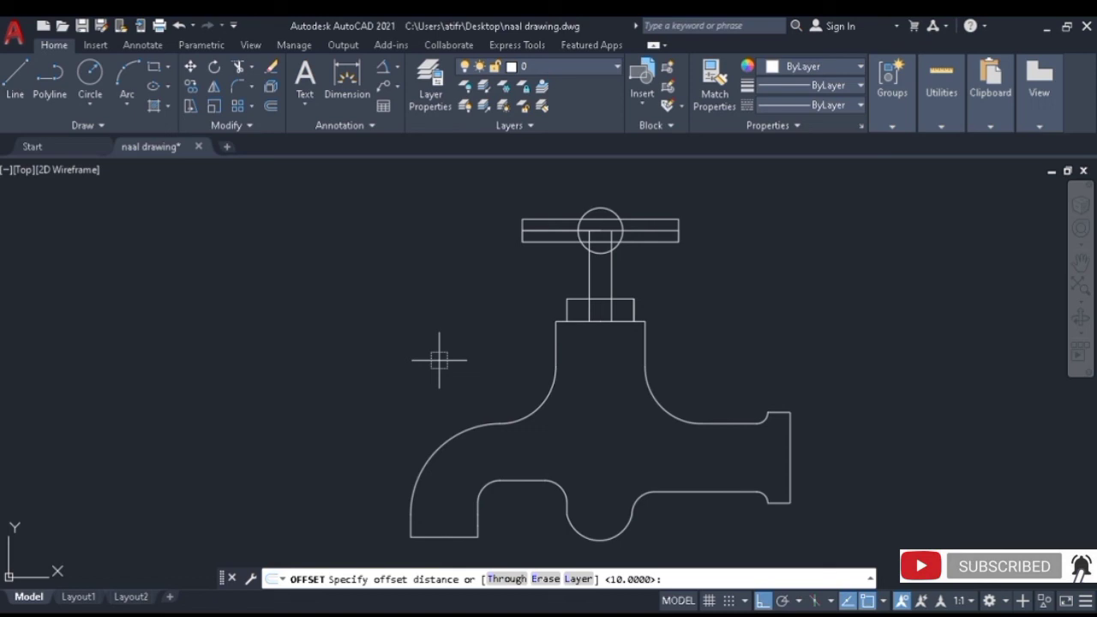
{"action": "type", "text": "5"}
{"action": "key", "text": "Return"}
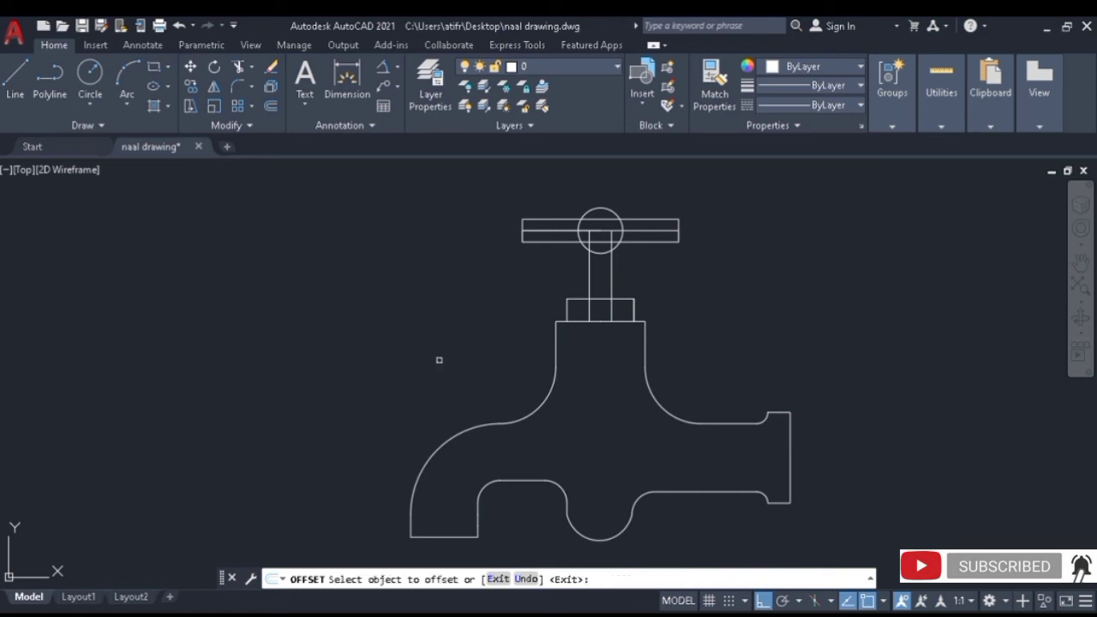
{"action": "left_click", "coordinate": [558, 231]}
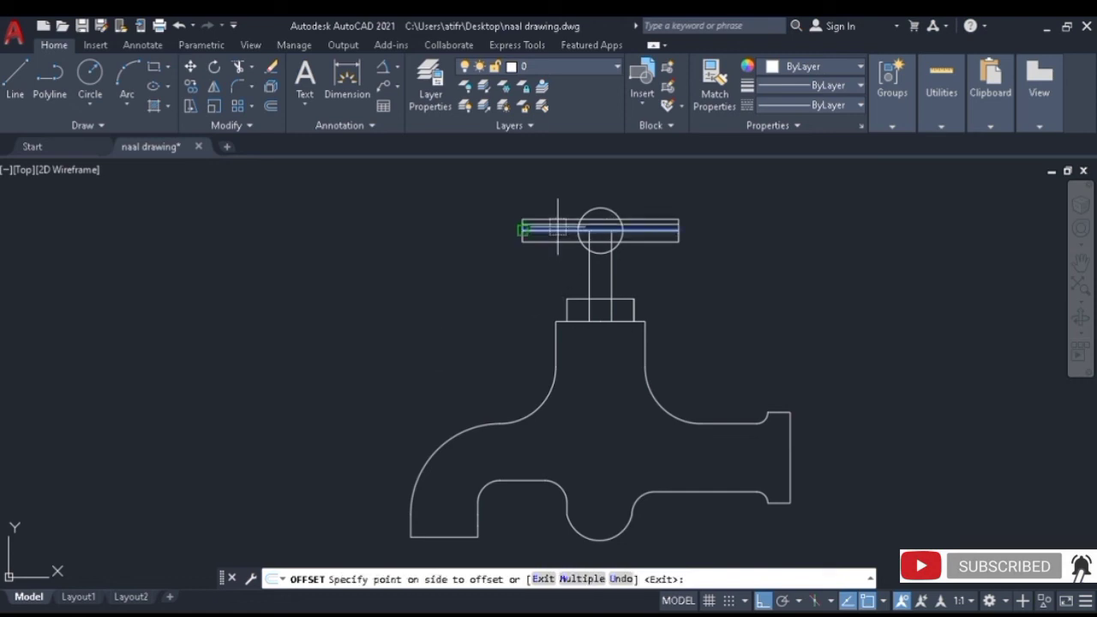
{"action": "left_click", "coordinate": [558, 219]}
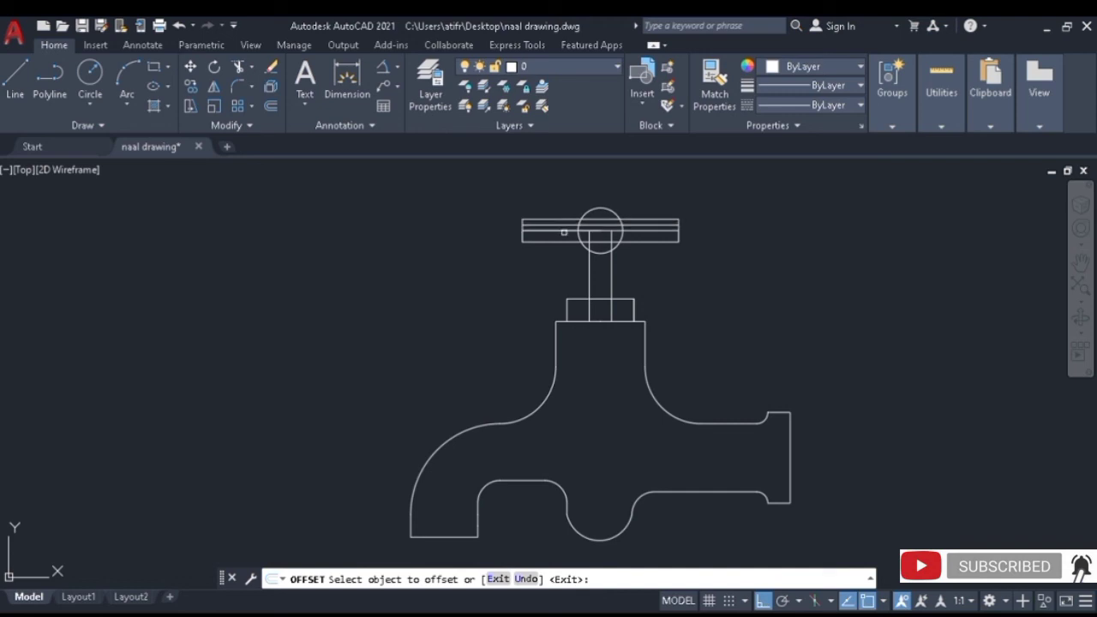
{"action": "left_click", "coordinate": [564, 232]}
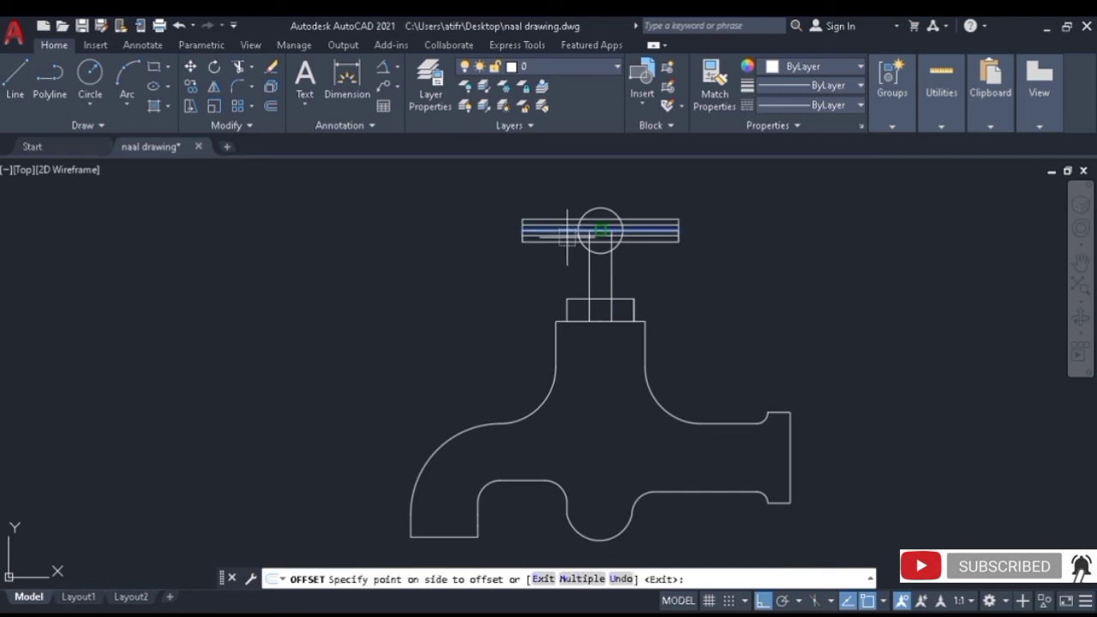
{"action": "left_click", "coordinate": [566, 237]}
{"action": "left_click", "coordinate": [551, 241]}
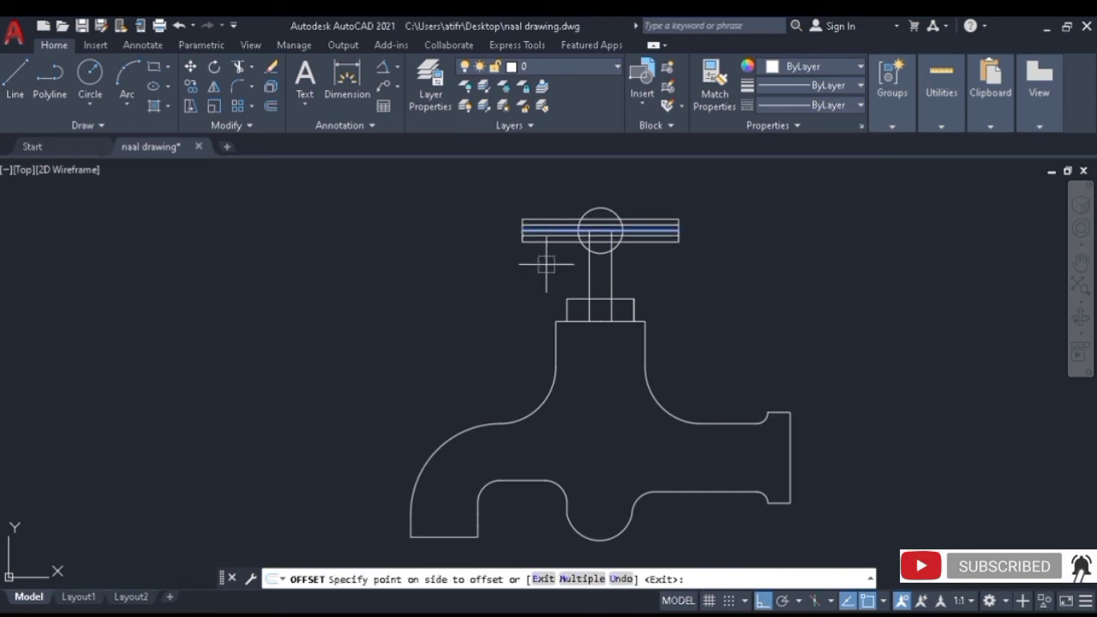
{"action": "left_click", "coordinate": [548, 258]}
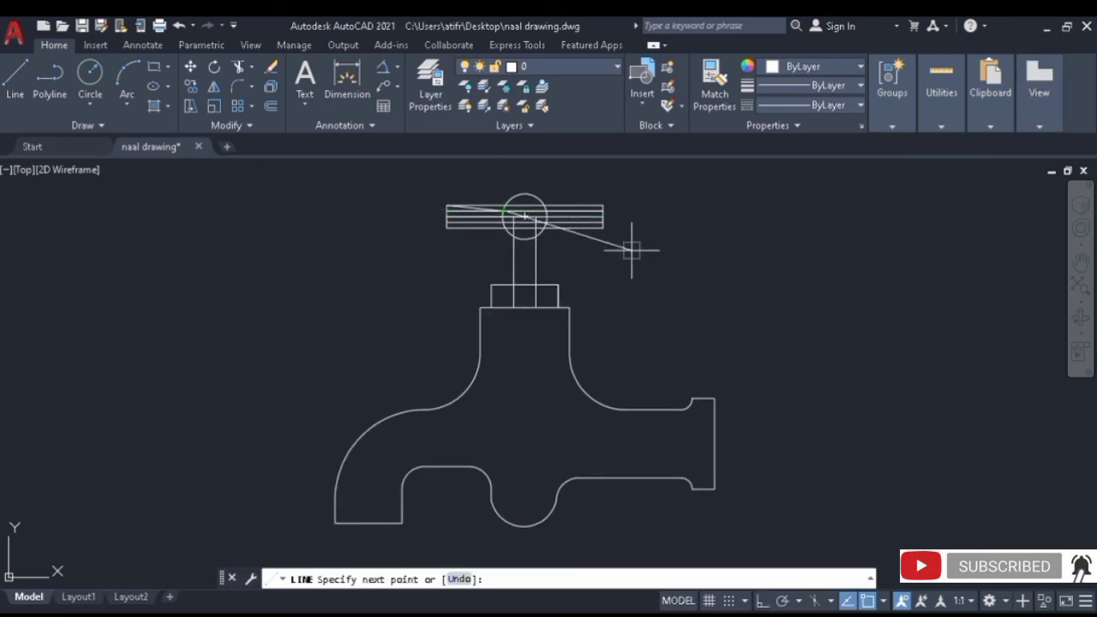
Draw the left arm's tapering lines from its outer corners to where the inner guide lines meet the circle.
{"action": "key", "text": "Escape"}
{"action": "key", "text": "Return"}
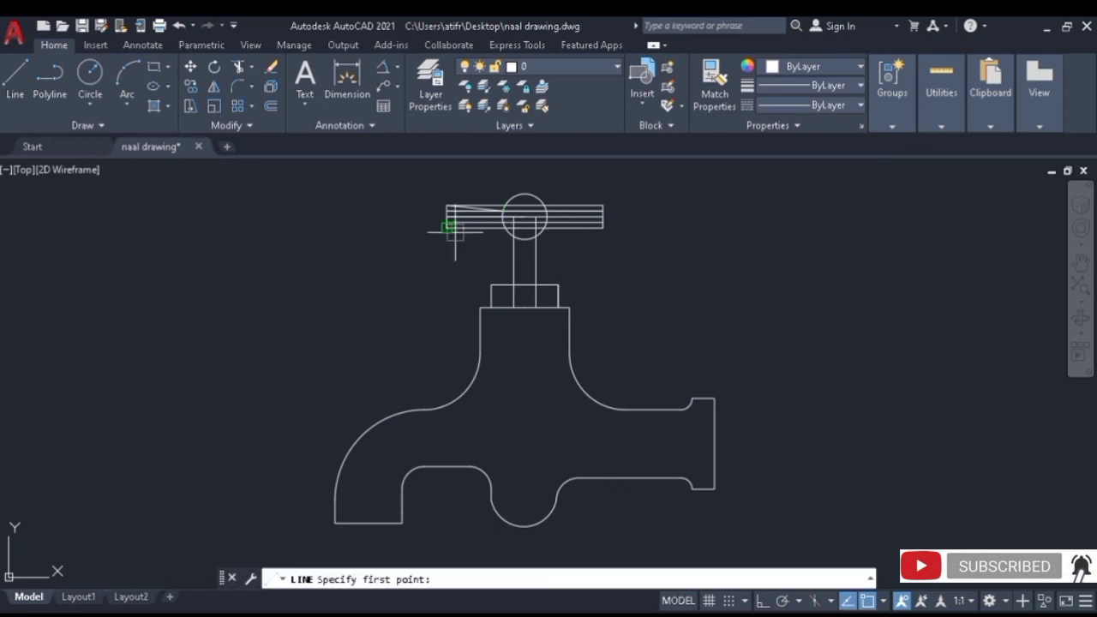
{"action": "left_click", "coordinate": [447, 225]}
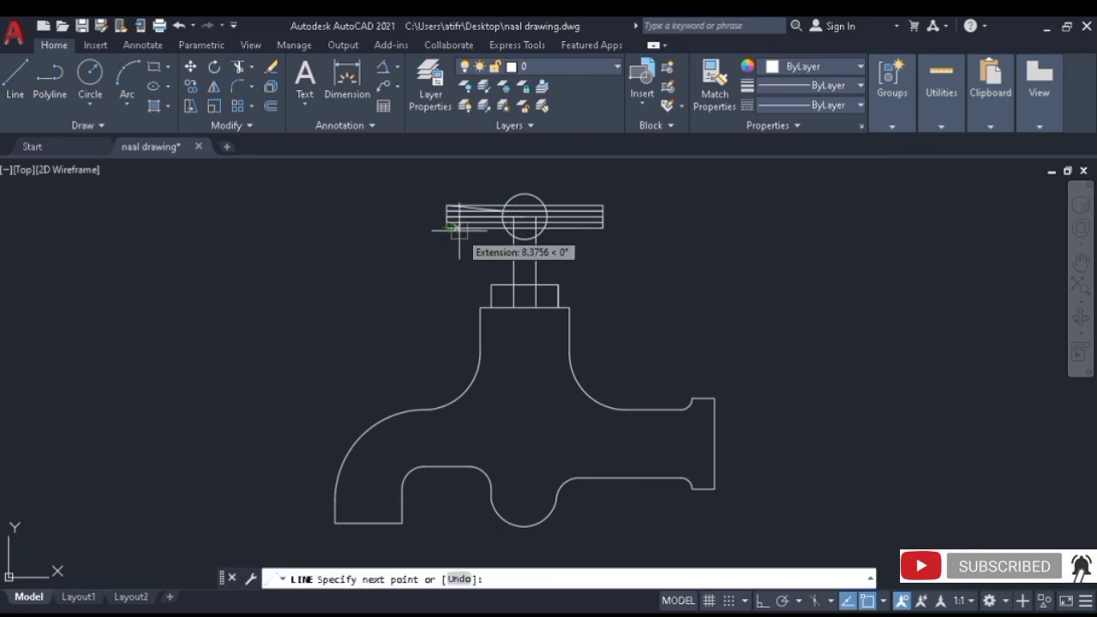
{"action": "left_click", "coordinate": [504, 220]}
{"action": "key", "text": "Escape"}
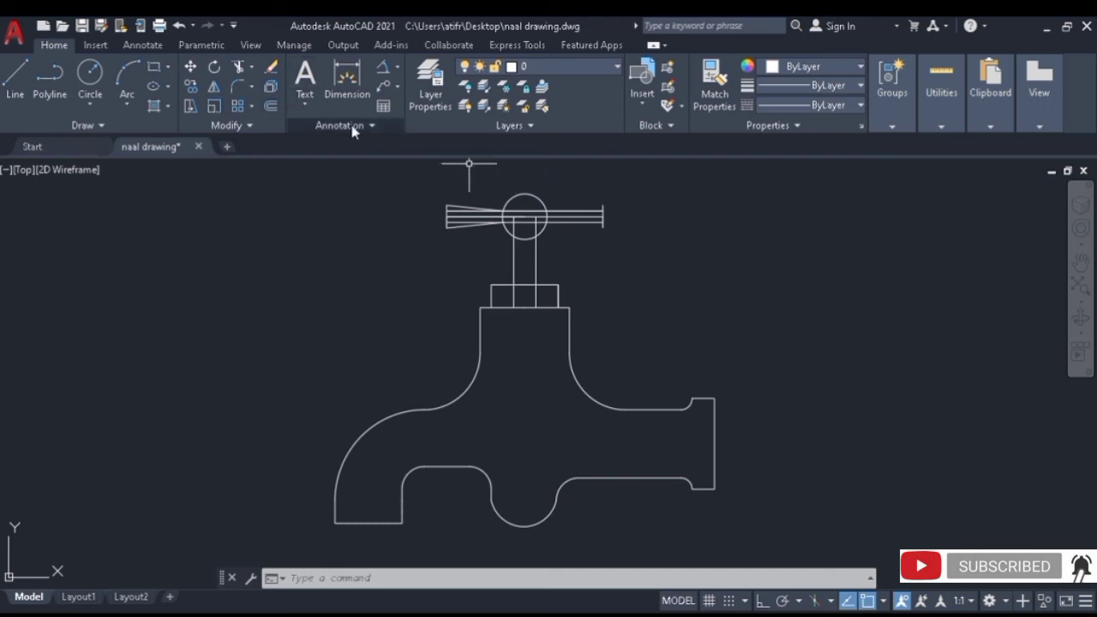
Draw the right arm's tapering lines from its outer corners to where the inner guide lines meet the circle.
{"action": "left_click", "coordinate": [17, 85]}
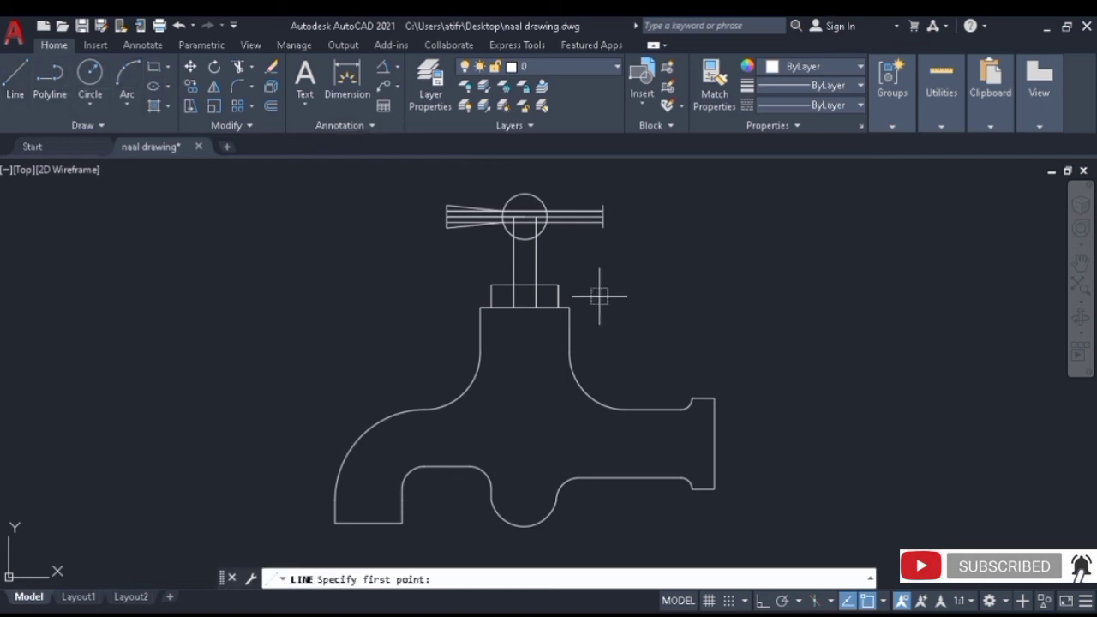
{"action": "left_click", "coordinate": [602, 204]}
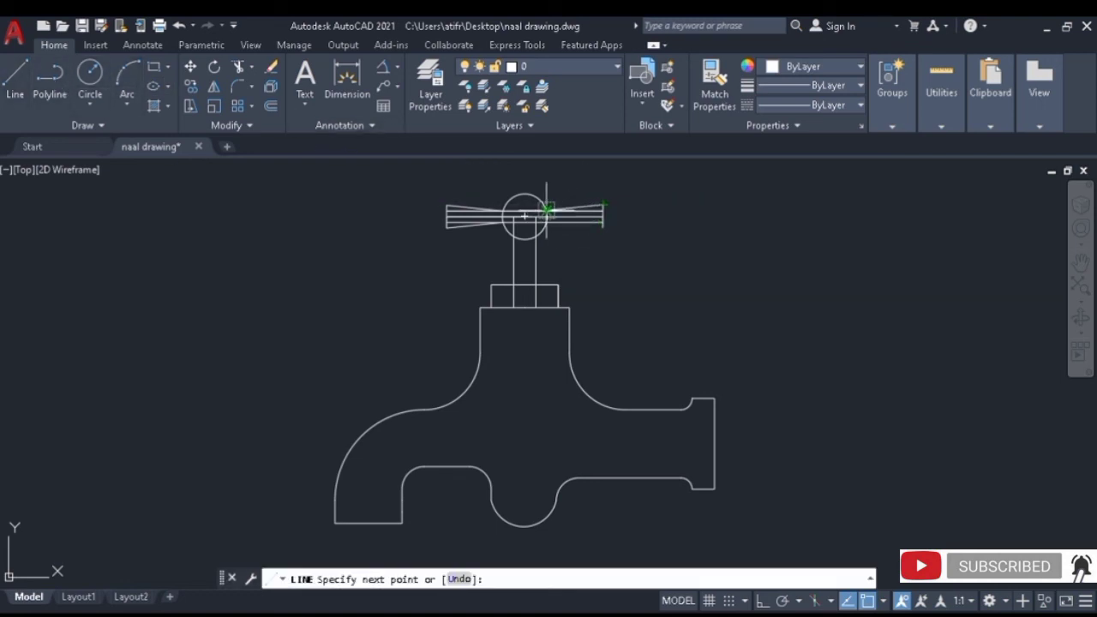
{"action": "key", "text": "Escape"}
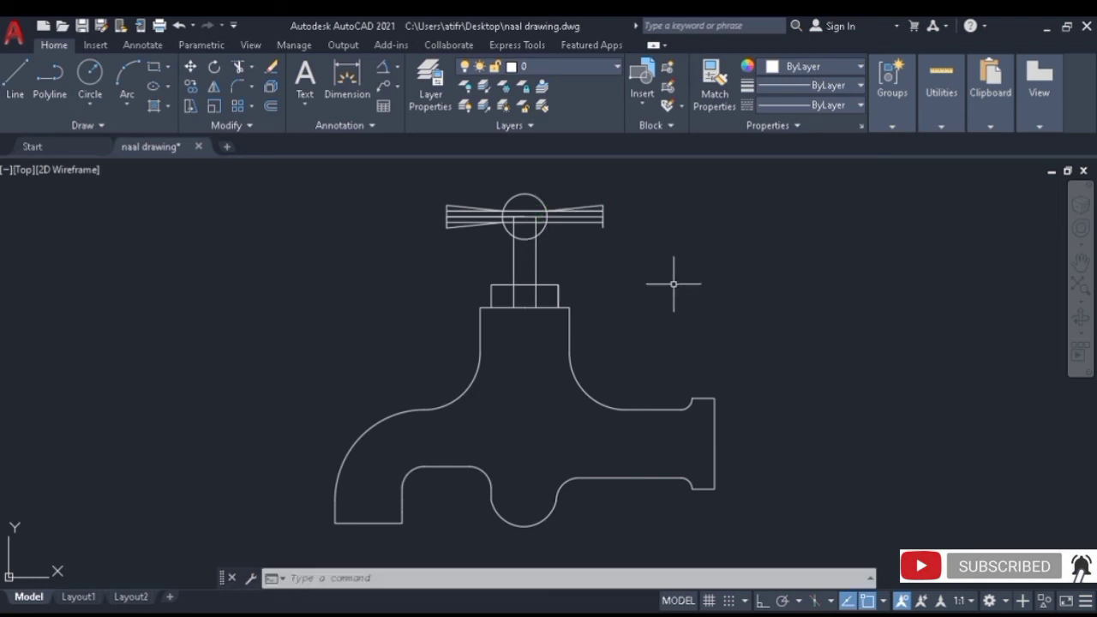
{"action": "key", "text": "Return"}
{"action": "left_click", "coordinate": [602, 227]}
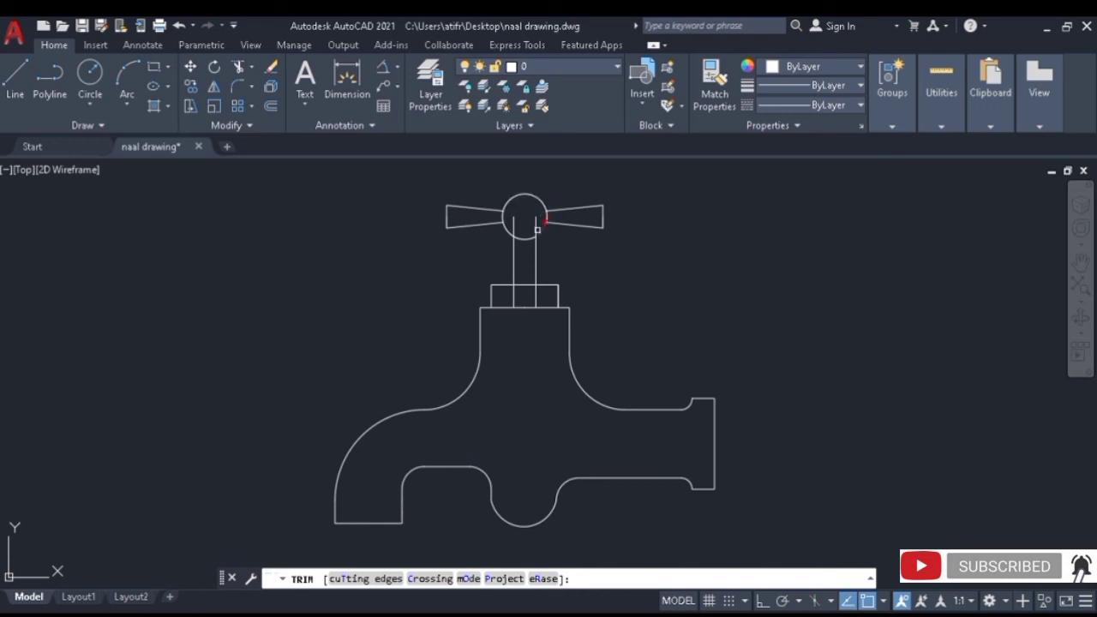
Trim the stem's vertical lines inside the handle's circle.
{"action": "left_click", "coordinate": [534, 227]}
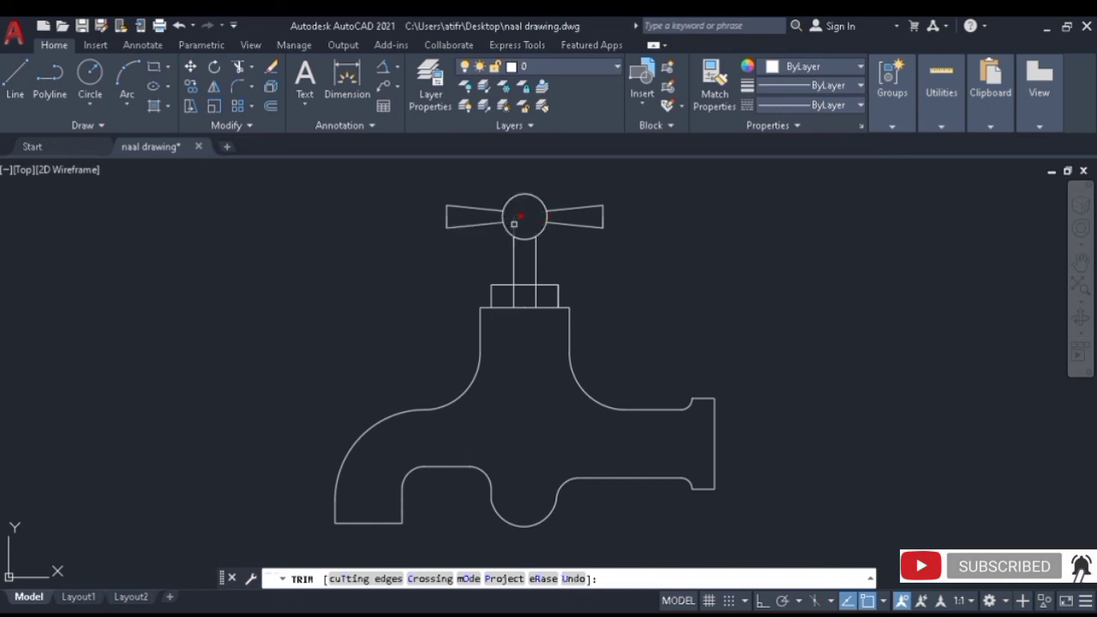